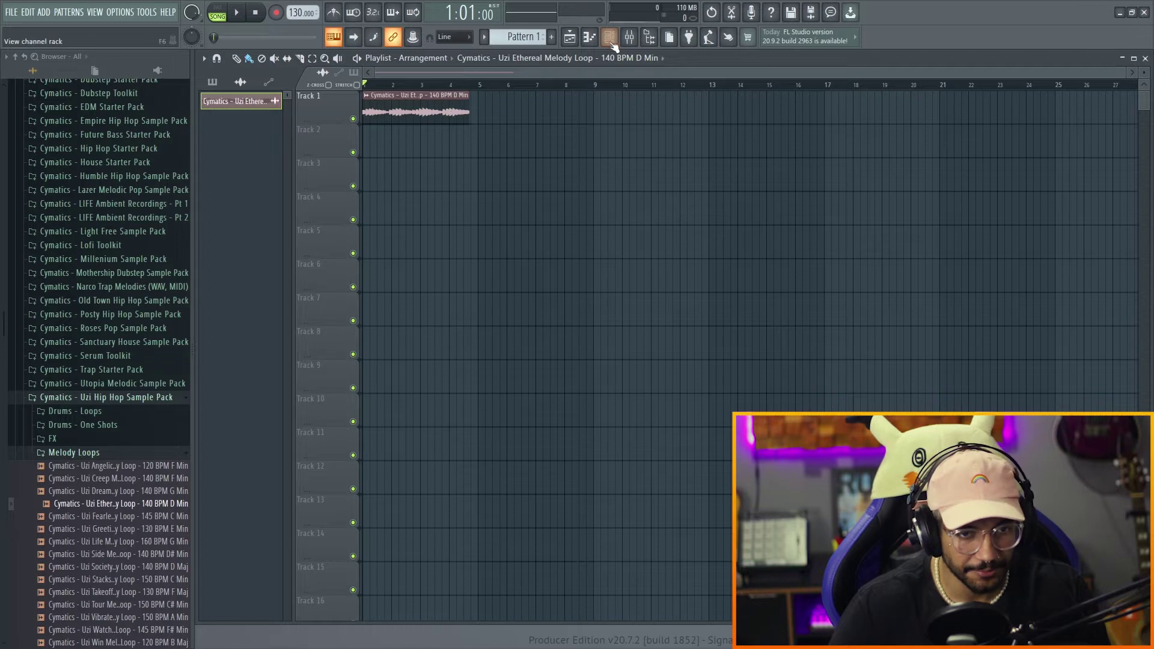
Add an FL Keys instrument to the channel rack, close its plugin window and move the rack clear of the clip
{"action": "key", "text": "F6"}
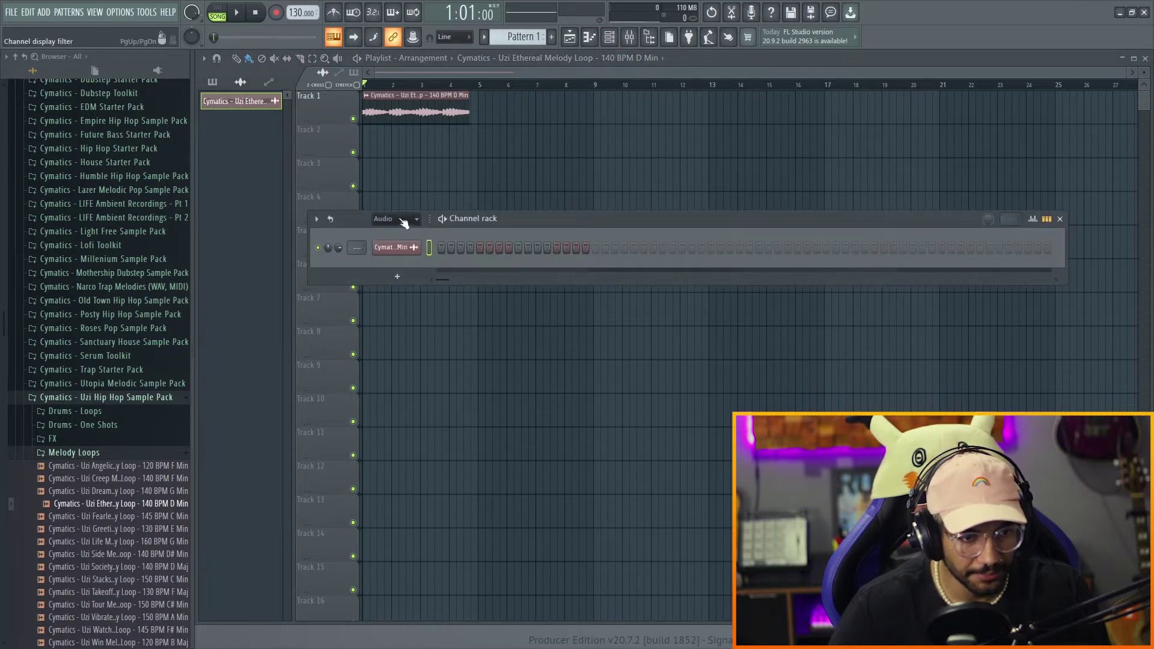
{"action": "left_click", "coordinate": [395, 273]}
{"action": "left_click", "coordinate": [415, 272]}
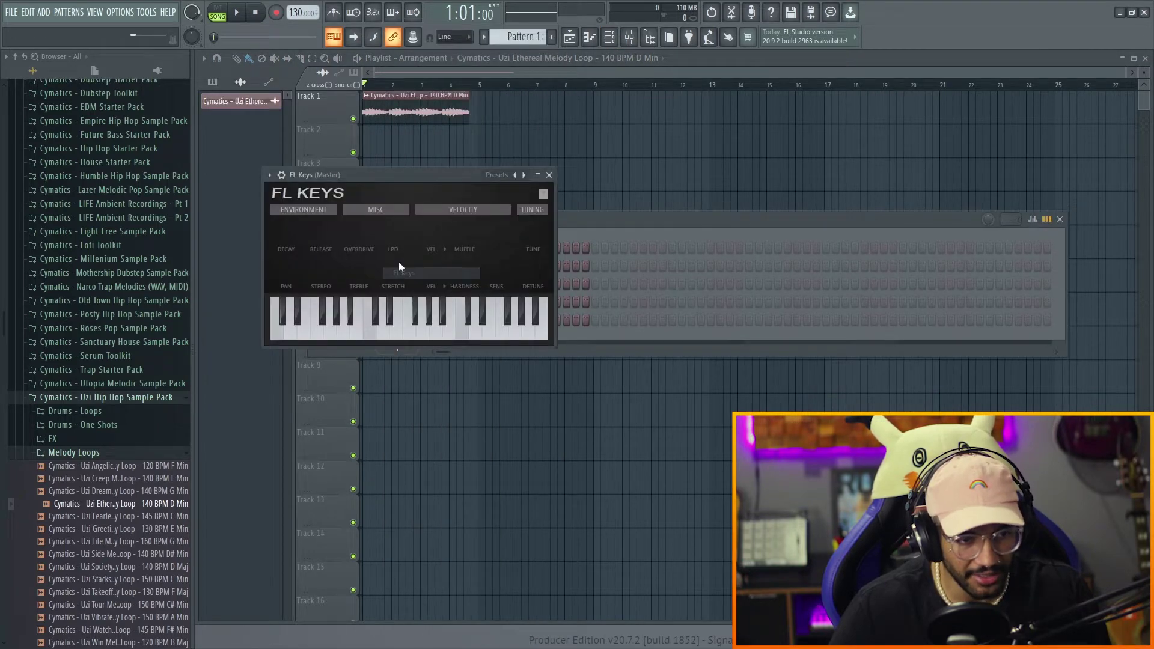
{"action": "left_click", "coordinate": [548, 174]}
{"action": "left_click_drag", "start_coordinate": [524, 218], "coordinate": [781, 110]}
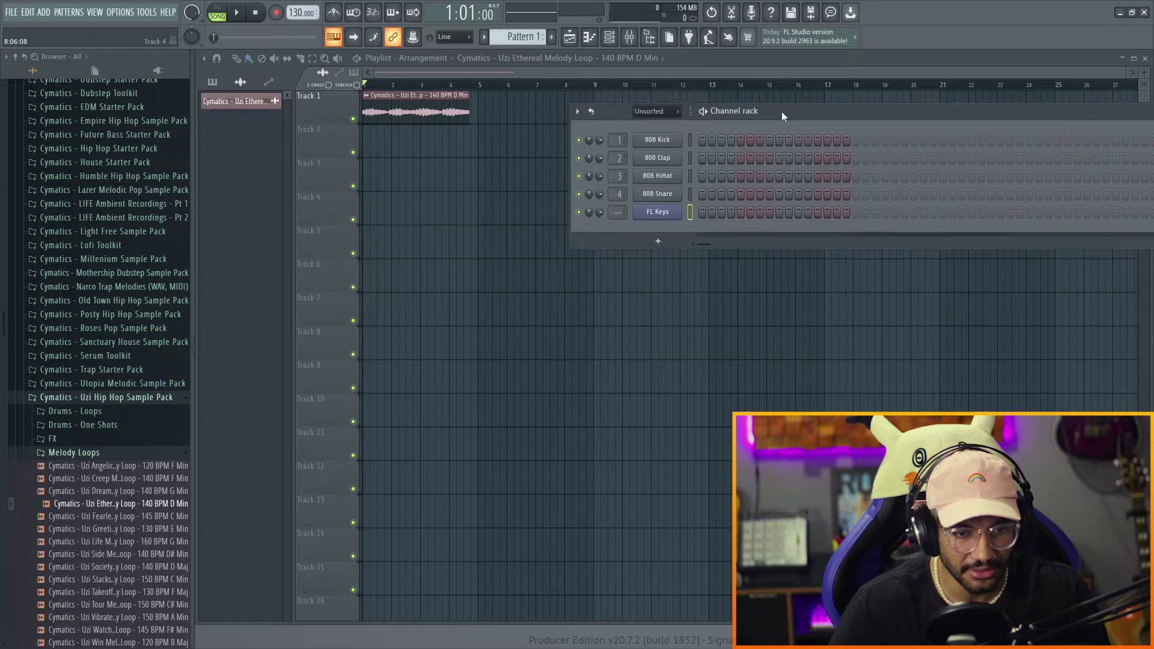
Open the Uzi Ethereal Melody Loop clip's sample in the Edison audio editor
{"action": "double_click", "coordinate": [377, 112]}
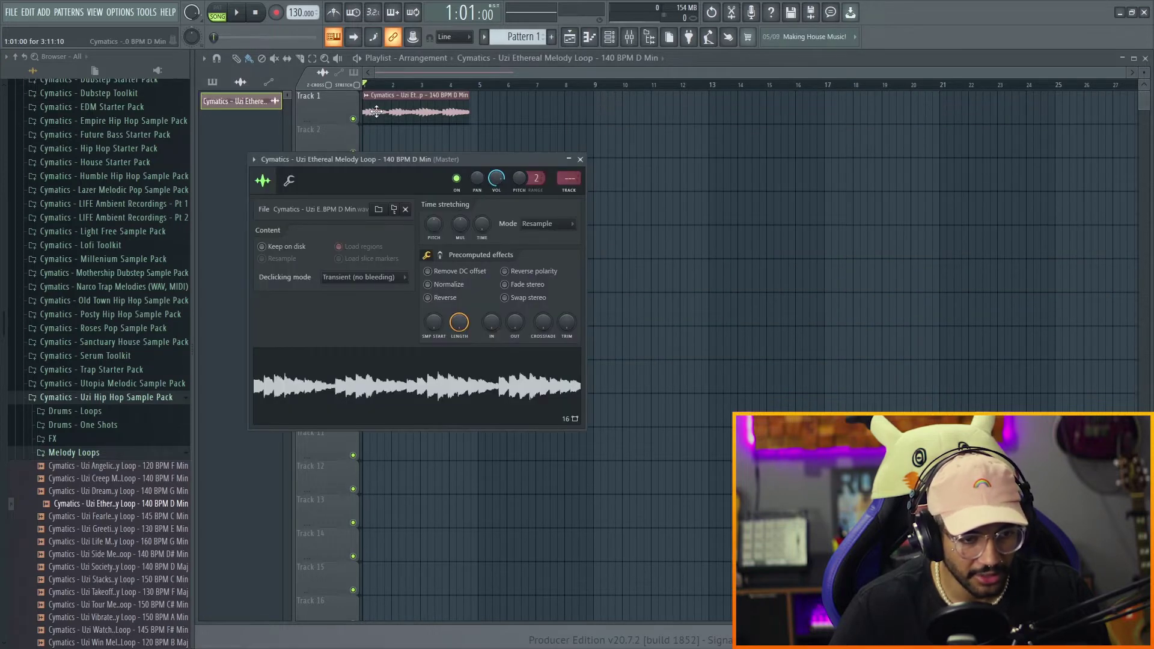
{"action": "right_click", "coordinate": [336, 391]}
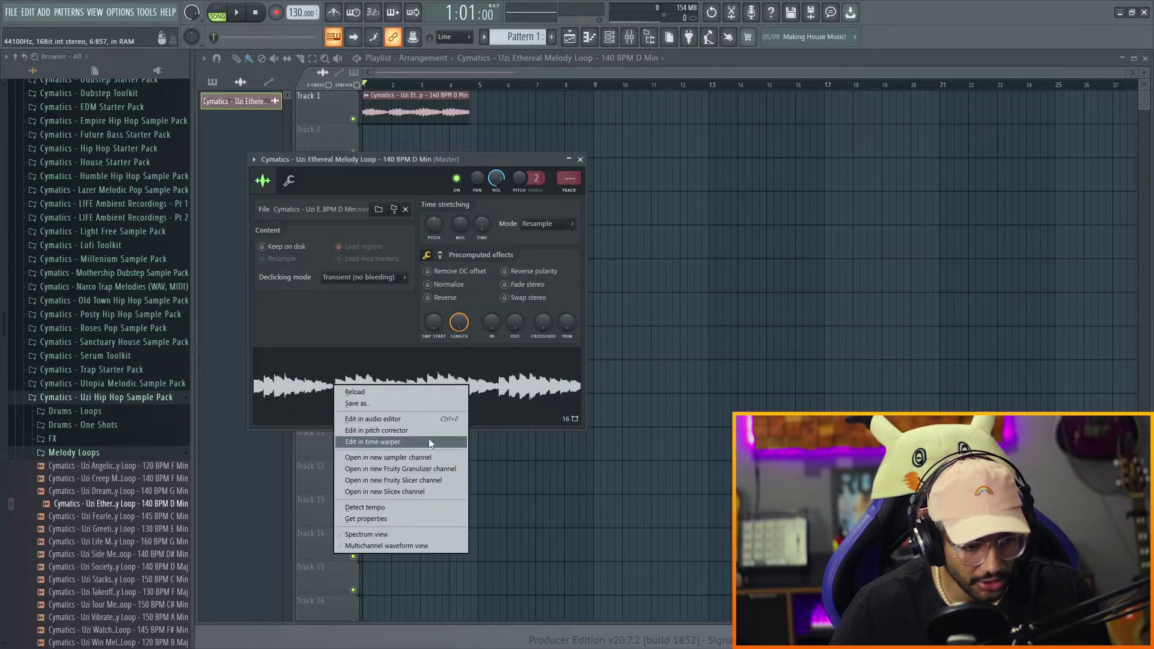
{"action": "left_click", "coordinate": [369, 420]}
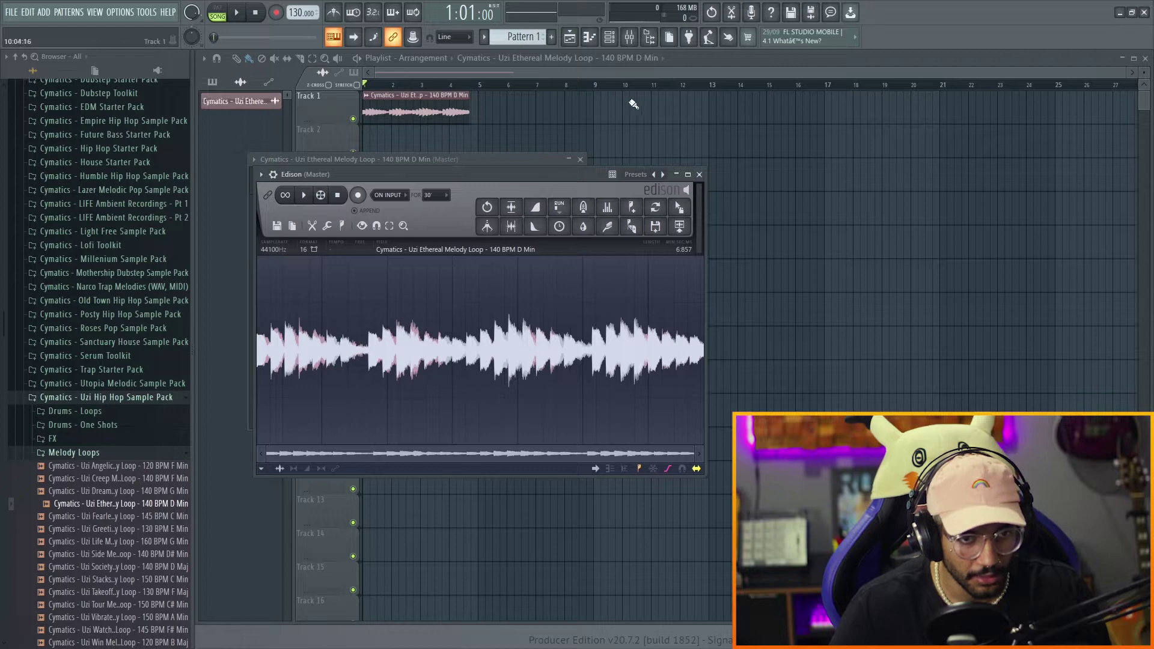
Display all channels in the channel rack, and convert the loop to a score dumped to the FL Keys piano roll
{"action": "left_click", "coordinate": [608, 36]}
{"action": "left_click", "coordinate": [660, 118]}
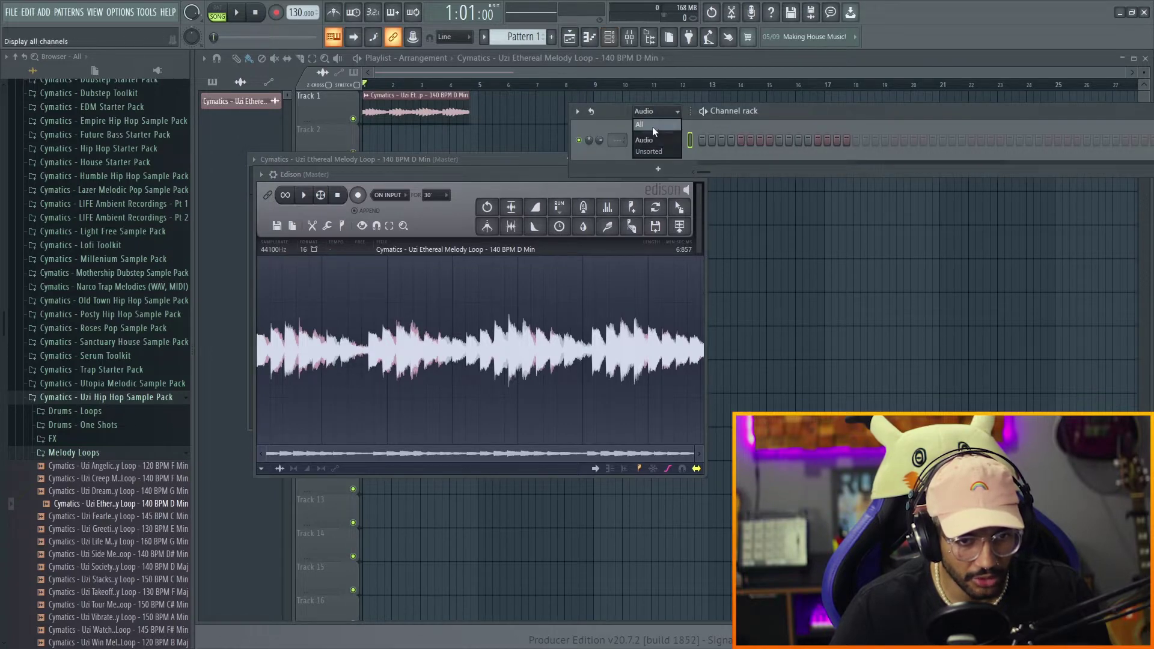
{"action": "left_click", "coordinate": [651, 127]}
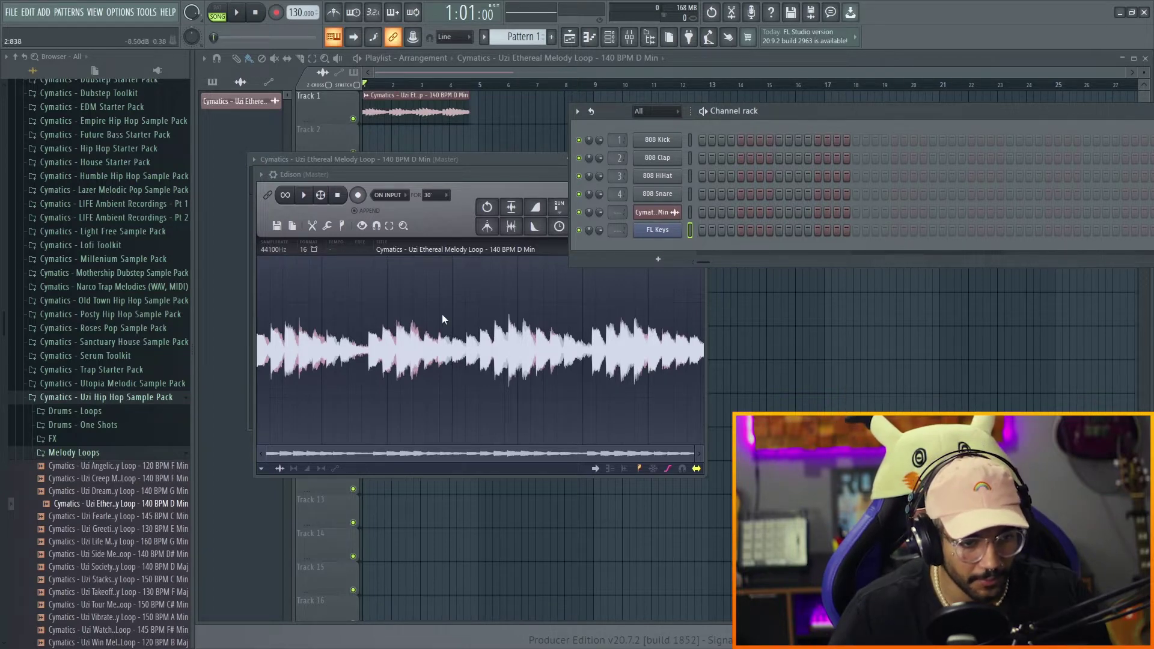
{"action": "right_click", "coordinate": [419, 340]}
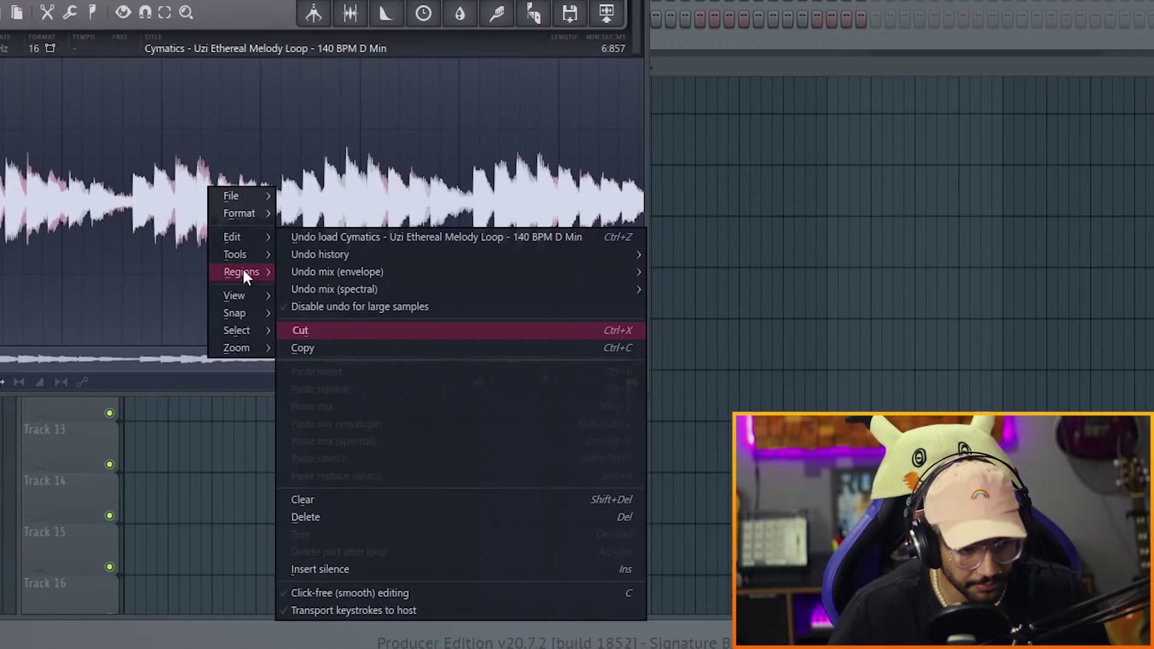
{"action": "mouse_move", "coordinate": [239, 254]}
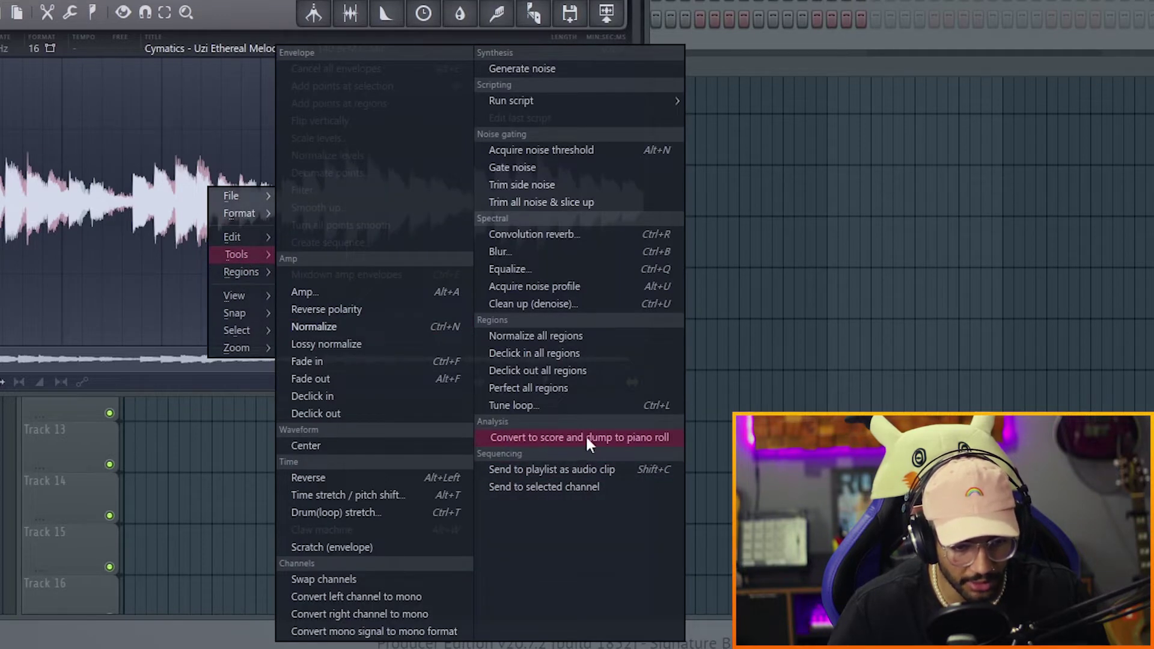
{"action": "left_click", "coordinate": [602, 436]}
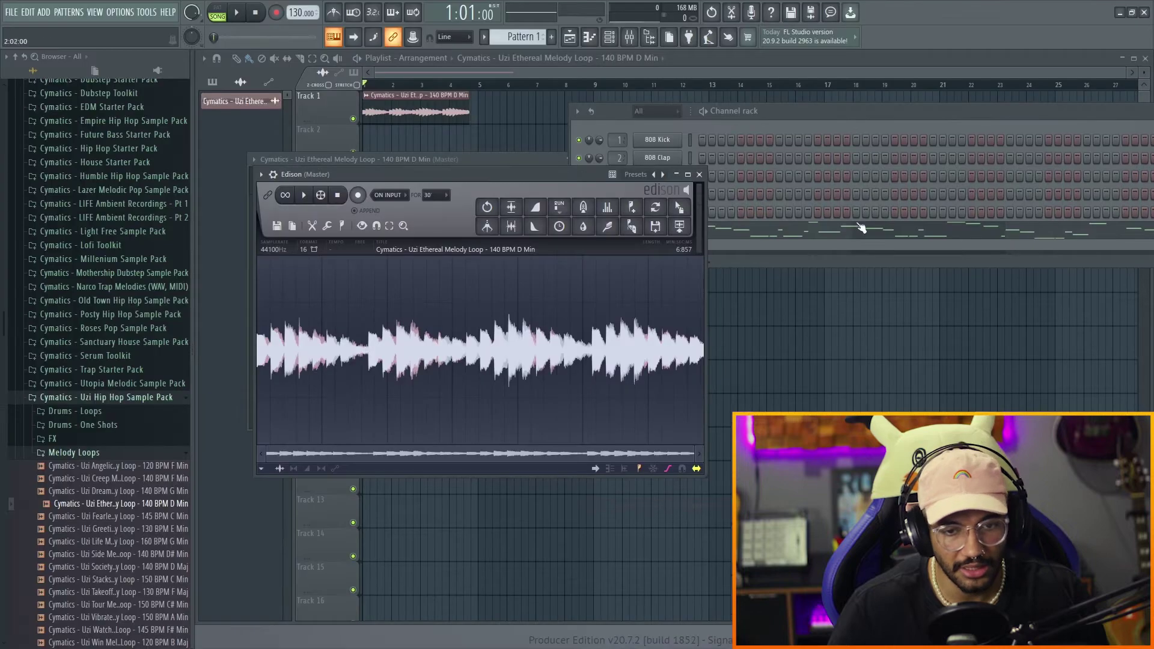
Reposition the channel rack, switch playback to pattern mode and audition the converted melody in Pattern 1
{"action": "left_click_drag", "start_coordinate": [812, 110], "coordinate": [687, 119]}
{"action": "left_click", "coordinate": [217, 12]}
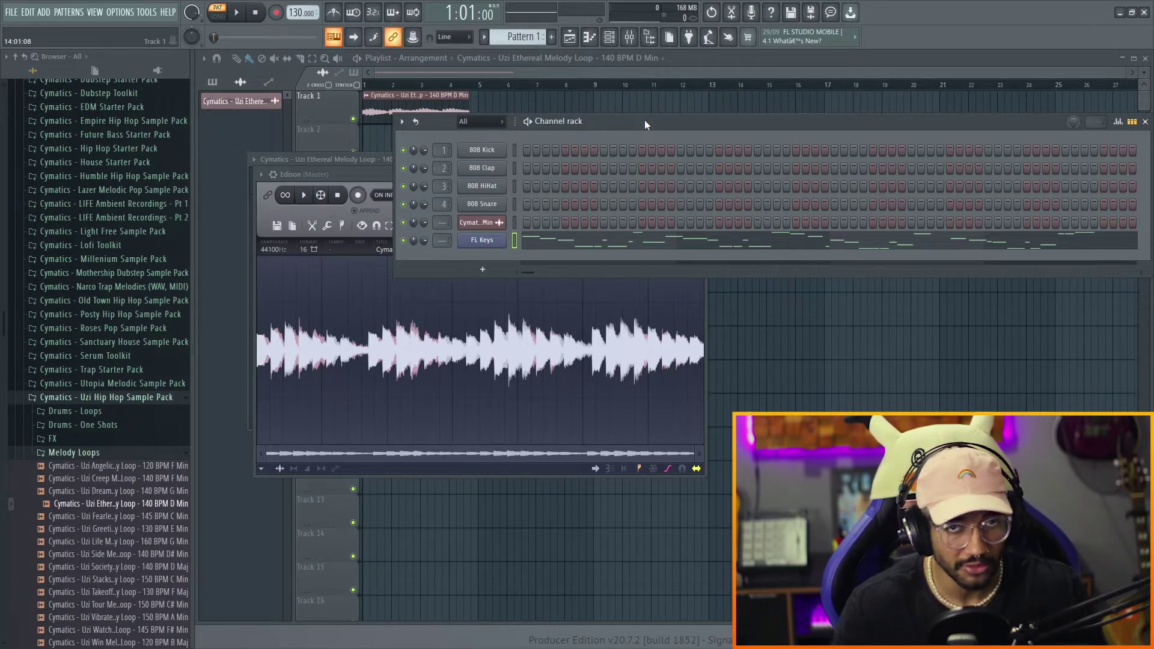
{"action": "left_click", "coordinate": [644, 124]}
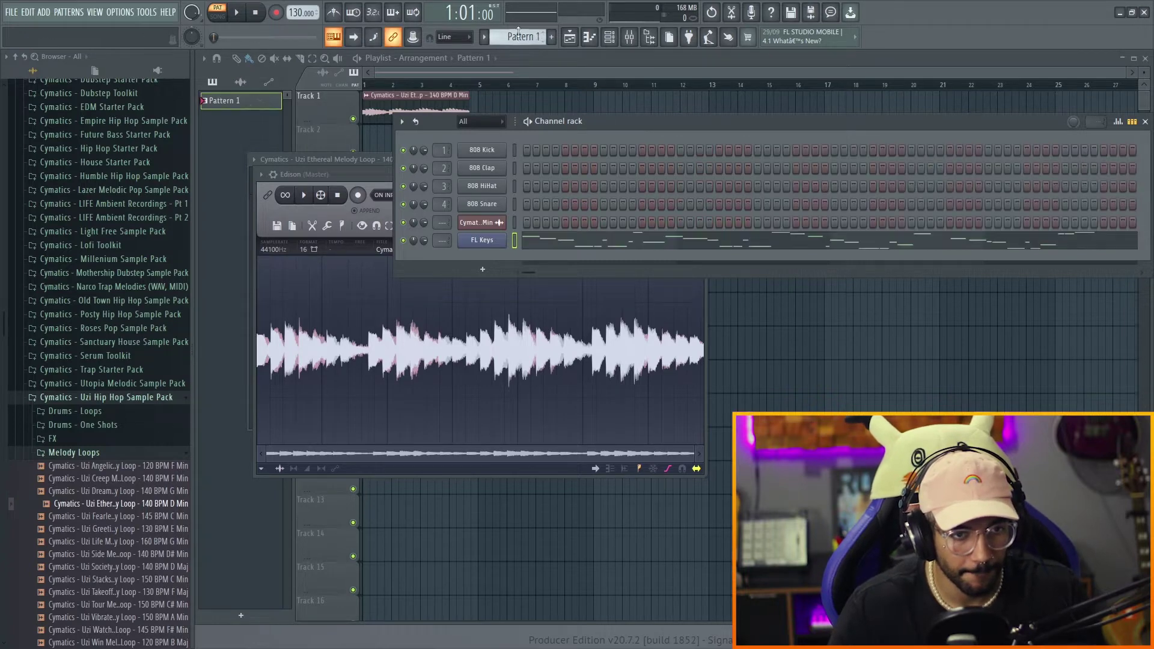
{"action": "key", "text": "space"}
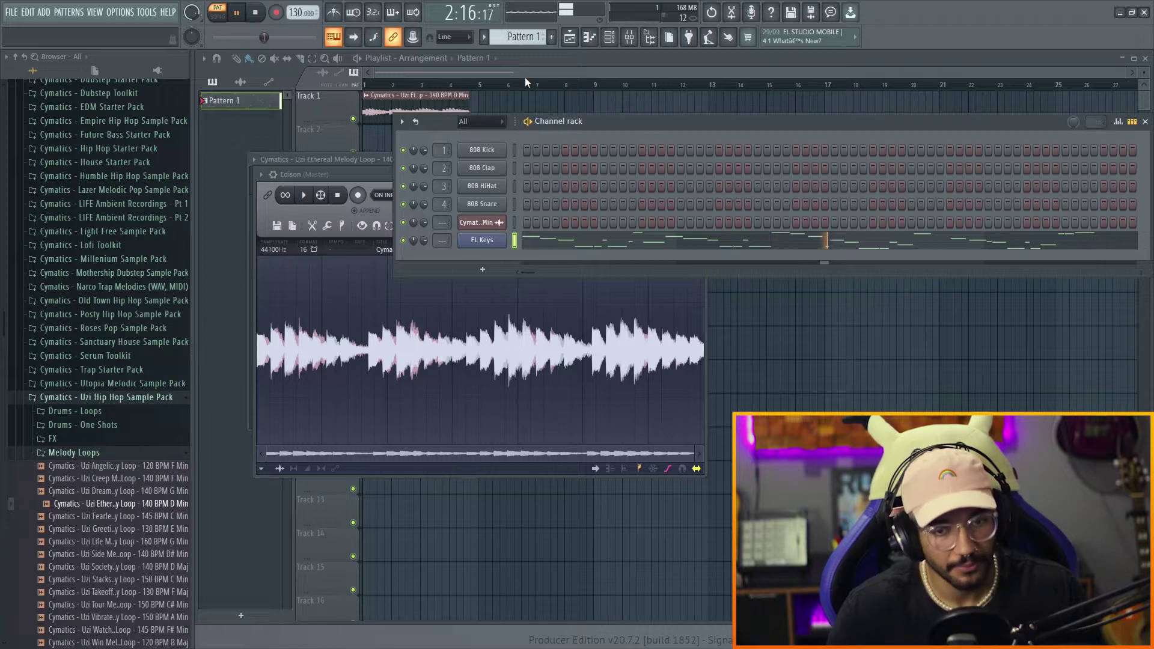
{"action": "key", "text": "space"}
Open the FL Keys piano roll, raise the short middle D4 note in bar 1 to F4 and audition the melody
{"action": "left_click", "coordinate": [529, 246]}
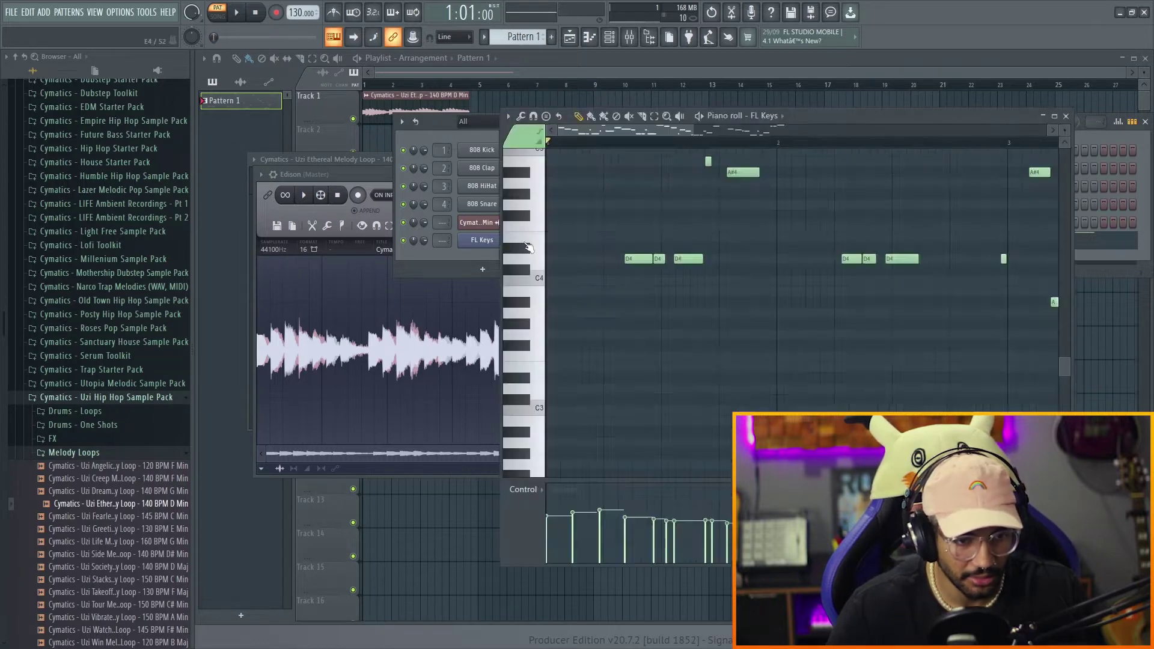
{"action": "scroll", "coordinate": [654, 309], "scroll_direction": "up", "scroll_amount": 8}
{"action": "key", "text": "space"}
{"action": "scroll", "coordinate": [666, 330], "scroll_direction": "down", "scroll_amount": 3}
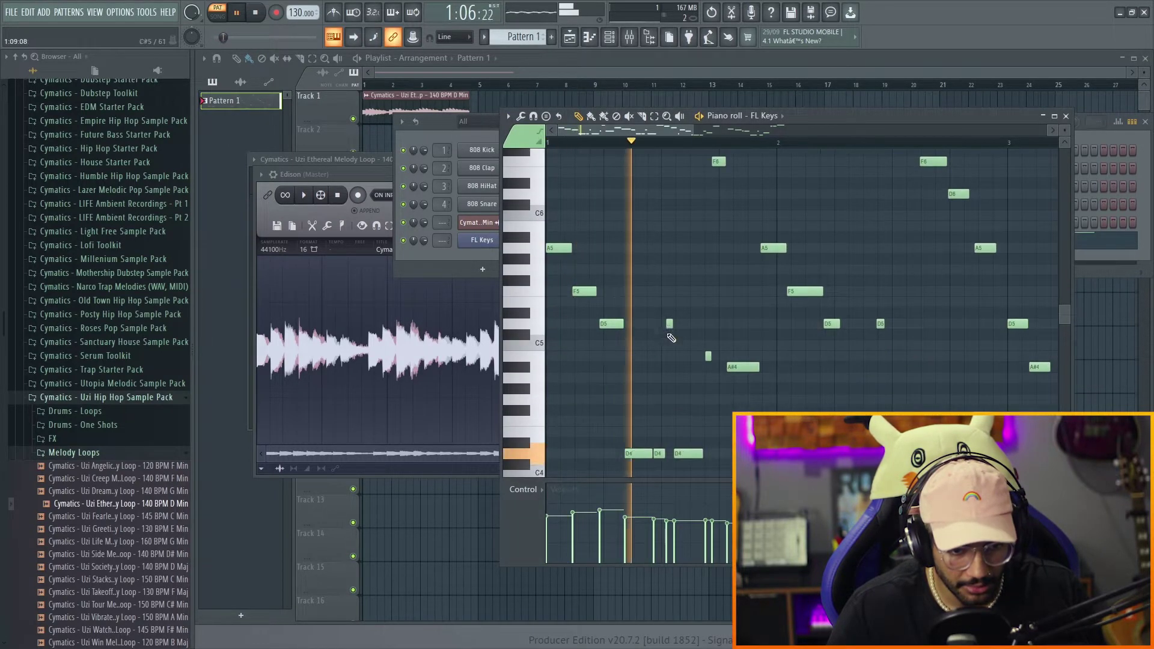
{"action": "key", "text": "space"}
{"action": "scroll", "coordinate": [658, 451], "scroll_direction": "down", "scroll_amount": 3}
{"action": "key", "text": "space"}
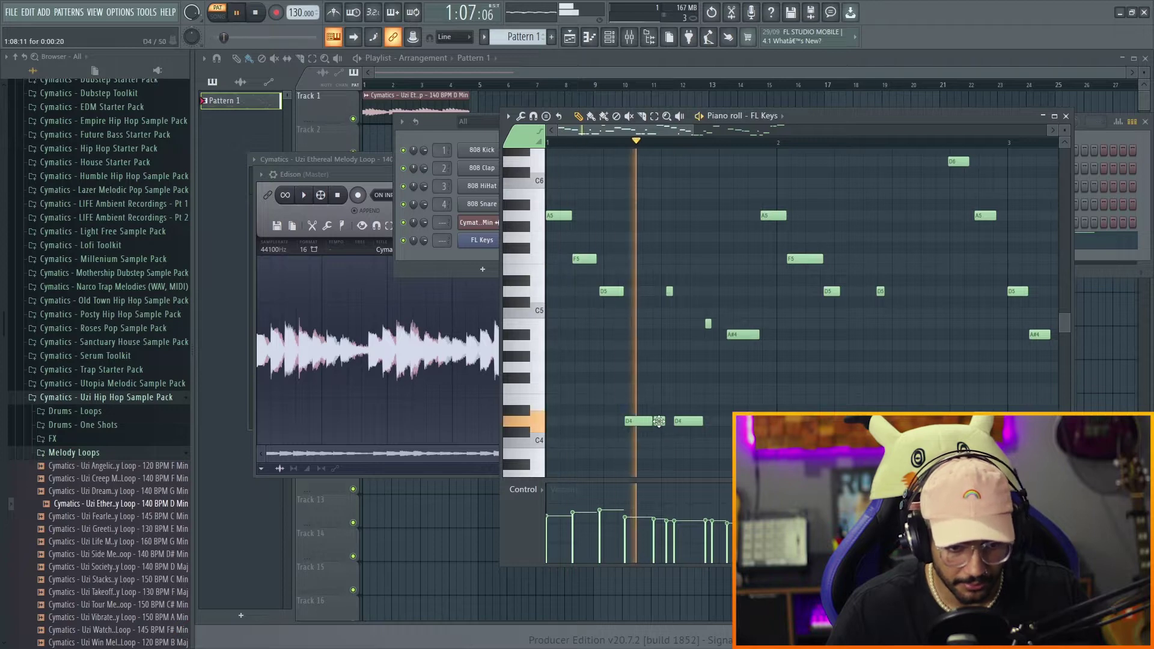
{"action": "key", "text": "space"}
{"action": "left_click_drag", "start_coordinate": [658, 421], "coordinate": [661, 388]}
{"action": "key", "text": "space"}
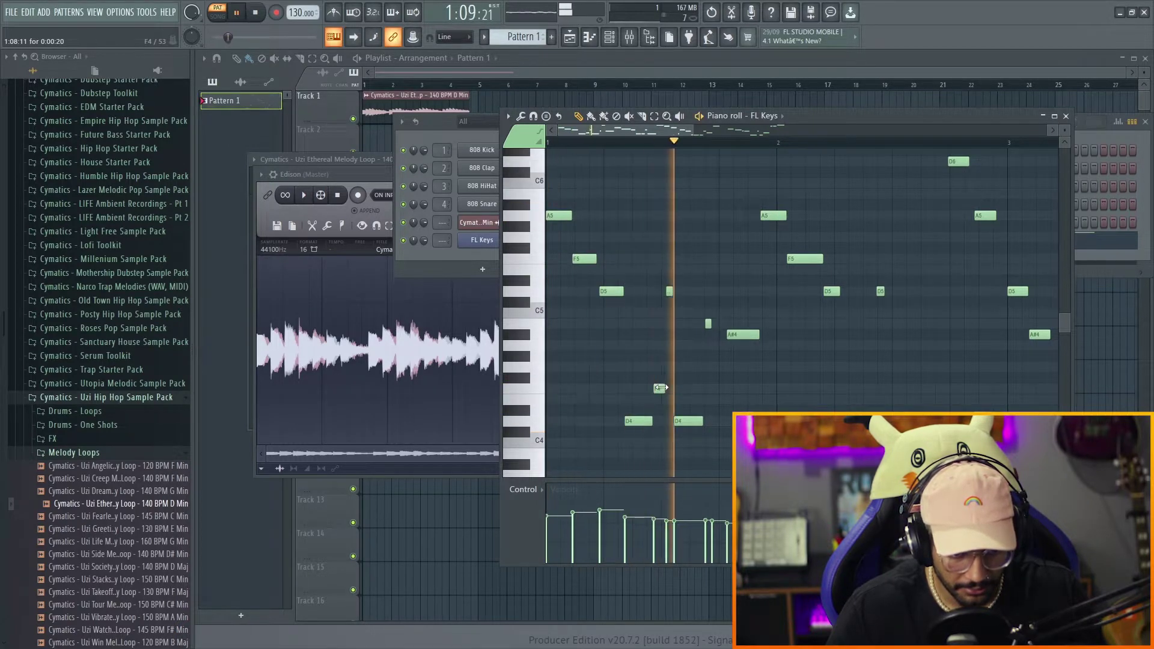
Delete the very short D5 note above the F4 note in bar 1, and raise the F4 note to A4
{"action": "key", "text": "space"}
{"action": "right_click", "coordinate": [666, 291]}
{"action": "key", "text": "space"}
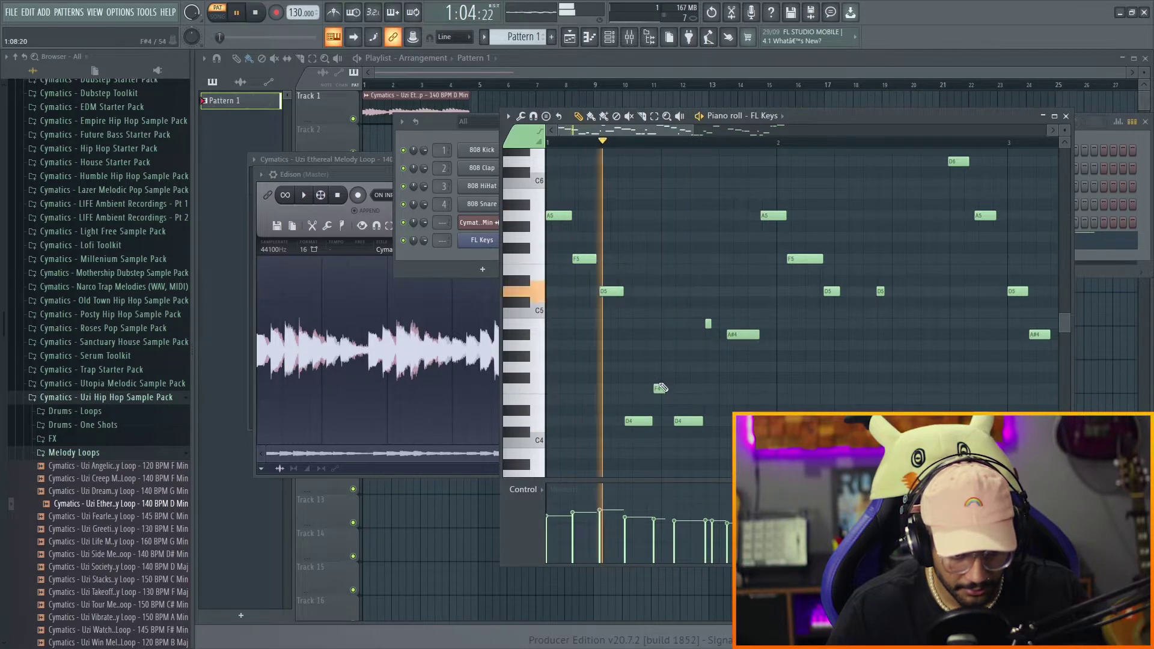
{"action": "key", "text": "space"}
{"action": "left_click_drag", "start_coordinate": [659, 388], "coordinate": [659, 365]}
{"action": "key", "text": "space"}
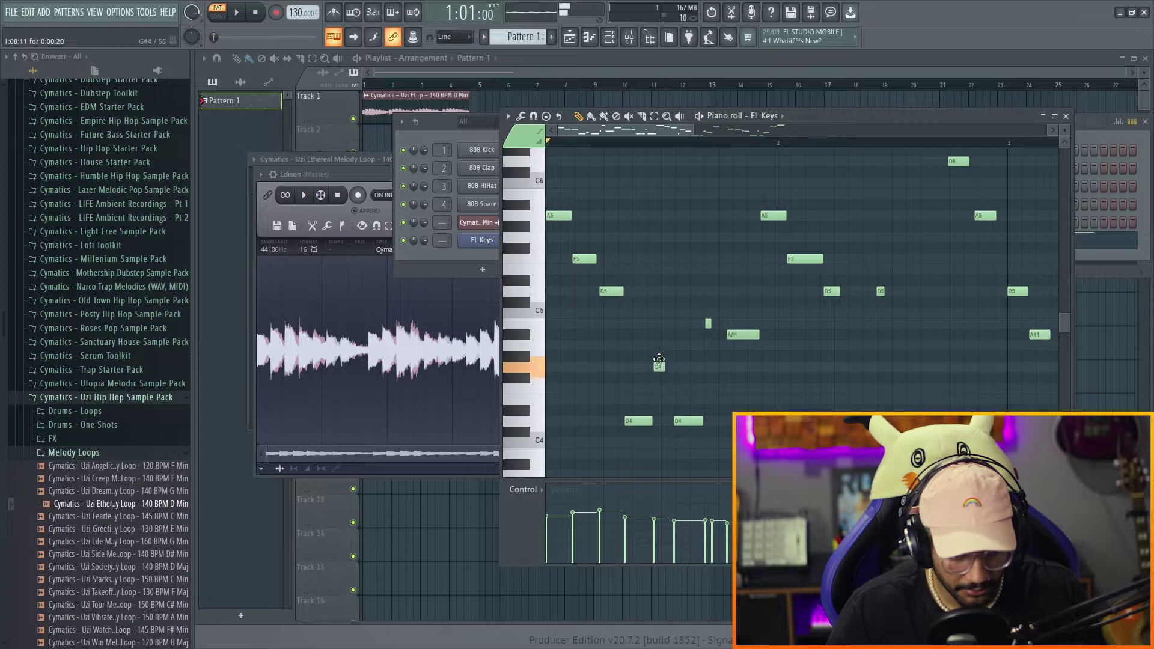
{"action": "left_click_drag", "start_coordinate": [659, 365], "coordinate": [660, 342]}
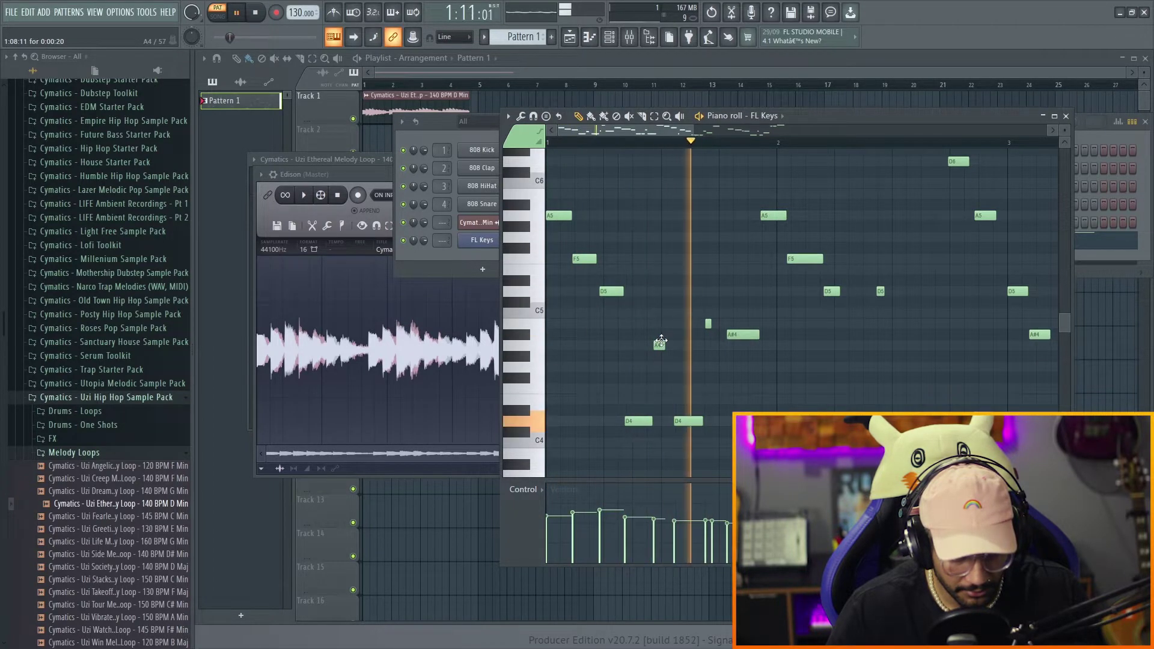
Replace the second D4 note in bar 1 with a shorter D4 note and audition the result
{"action": "key", "text": "space"}
{"action": "right_click", "coordinate": [689, 422]}
{"action": "left_click", "coordinate": [686, 422]}
{"action": "key", "text": "space"}
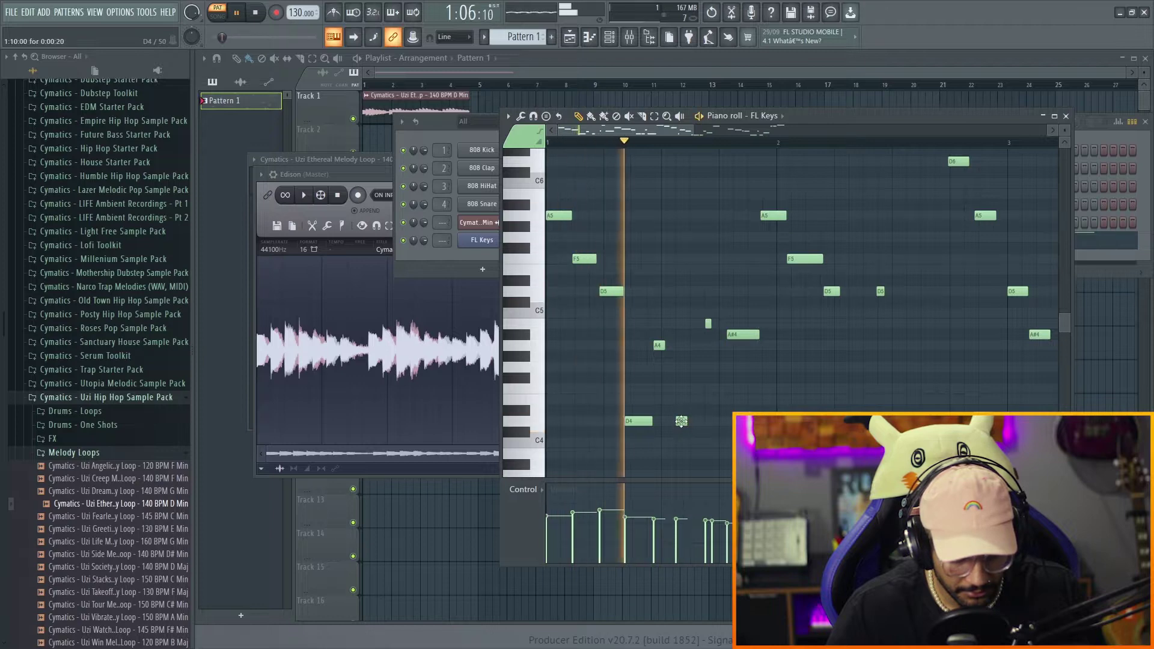
{"action": "key", "text": "space"}
Shift the short B4 note in bar 1 slightly later and delete the A#4 note that follows it
{"action": "left_click", "coordinate": [706, 325]}
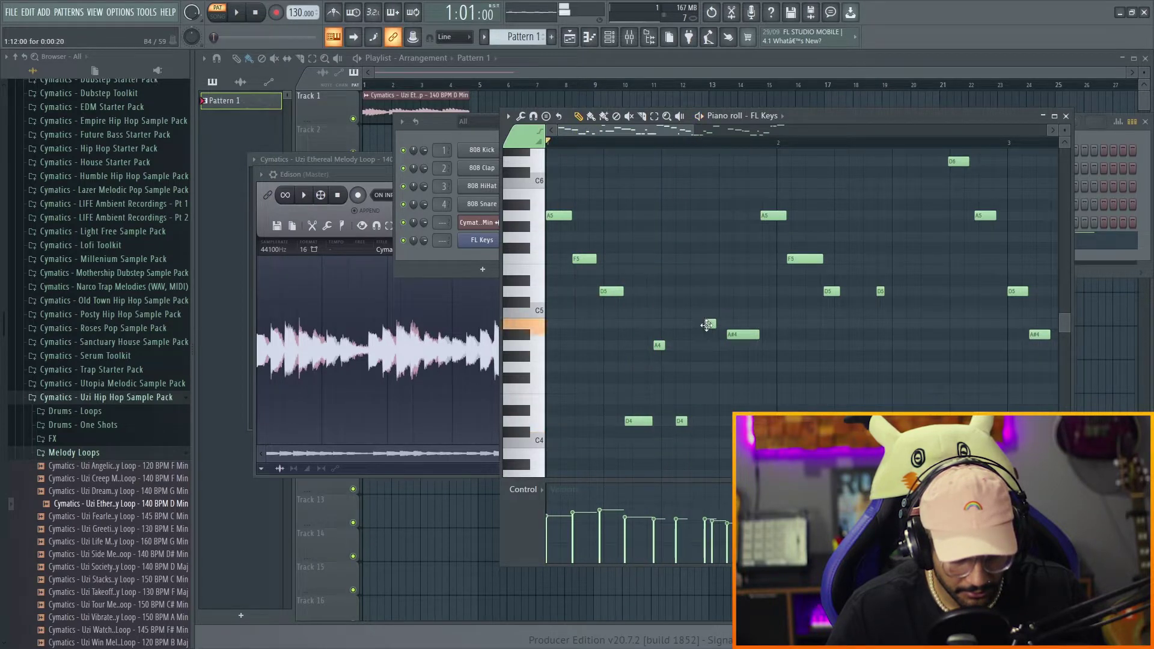
{"action": "left_click_drag", "start_coordinate": [711, 324], "coordinate": [725, 324]}
{"action": "key", "text": "space"}
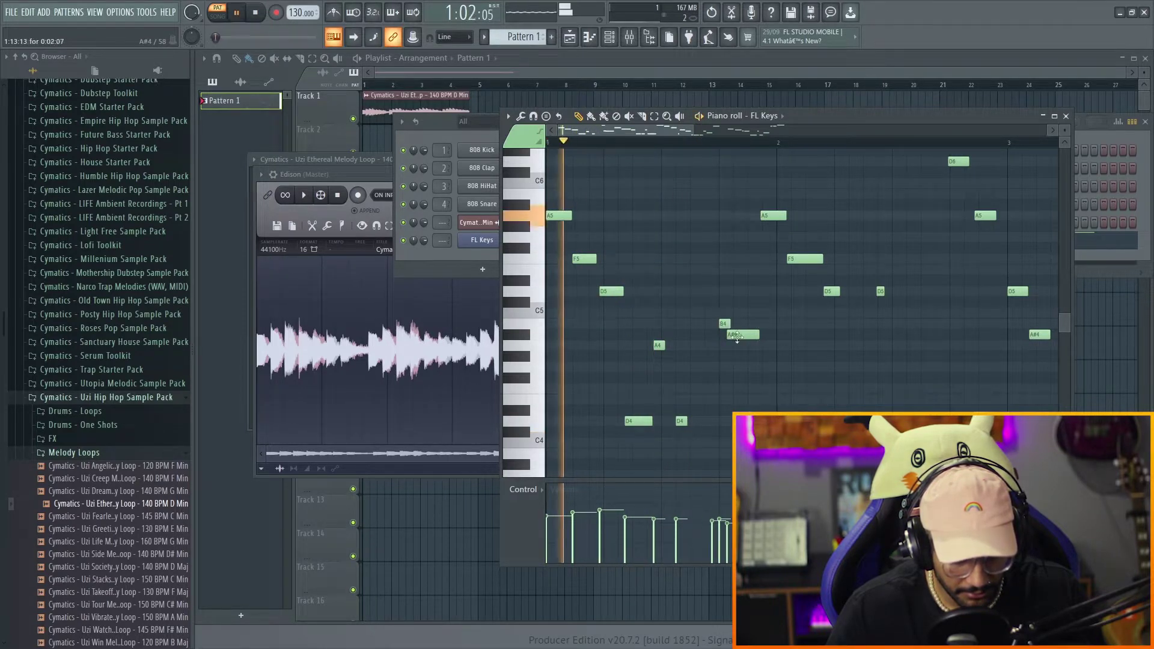
{"action": "right_click", "coordinate": [739, 336]}
{"action": "key", "text": "space"}
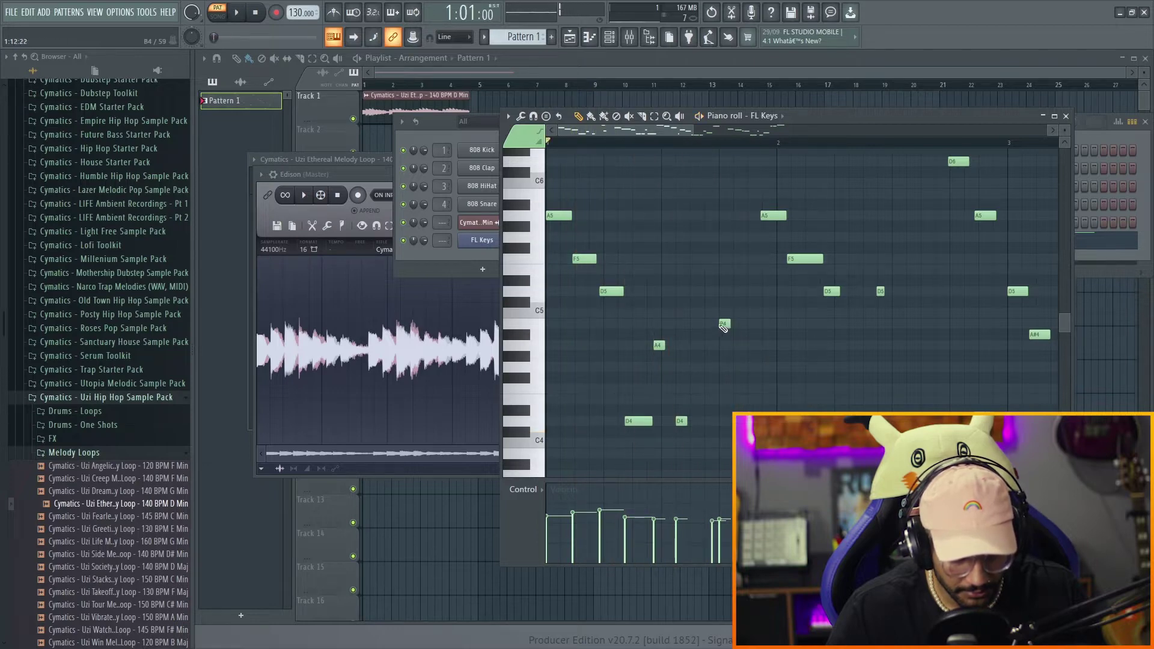
Delete the short F6 note in bar 1, move the B4 note up to D6 and slightly earlier, and audition the melody
{"action": "scroll", "coordinate": [744, 347], "scroll_direction": "down", "scroll_amount": 5}
{"action": "scroll", "coordinate": [747, 354], "scroll_direction": "up", "scroll_amount": 5}
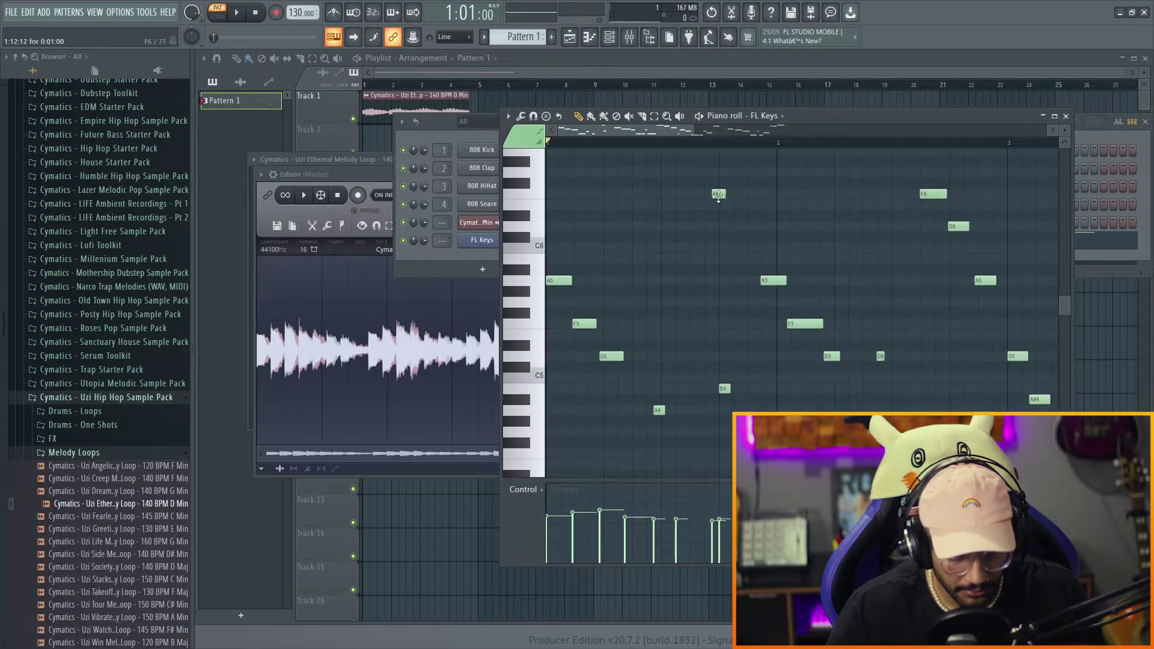
{"action": "key", "text": "space"}
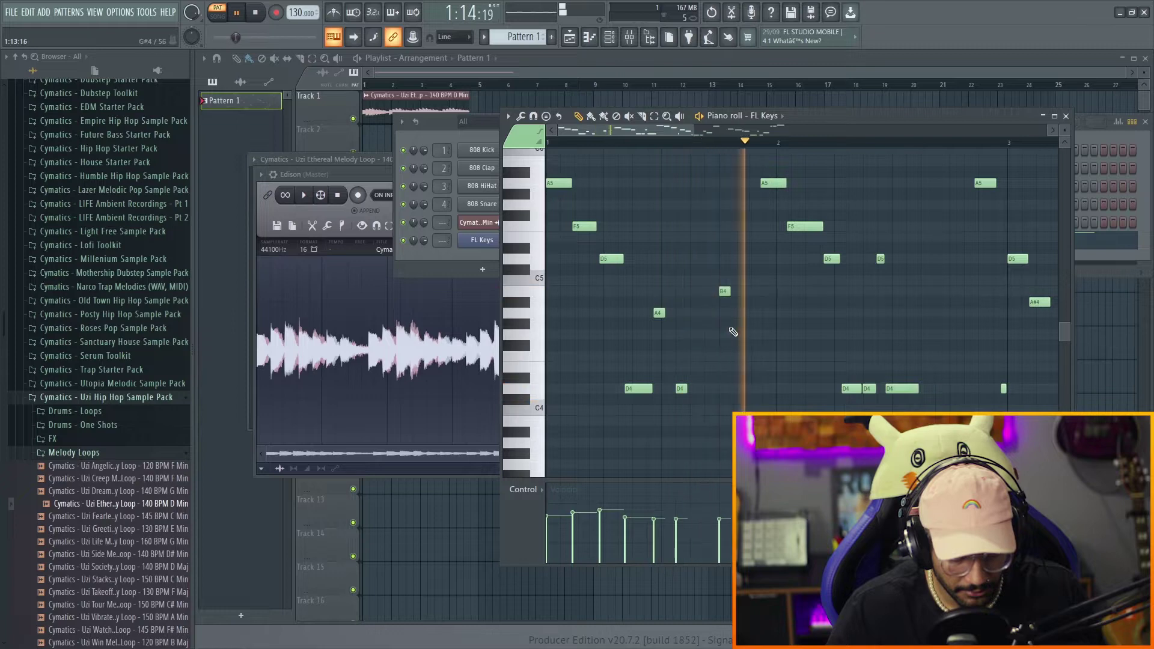
{"action": "left_click_drag", "start_coordinate": [724, 293], "coordinate": [710, 162]}
{"action": "key", "text": "space"}
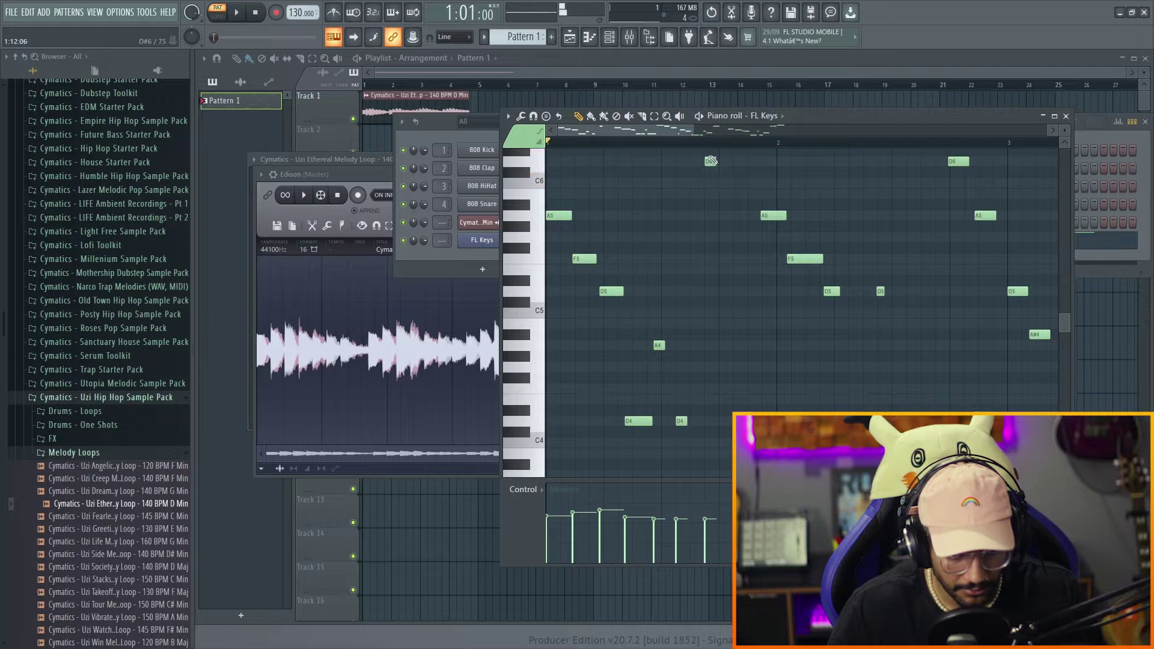
{"action": "key", "text": "space"}
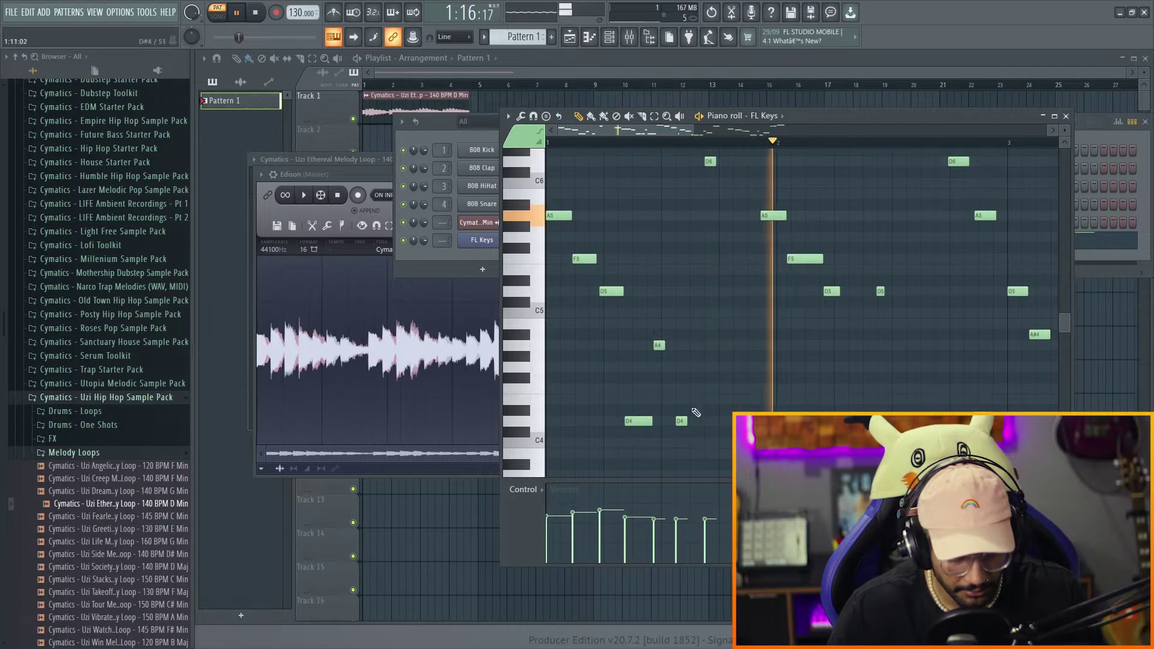
{"action": "key", "text": "space"}
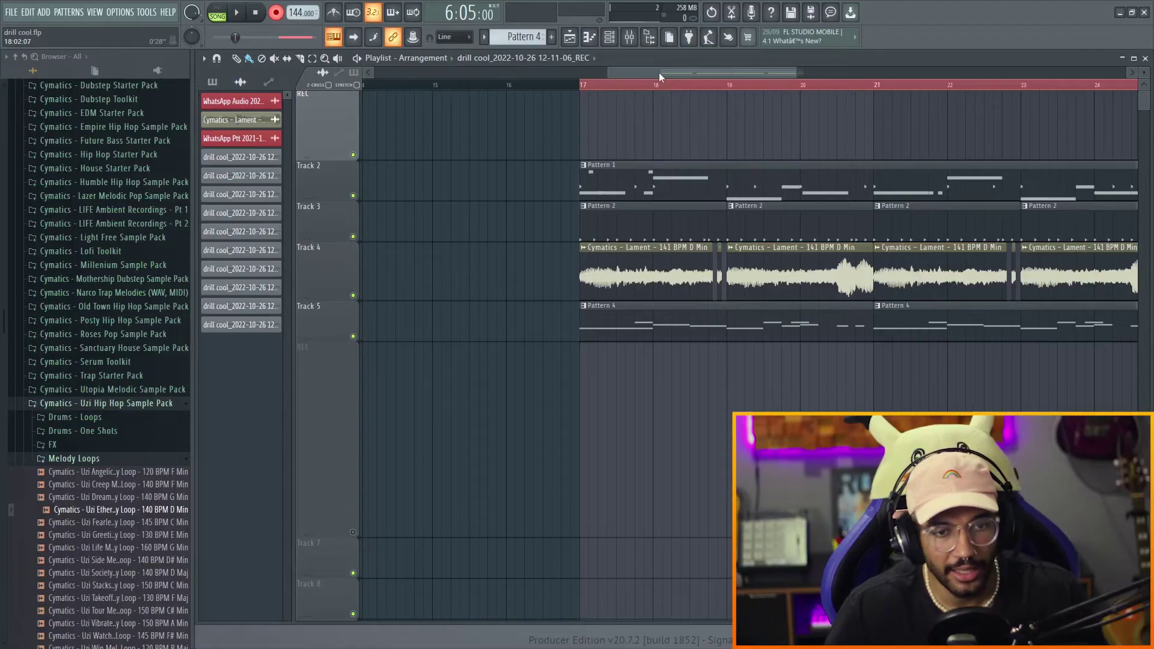
In the drill cool project, run the macro that switches smart disable for all plugins
{"action": "left_click_drag", "start_coordinate": [658, 72], "coordinate": [693, 74]}
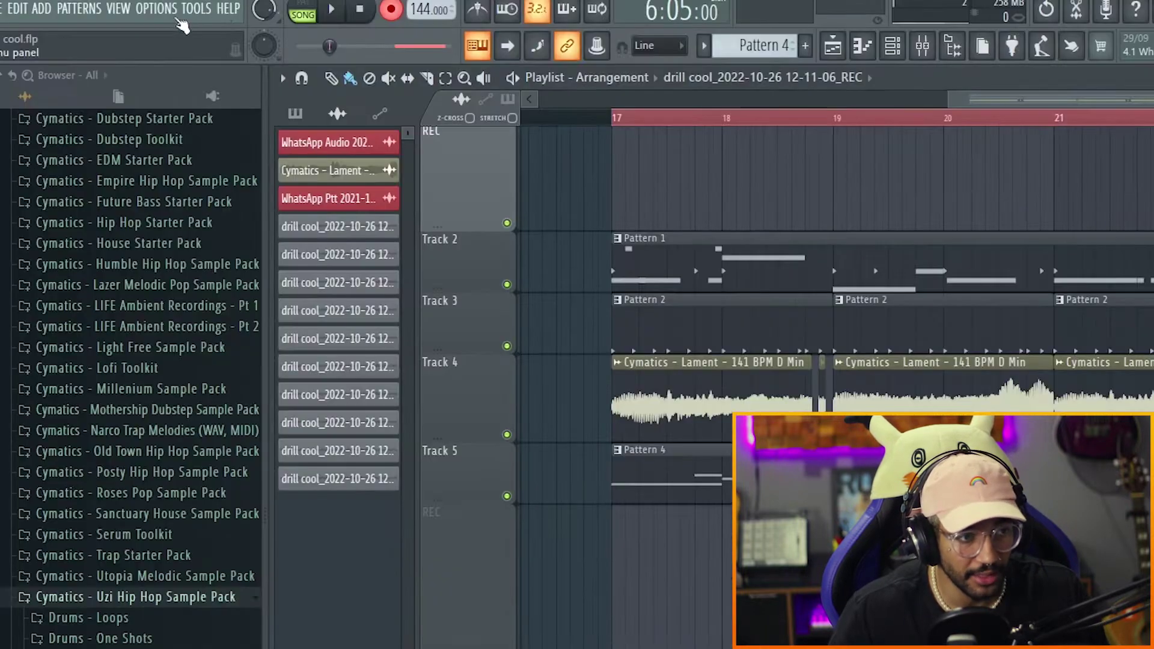
{"action": "left_click", "coordinate": [147, 12]}
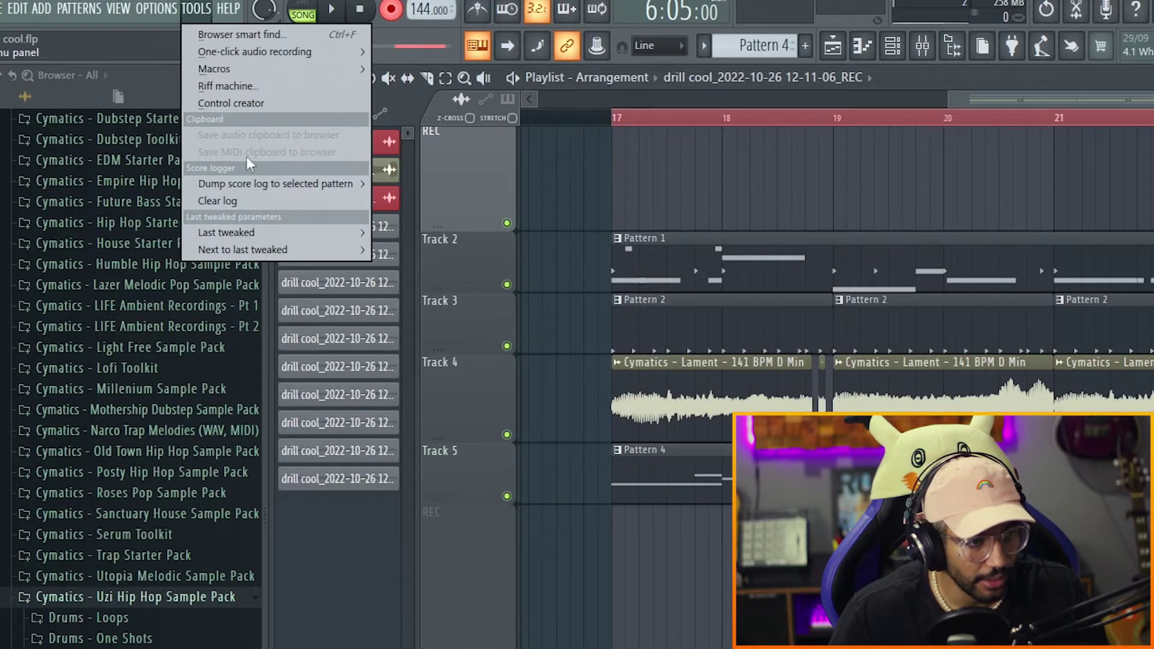
{"action": "mouse_move", "coordinate": [253, 69]}
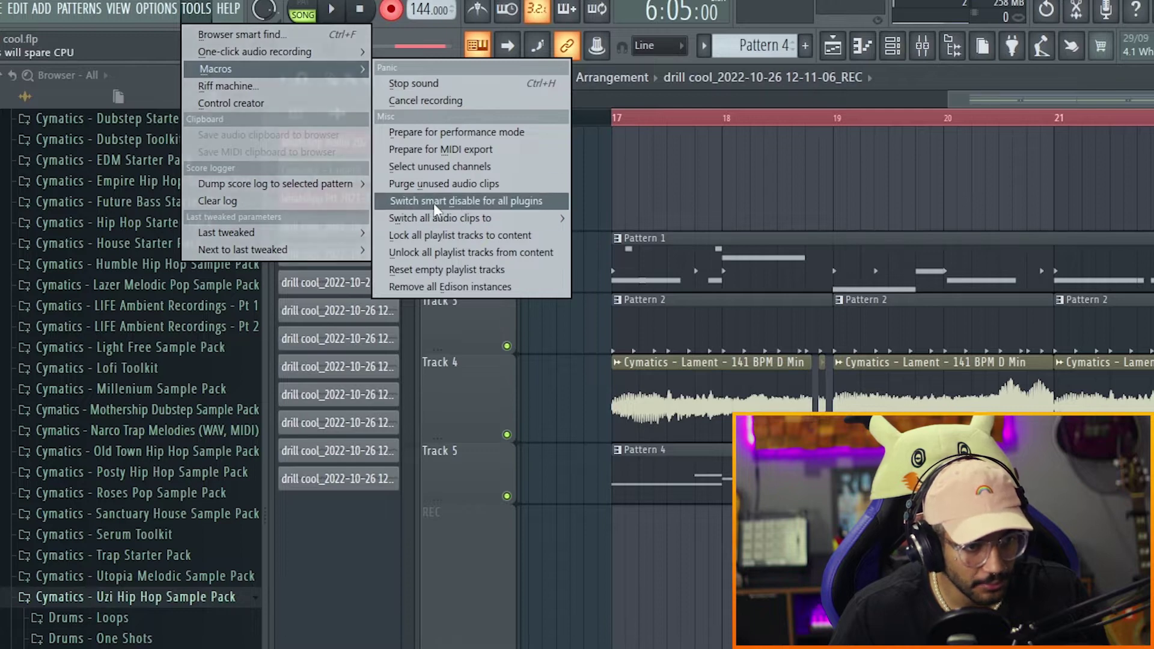
{"action": "left_click", "coordinate": [477, 201]}
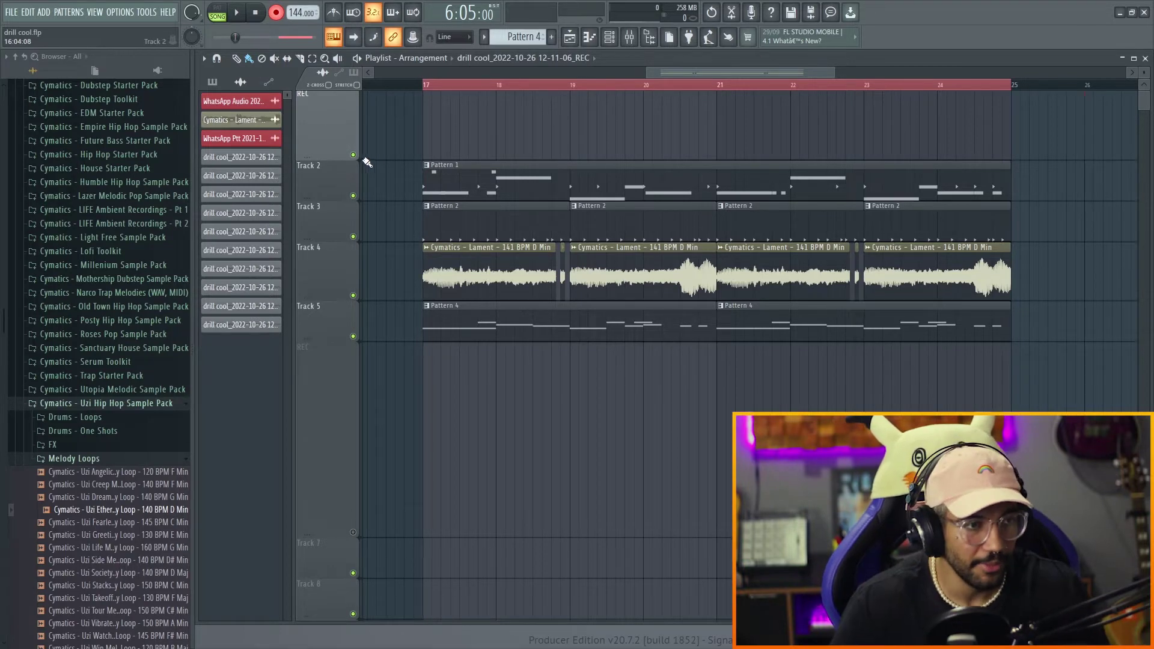
{"action": "left_click", "coordinate": [149, 15]}
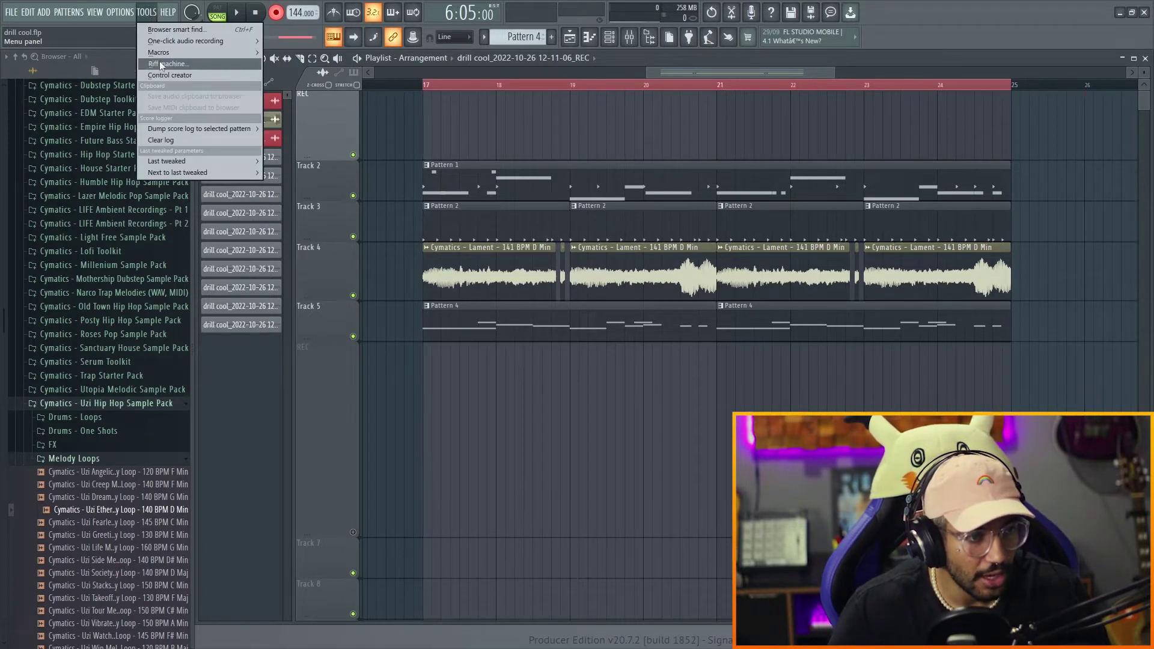
{"action": "mouse_move", "coordinate": [167, 57]}
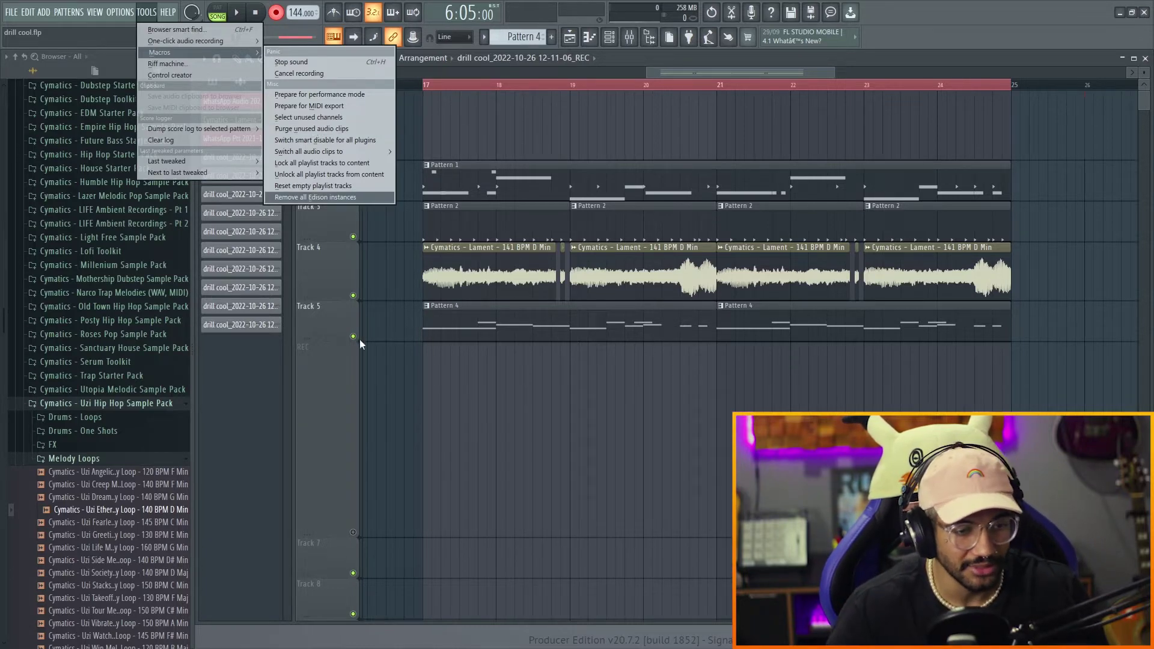
{"action": "left_click", "coordinate": [459, 392]}
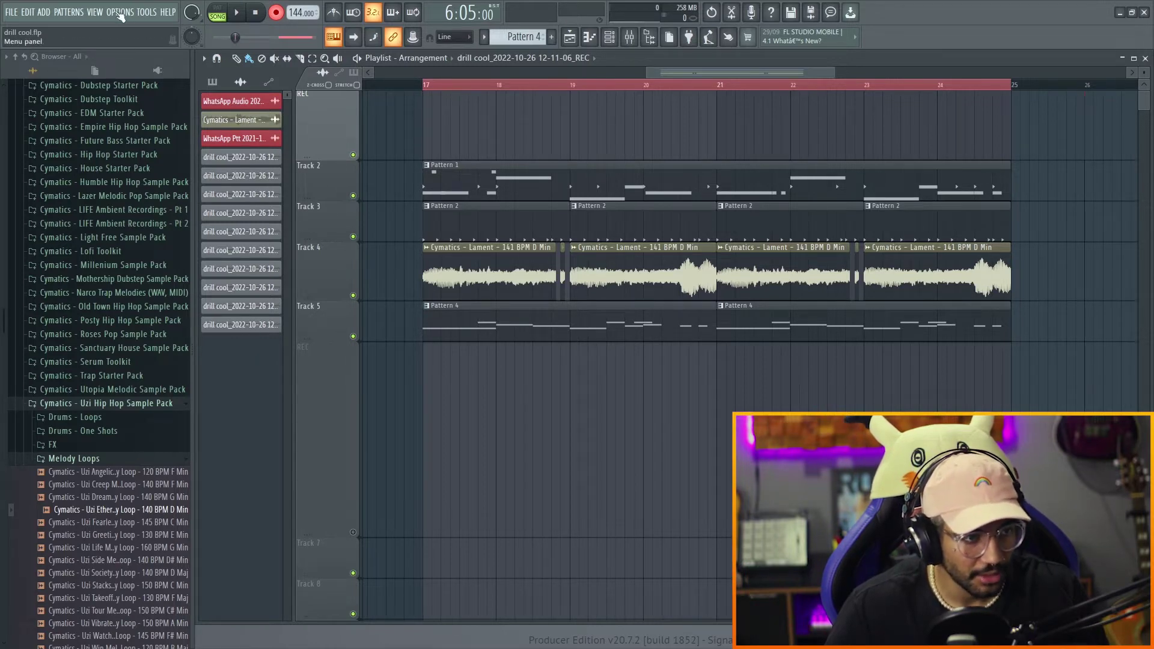
Run the macro that purges unused audio clips from the project
{"action": "left_click", "coordinate": [146, 12]}
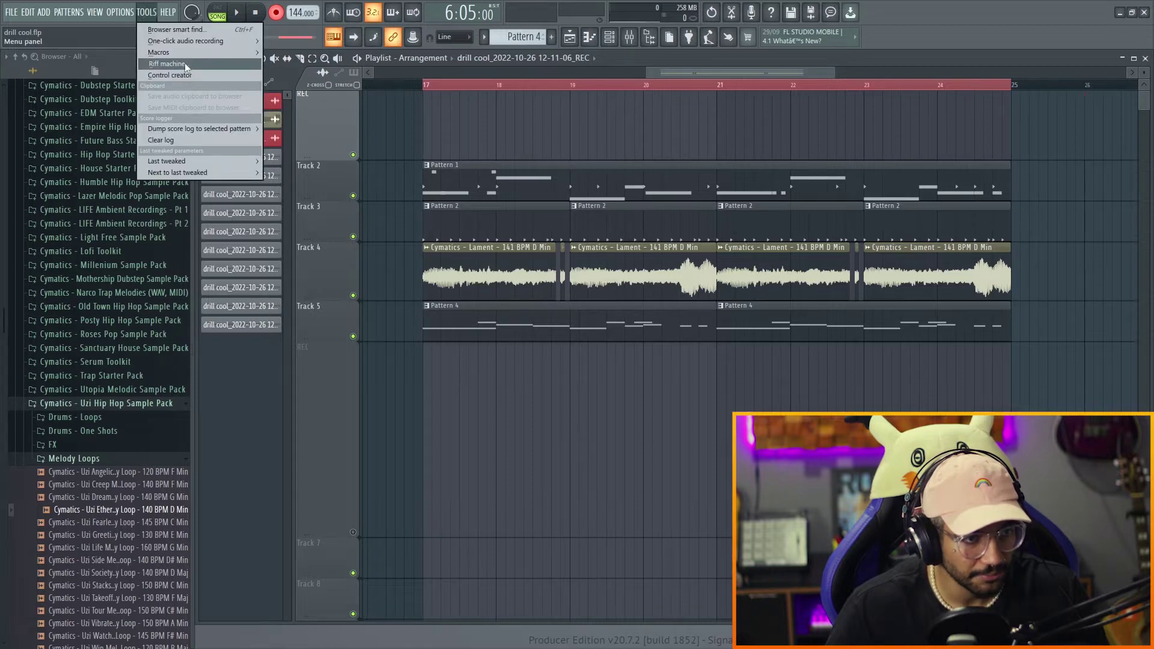
{"action": "left_click", "coordinate": [322, 129]}
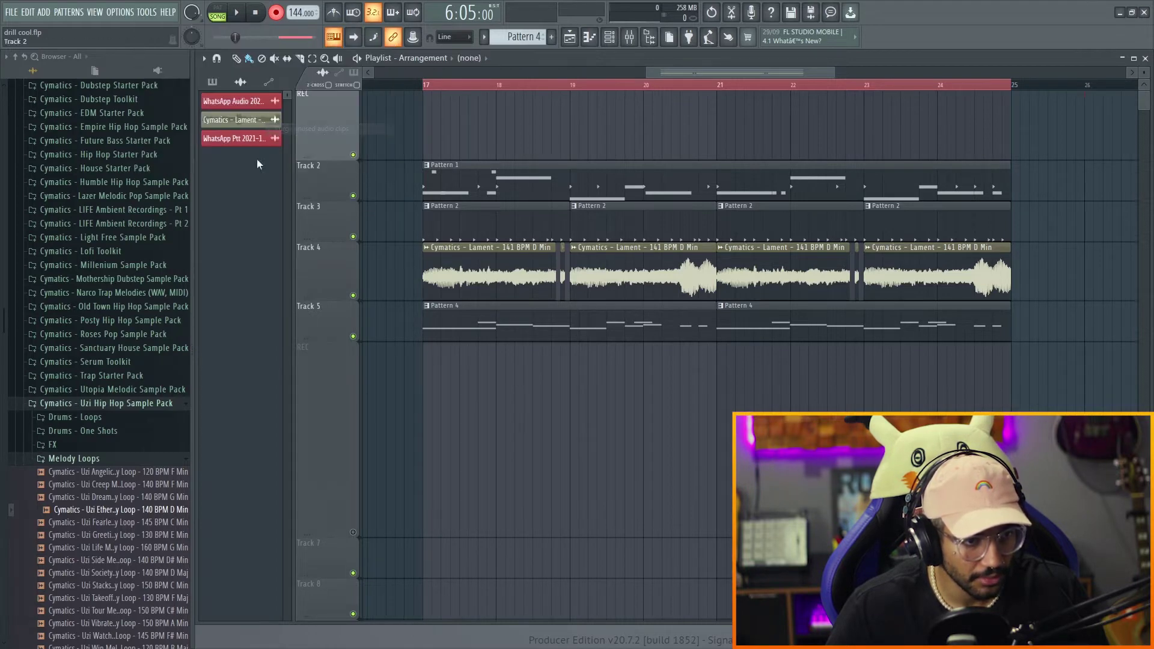
{"action": "left_click", "coordinate": [253, 138]}
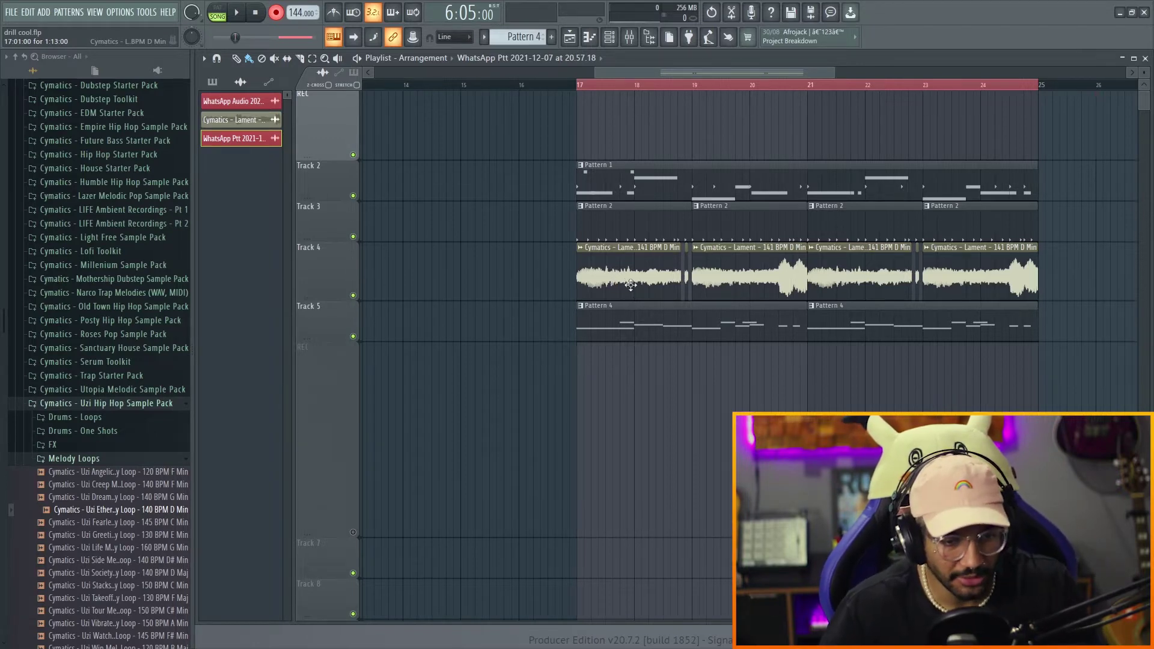
Move the Cymatics - Lament audio track below the Pattern 4 track and create a panning automation clip for its mixer track, Insert 5
{"action": "left_click_drag", "start_coordinate": [338, 271], "coordinate": [338, 313]}
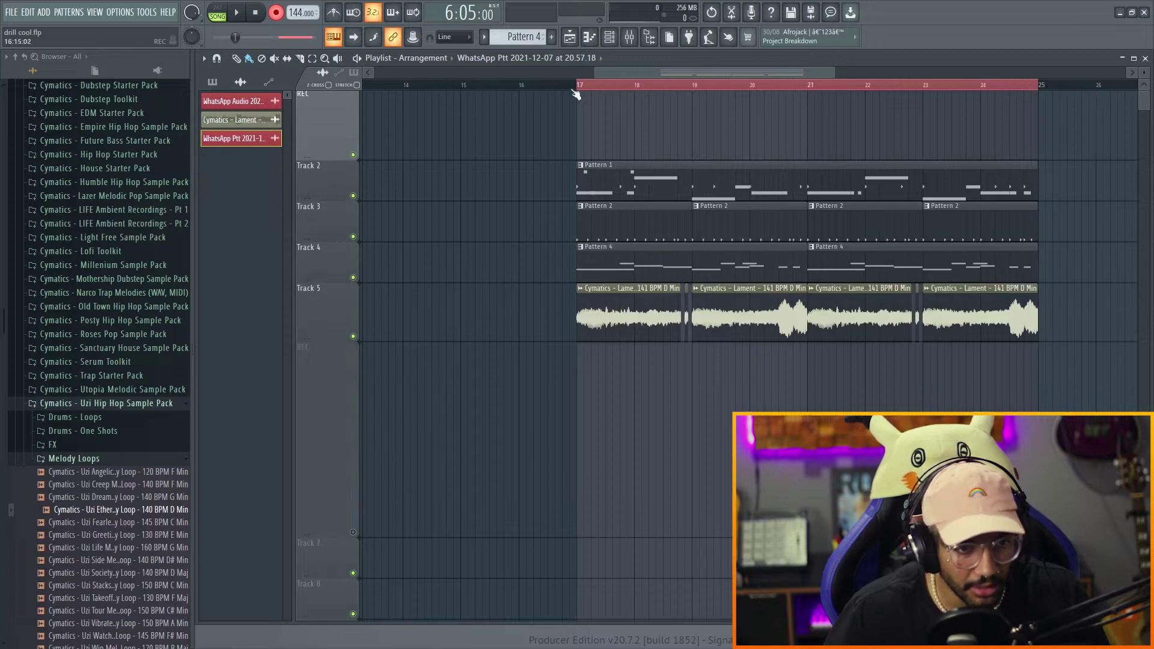
{"action": "left_click", "coordinate": [611, 310]}
{"action": "key", "text": "F9"}
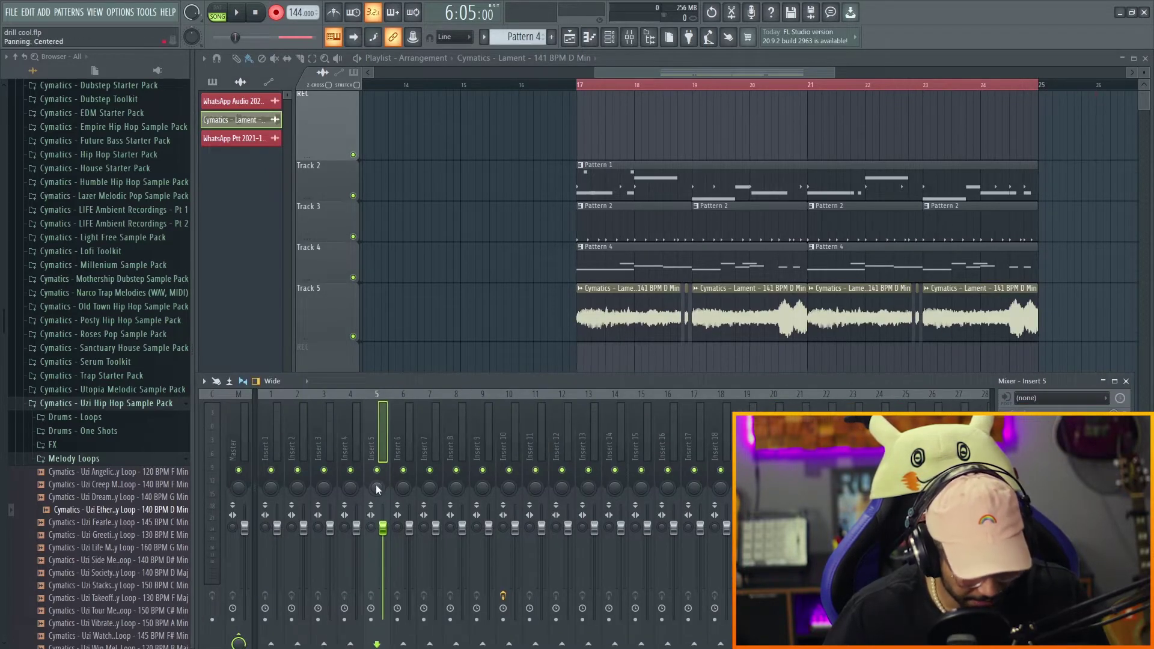
{"action": "right_click", "coordinate": [378, 489]}
{"action": "left_click", "coordinate": [411, 544]}
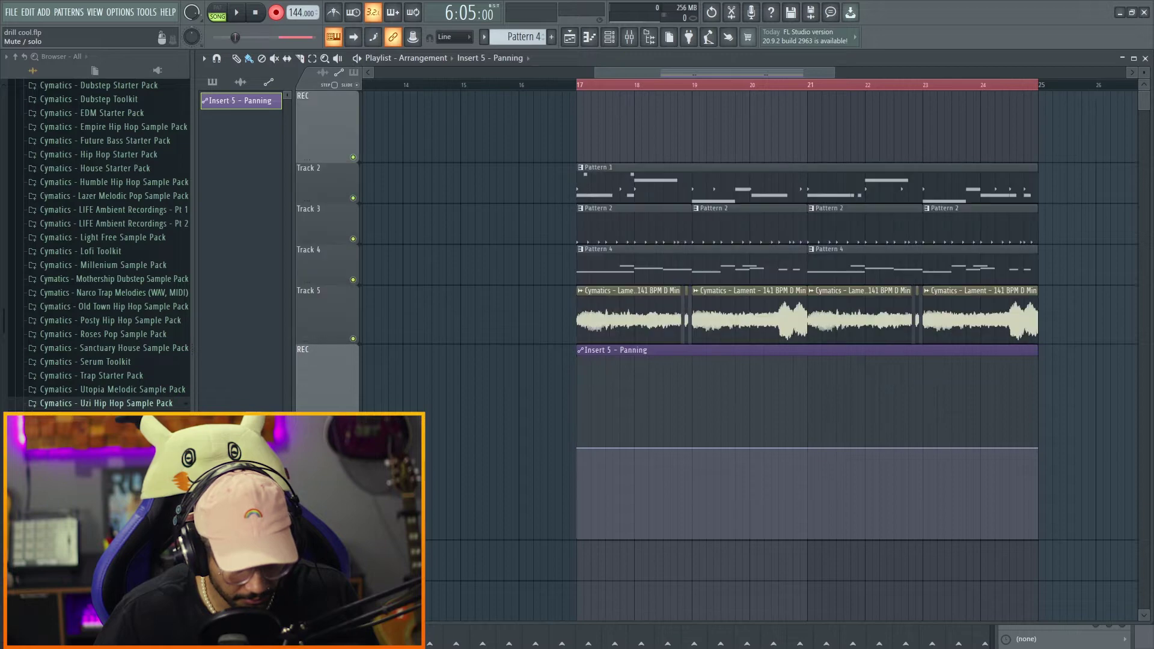
Shape the Insert 5 panning automation with rising and falling points from bar 17 to just past bar 21, and trim the clip to end at bar 25
{"action": "left_click", "coordinate": [353, 535]}
{"action": "left_click_drag", "start_coordinate": [600, 452], "coordinate": [612, 425]}
{"action": "left_click", "coordinate": [634, 447]}
{"action": "left_click", "coordinate": [670, 444]}
{"action": "mouse_move", "coordinate": [698, 445]}
{"action": "left_mouse_down"}
{"action": "mouse_move", "coordinate": [699, 412]}
{"action": "mouse_move", "coordinate": [749, 451]}
{"action": "mouse_move", "coordinate": [807, 409]}
{"action": "left_mouse_up"}
{"action": "left_click", "coordinate": [828, 475]}
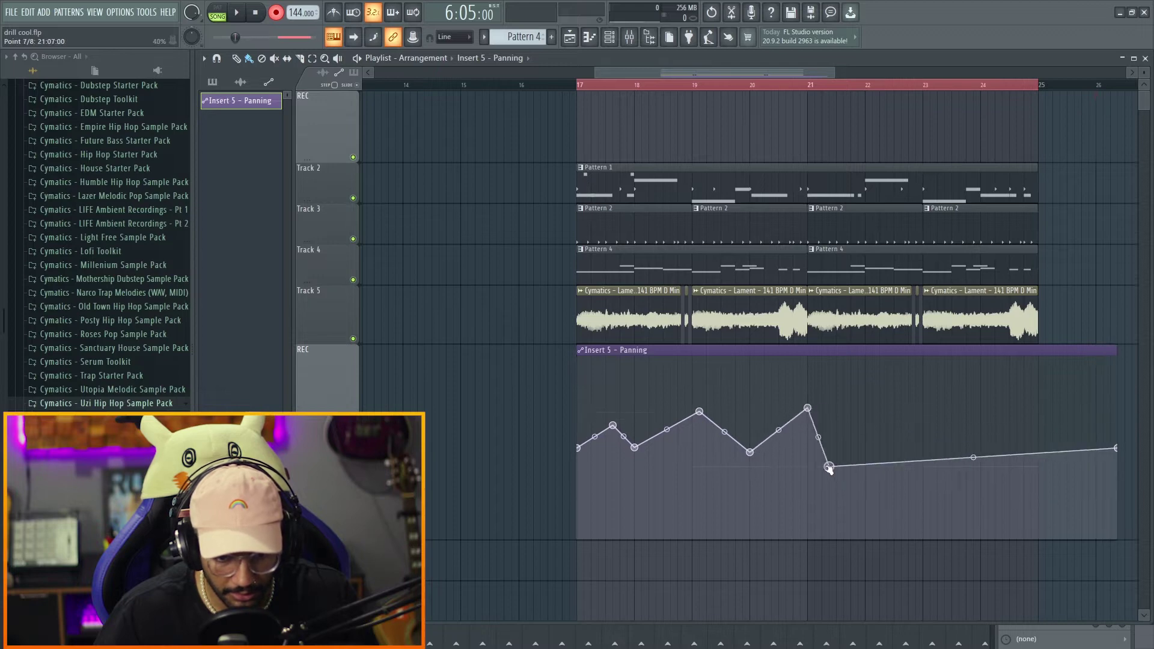
{"action": "left_click_drag", "start_coordinate": [1115, 350], "coordinate": [1043, 351]}
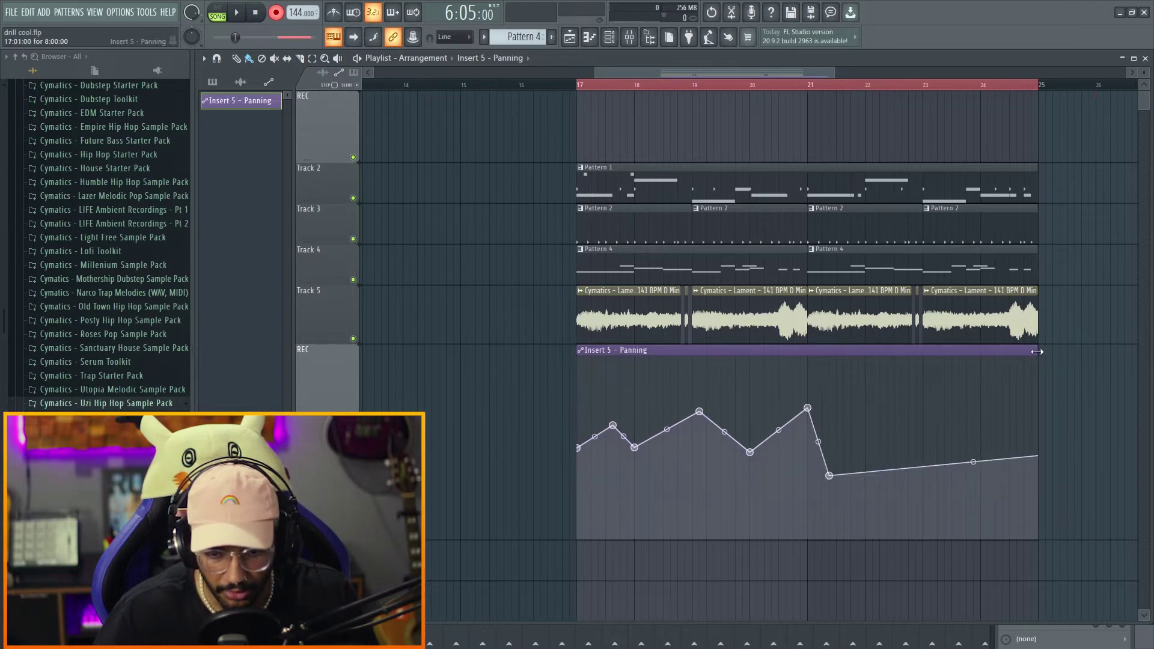
Create a volume automation clip for mixer track Insert 5 and close the mixer
{"action": "scroll", "coordinate": [715, 264], "scroll_direction": "down", "scroll_amount": 2}
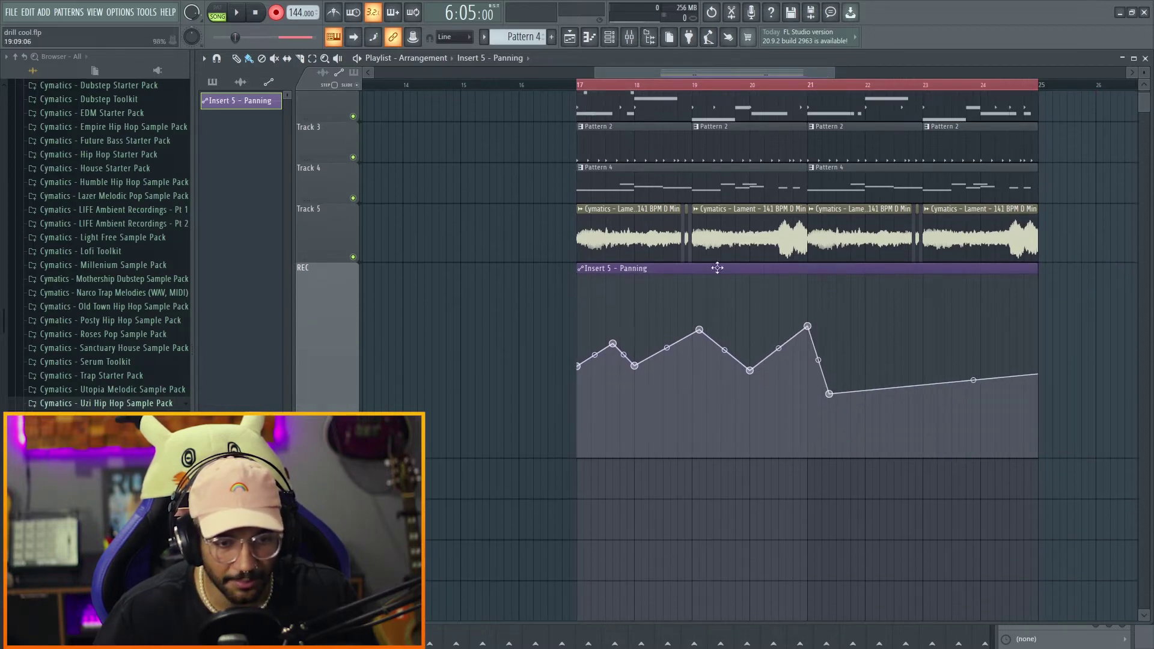
{"action": "left_click", "coordinate": [588, 208]}
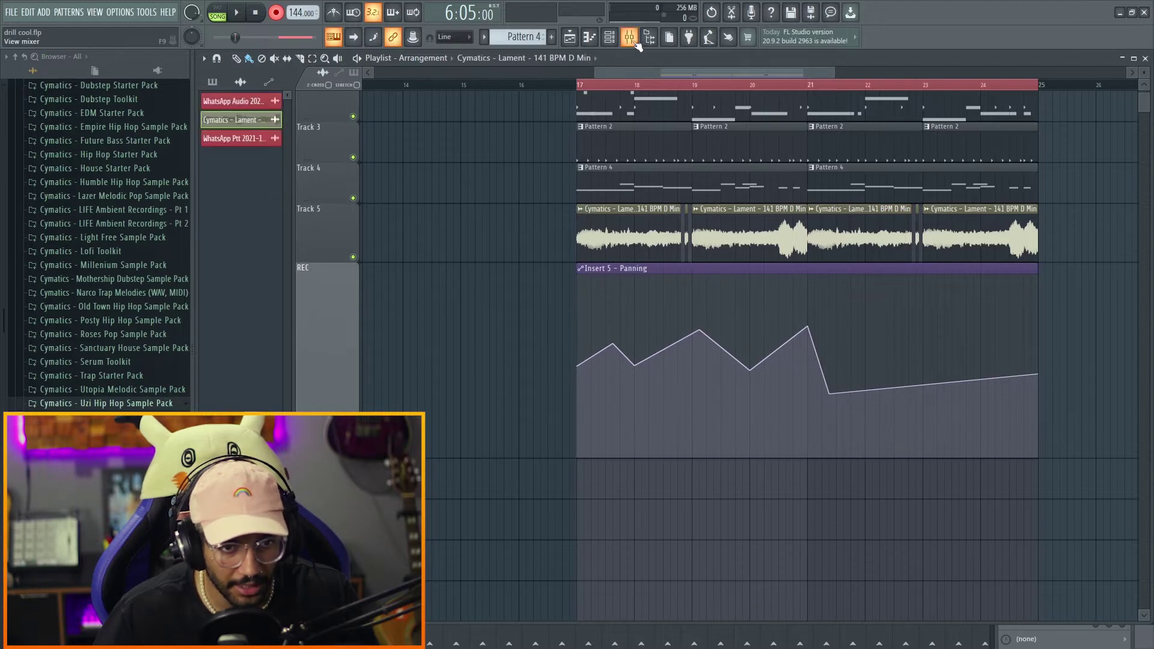
{"action": "left_click", "coordinate": [629, 37]}
{"action": "right_click", "coordinate": [435, 527]}
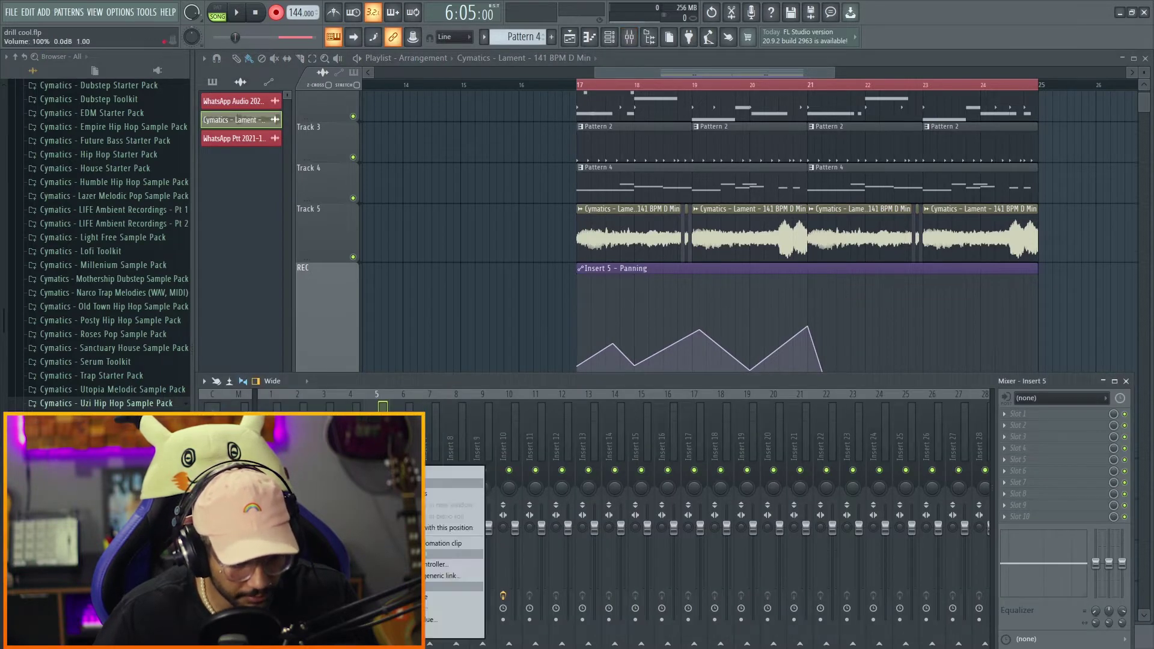
{"action": "left_click", "coordinate": [436, 545]}
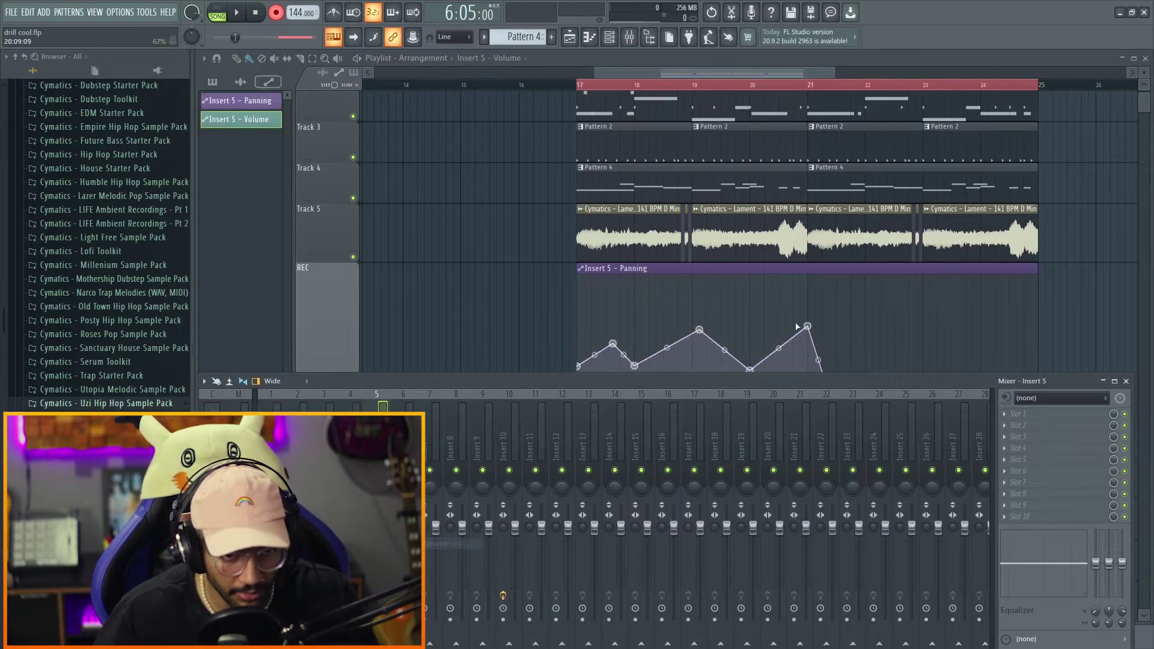
{"action": "left_click", "coordinate": [1126, 381]}
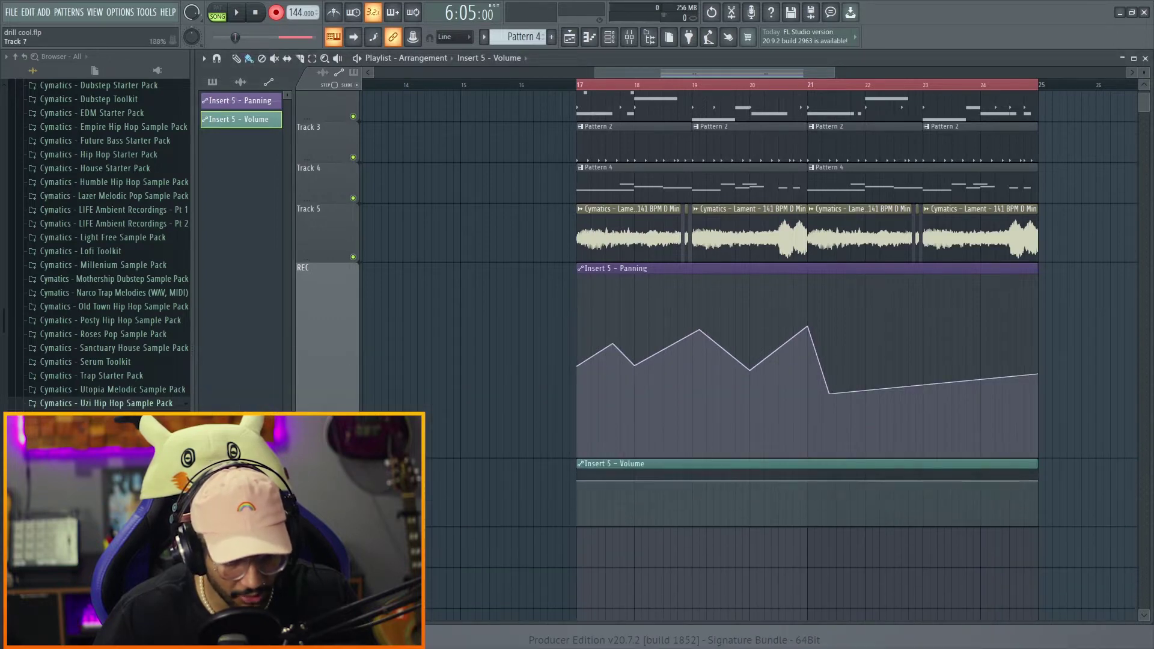
Open the channel settings of the Insert 5 - Panning clip and copy its articulator state
{"action": "left_click", "coordinate": [581, 270]}
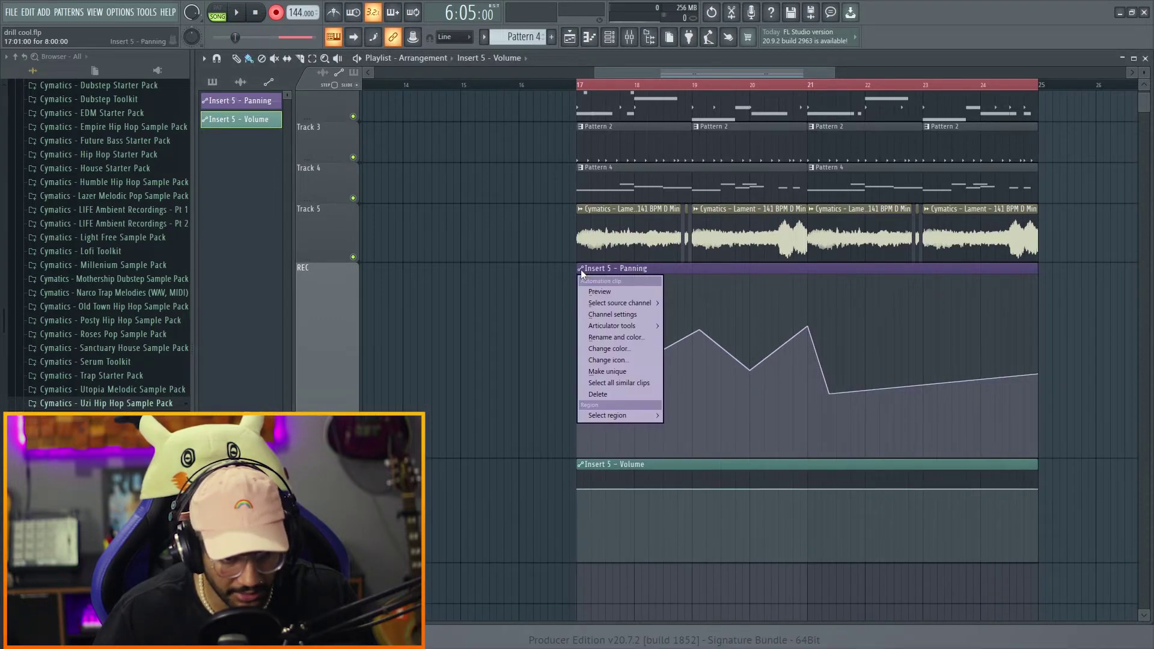
{"action": "left_click", "coordinate": [581, 270]}
{"action": "left_click", "coordinate": [581, 270]}
{"action": "left_click", "coordinate": [584, 268]}
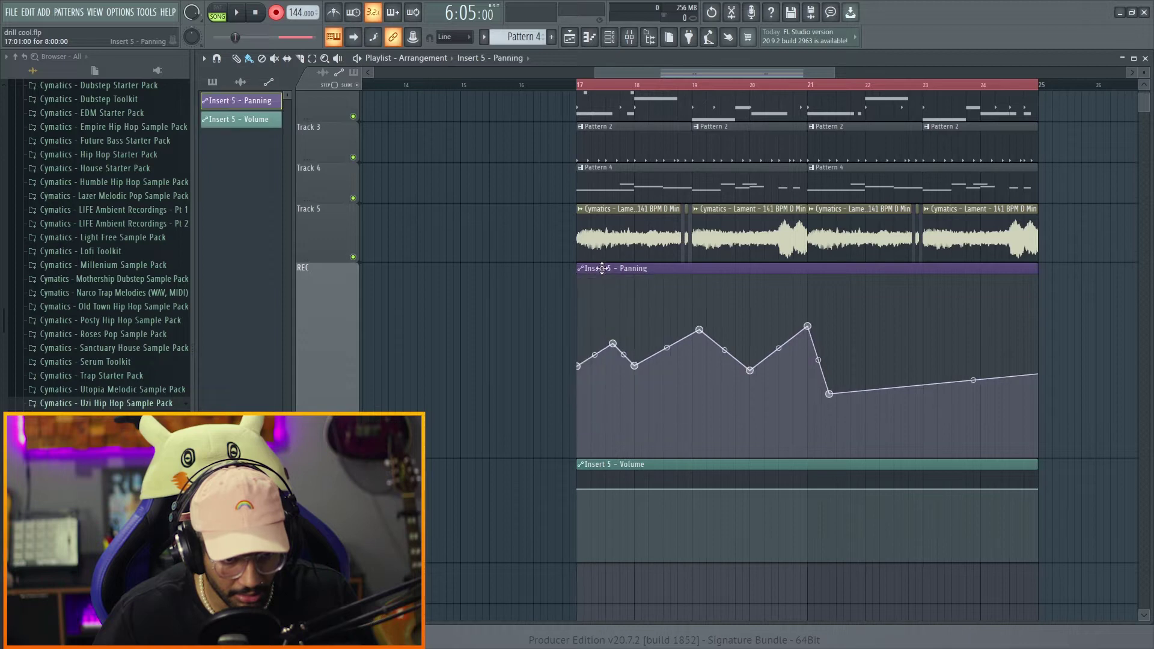
{"action": "double_click", "coordinate": [586, 268]}
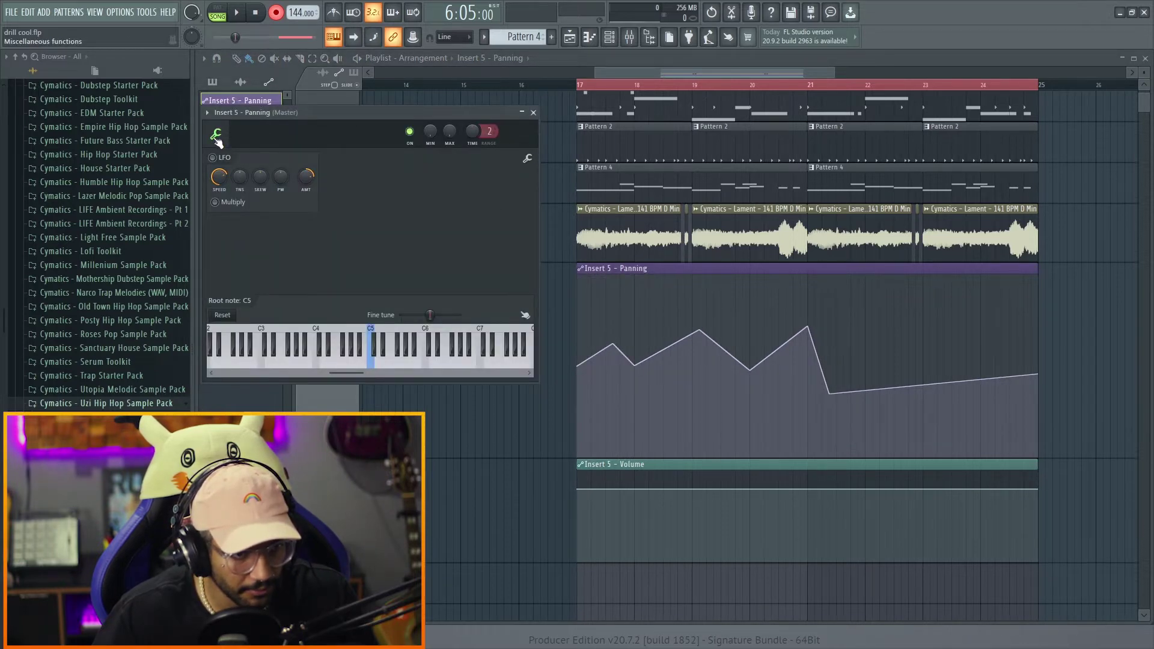
{"action": "left_click", "coordinate": [207, 113]}
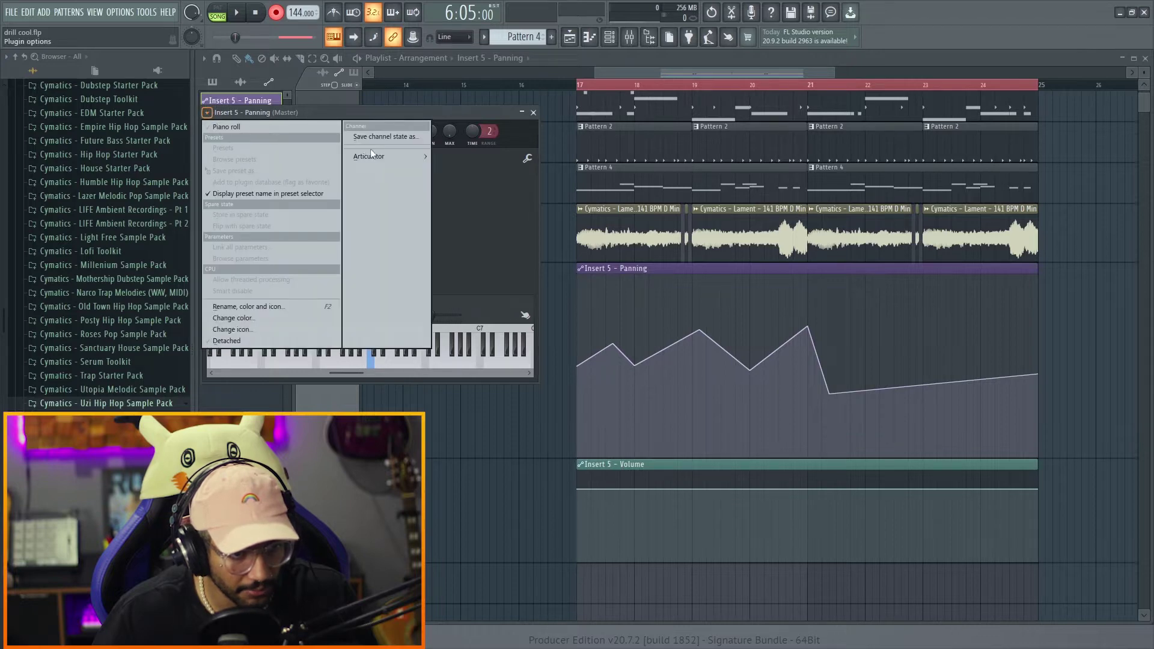
{"action": "mouse_move", "coordinate": [380, 157]}
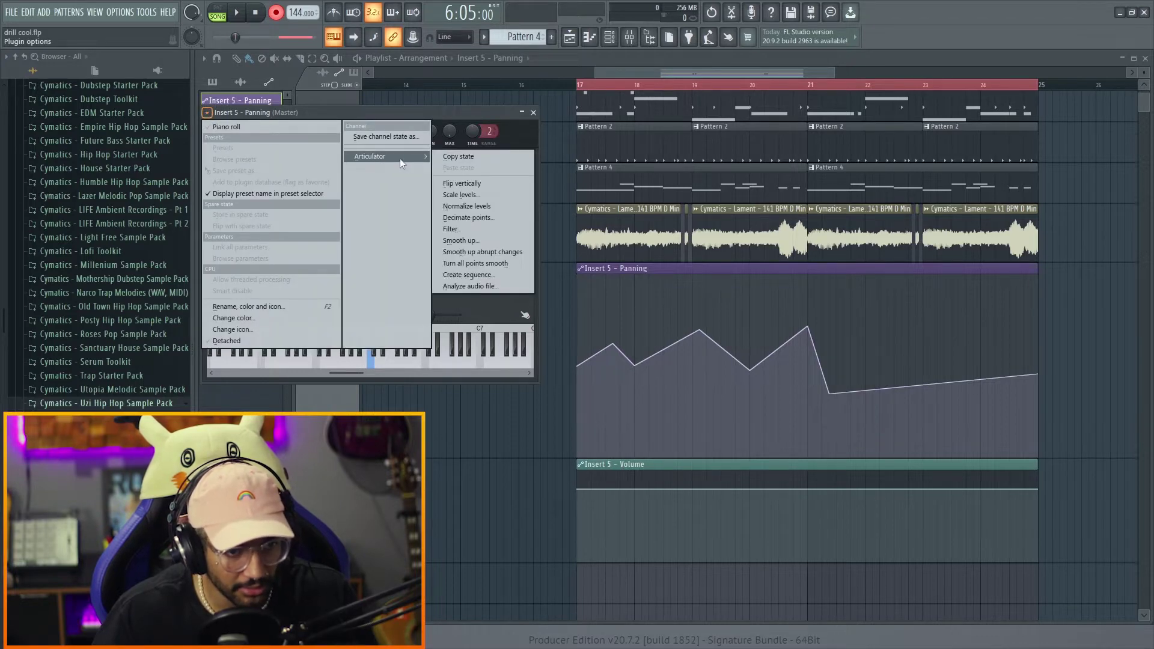
{"action": "left_click", "coordinate": [458, 157]}
Open the channel settings of the Insert 5 - Volume clip and paste the copied articulator state into it
{"action": "left_click", "coordinate": [596, 464]}
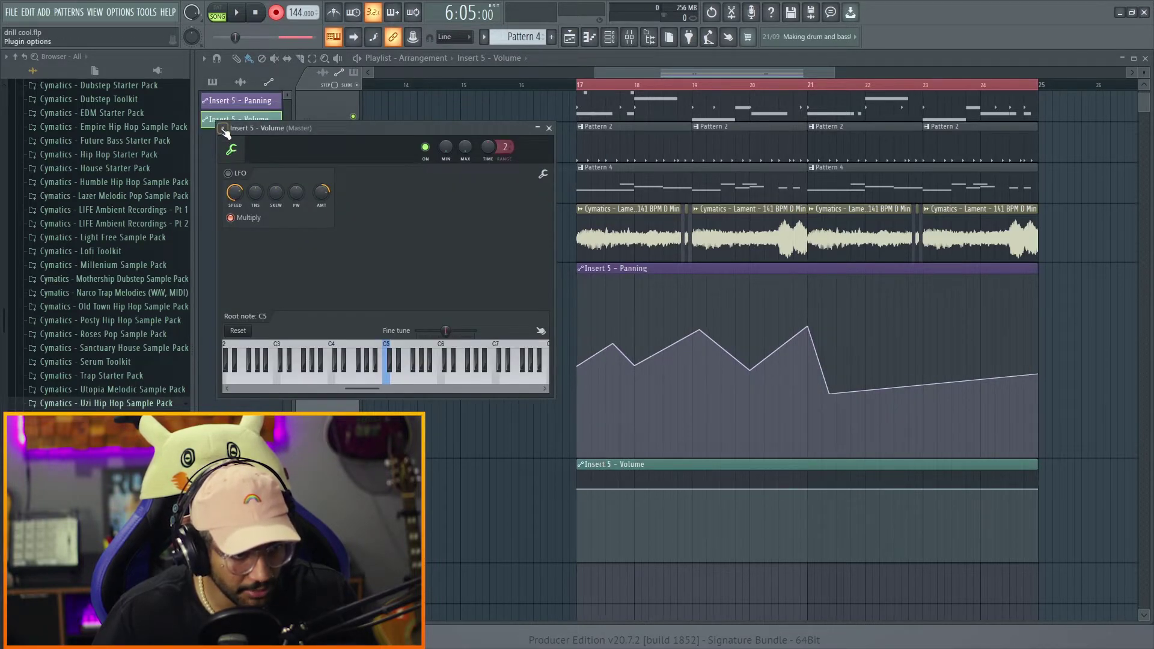
{"action": "left_click", "coordinate": [222, 128]}
{"action": "mouse_move", "coordinate": [394, 172]}
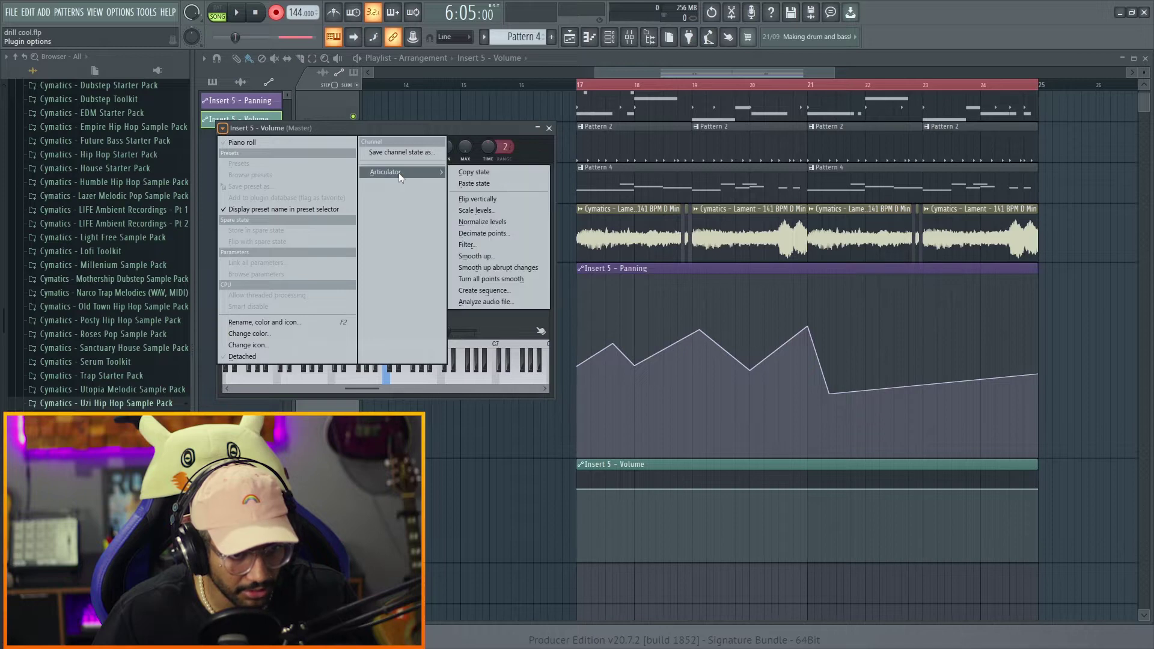
{"action": "left_click", "coordinate": [481, 185]}
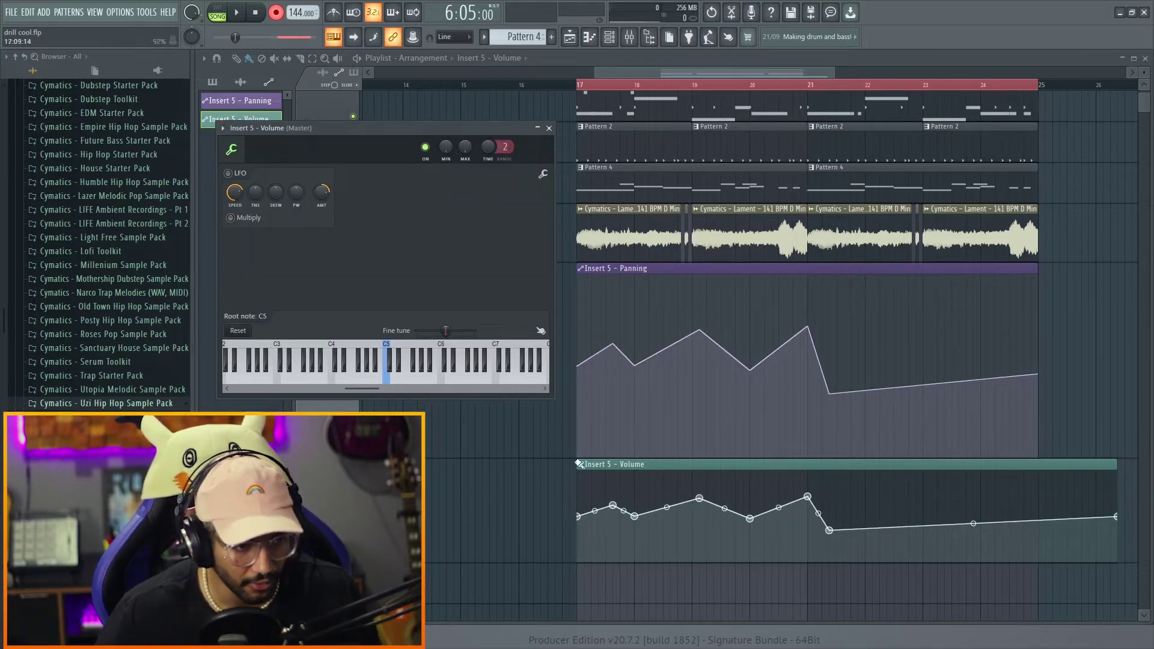
Turn on the LFO for the Insert 5 - Volume clip and adjust its speed and tension, ending on a triangle wave
{"action": "left_click_drag", "start_coordinate": [303, 170], "coordinate": [327, 191]}
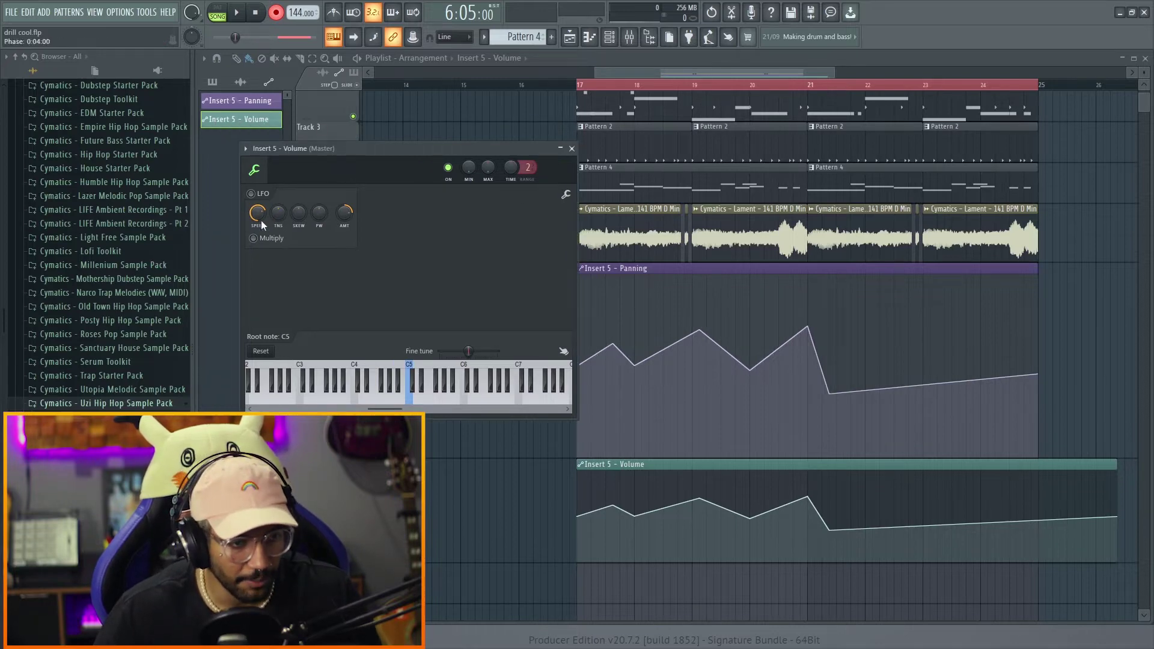
{"action": "left_click", "coordinate": [251, 194]}
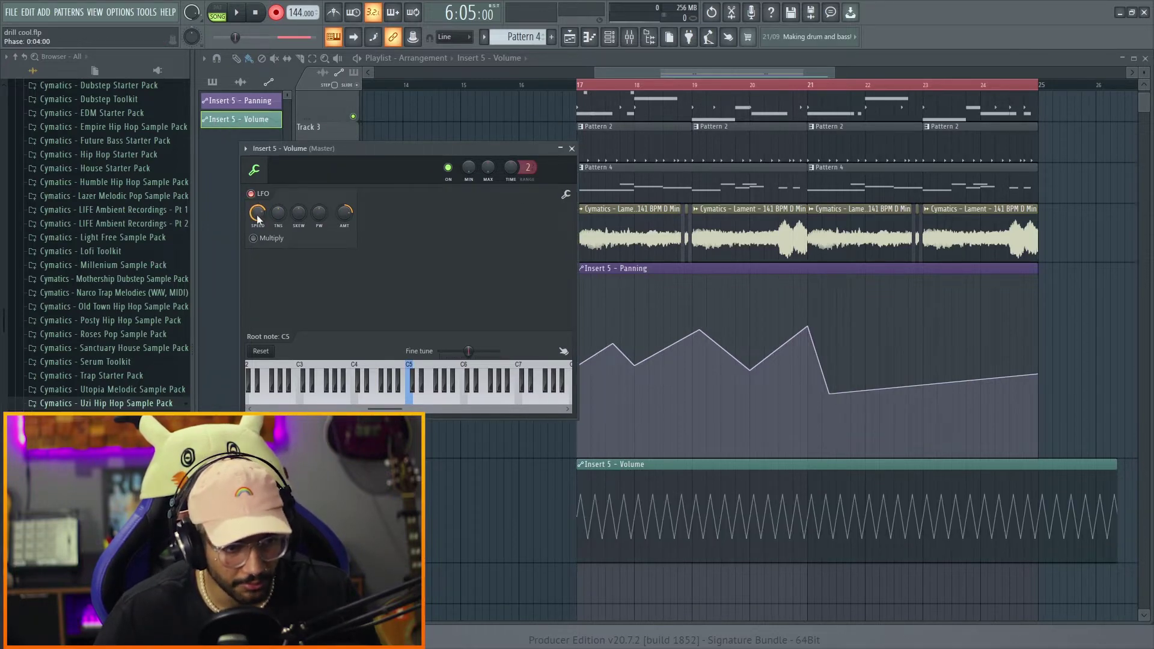
{"action": "left_click_drag", "start_coordinate": [258, 219], "coordinate": [258, 271]}
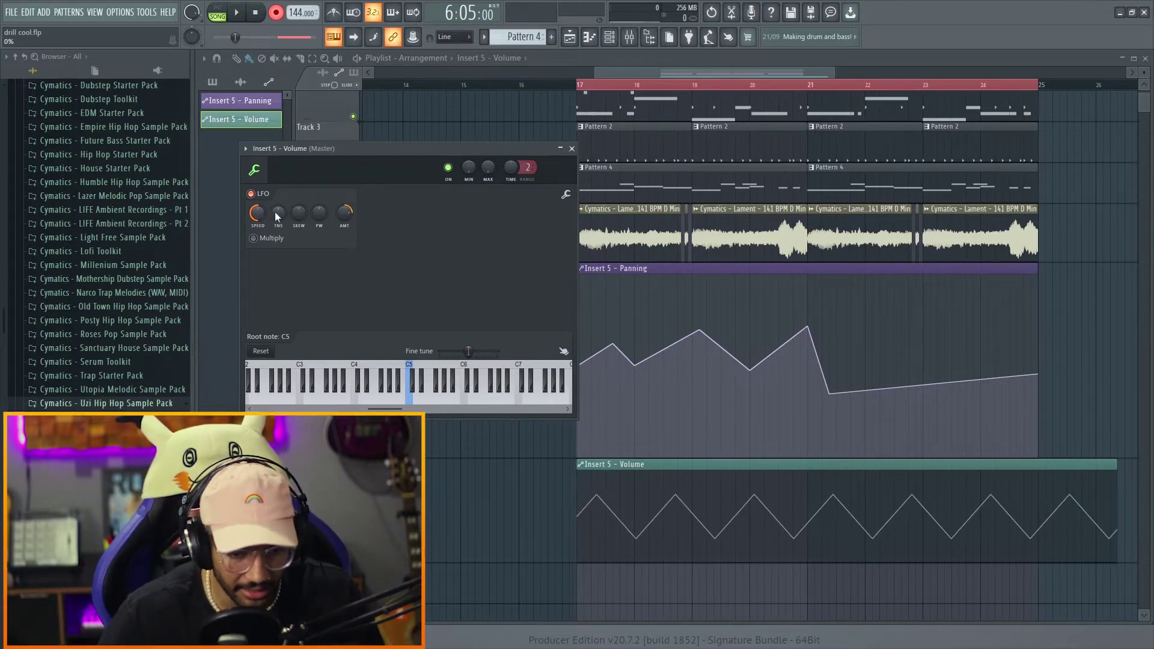
{"action": "left_click_drag", "start_coordinate": [277, 217], "coordinate": [277, 205]}
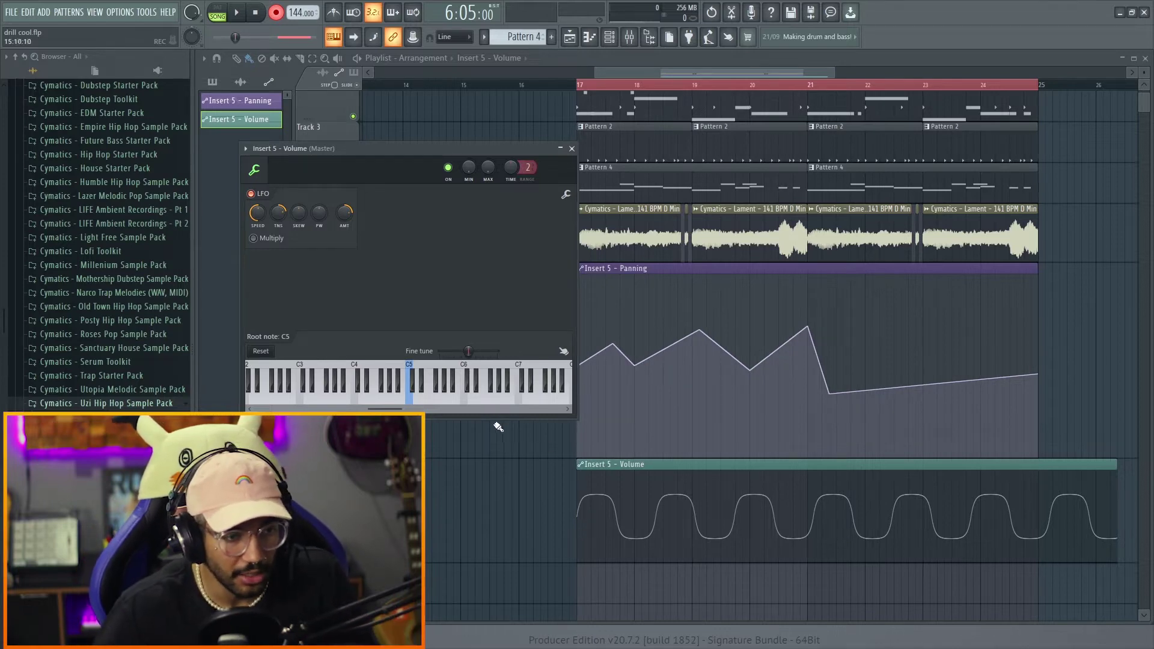
{"action": "mouse_move", "coordinate": [258, 212]}
{"action": "left_mouse_down"}
{"action": "mouse_move", "coordinate": [258, 200]}
{"action": "mouse_move", "coordinate": [277, 219]}
{"action": "mouse_move", "coordinate": [277, 241]}
{"action": "mouse_move", "coordinate": [278, 220]}
{"action": "left_mouse_up"}
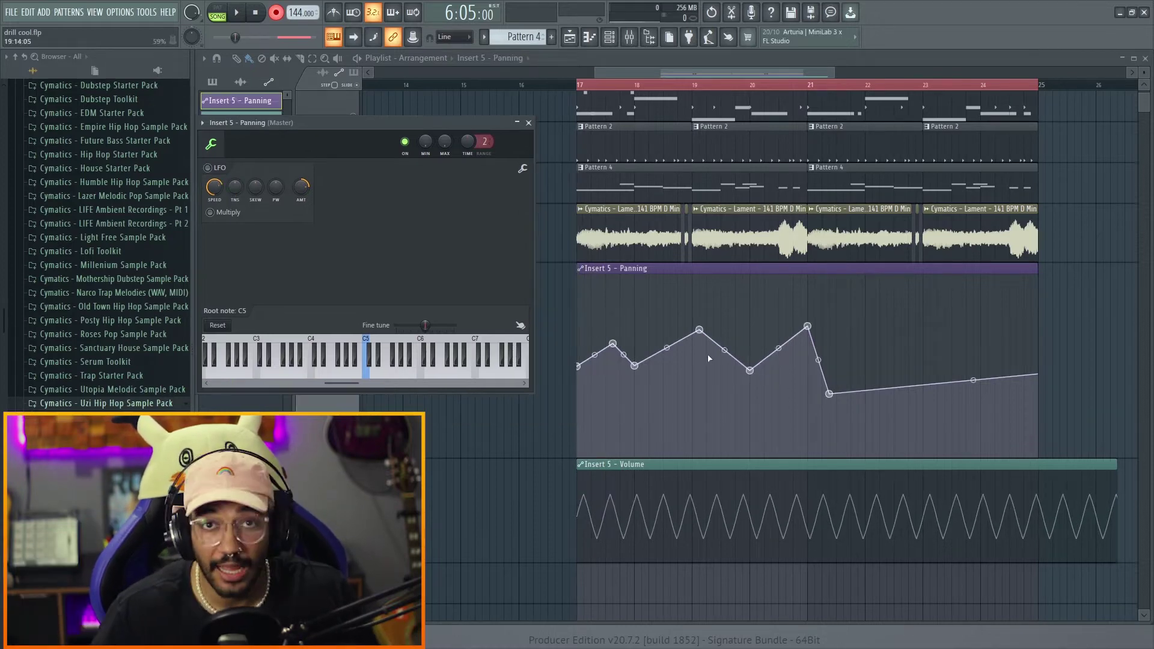
Try scaling the levels of the Insert 5 - Panning clip with the Multiply control in Level scaling
{"action": "left_click", "coordinate": [522, 170]}
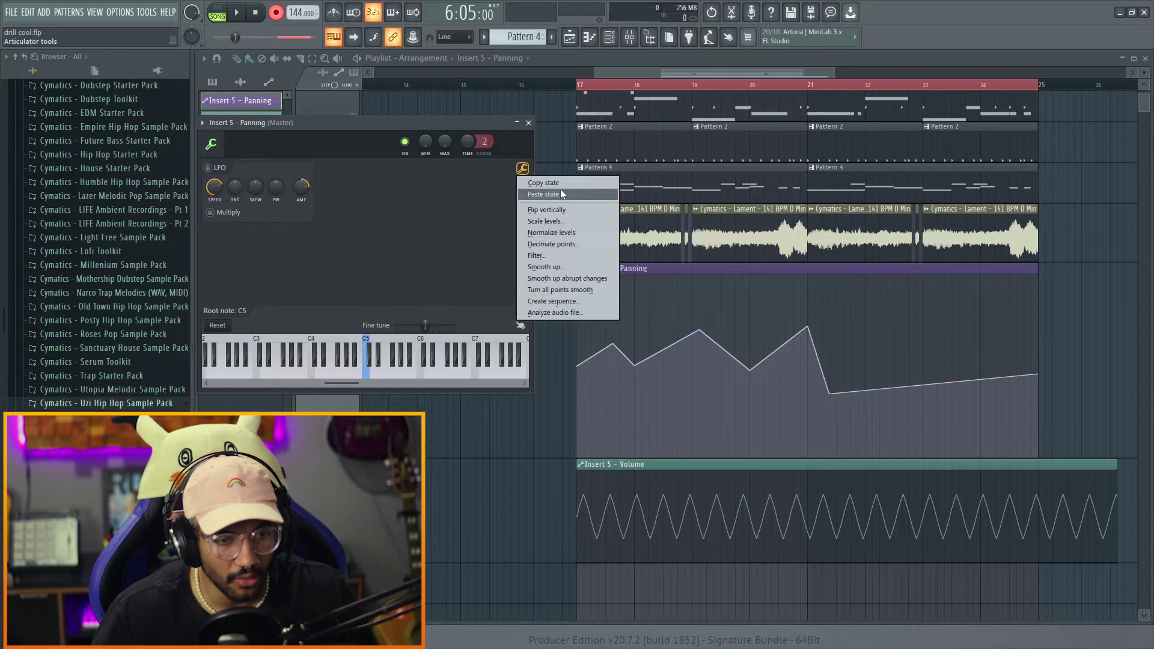
{"action": "left_click", "coordinate": [545, 222]}
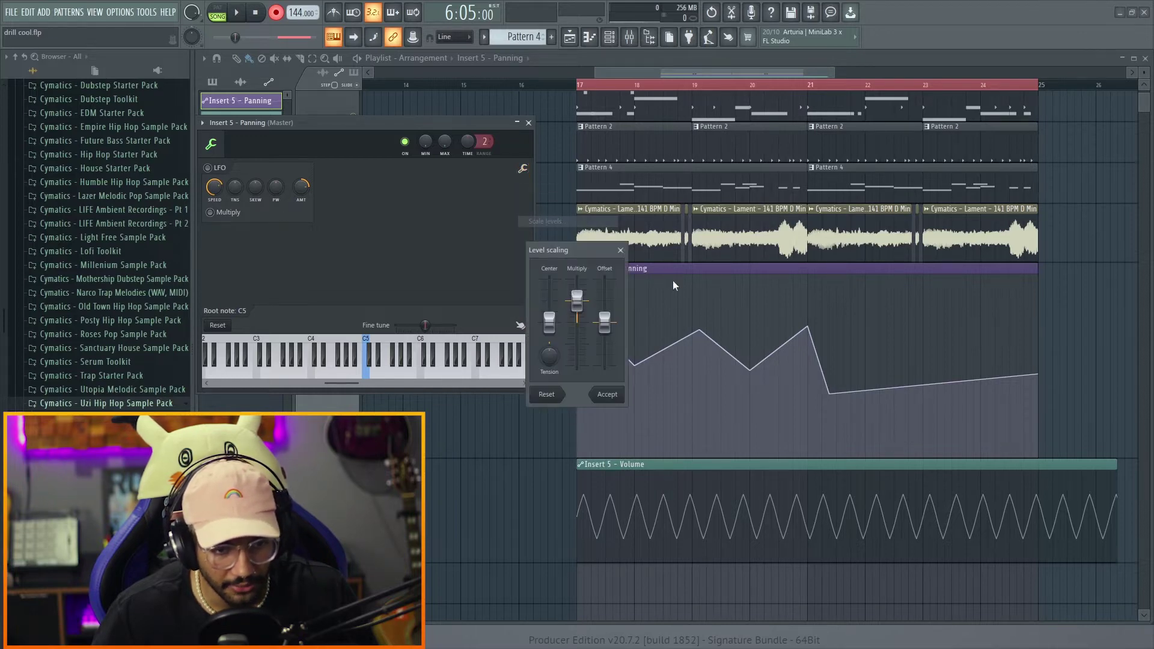
{"action": "left_click_drag", "start_coordinate": [576, 299], "coordinate": [576, 299]}
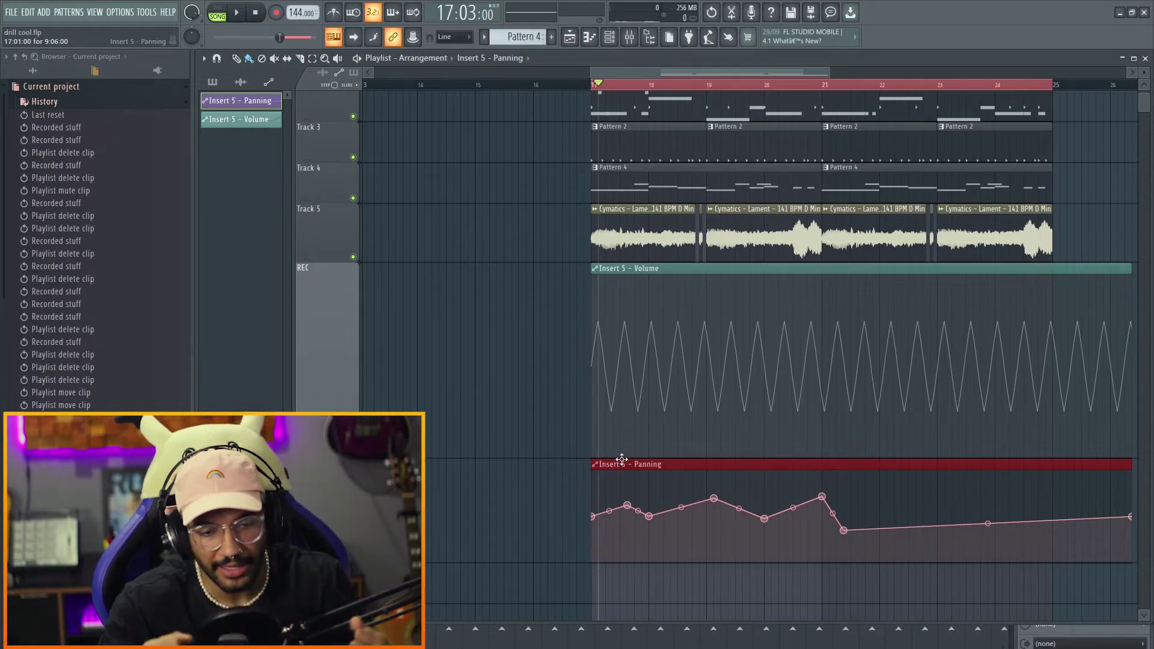
Shift the mixer clear of the automation clips and delete the Insert 5 - Volume clip from the playlist
{"action": "left_click", "coordinate": [629, 38]}
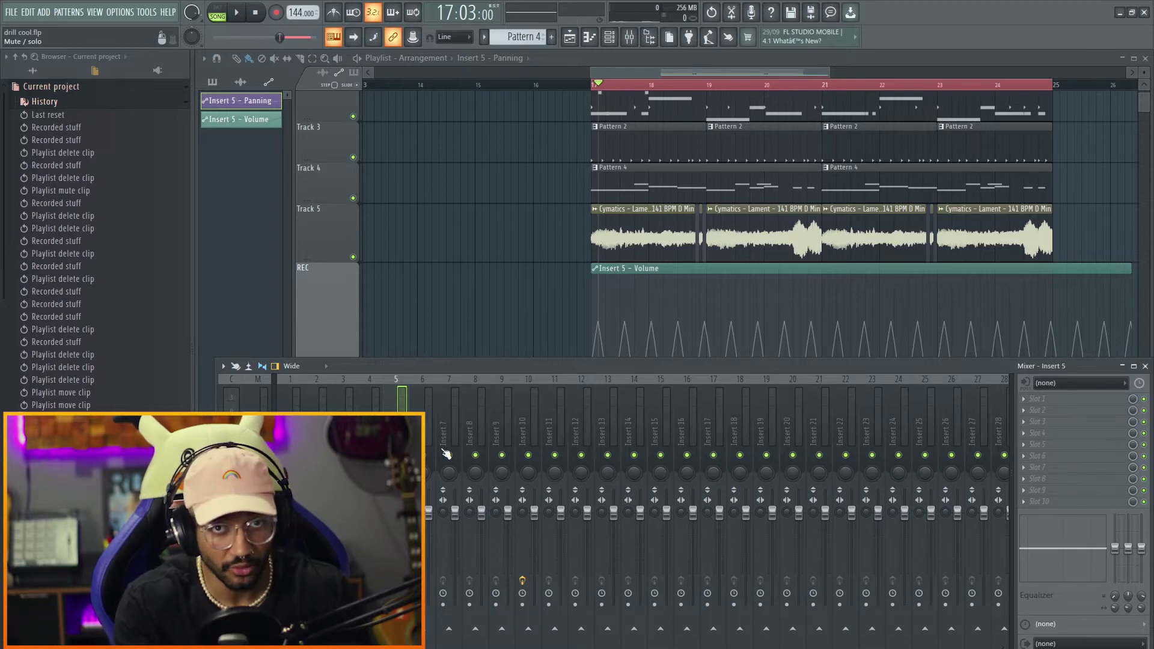
{"action": "left_click_drag", "start_coordinate": [582, 368], "coordinate": [602, 517]}
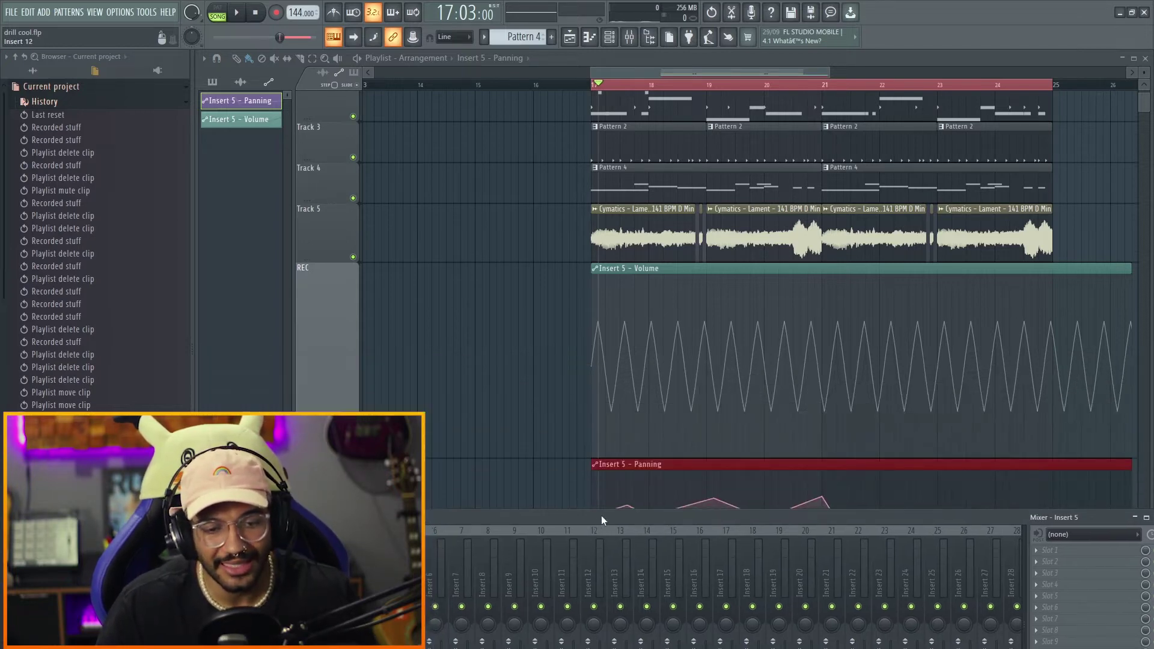
{"action": "right_click", "coordinate": [663, 268]}
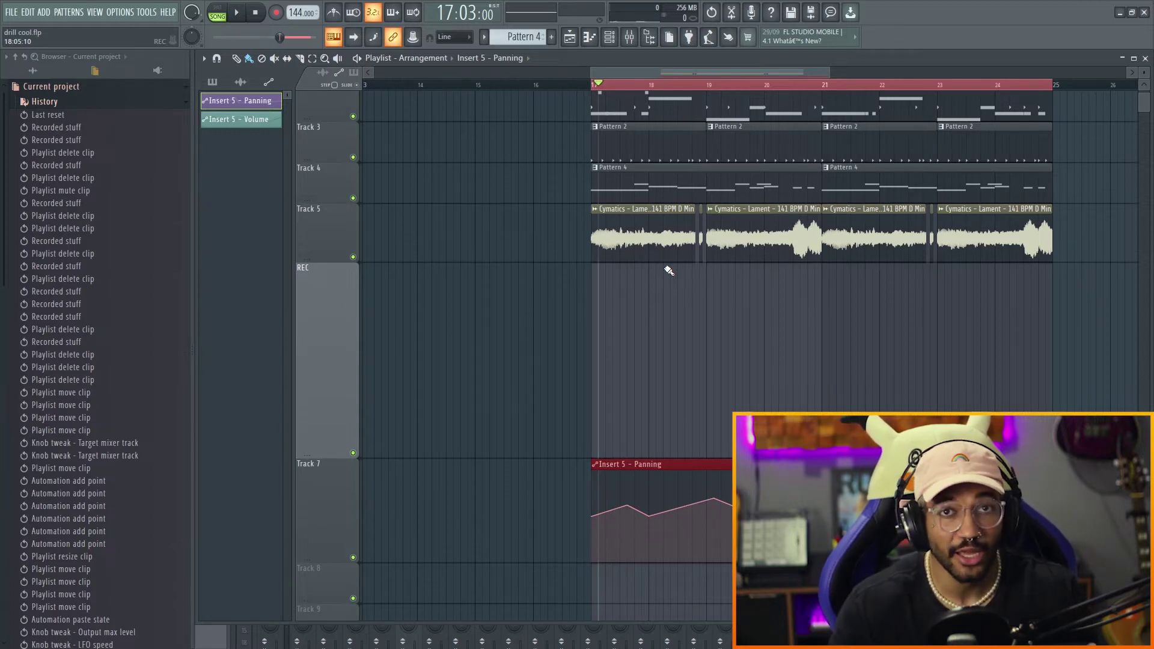
Undo the deletion of the Insert 5 - Volume clip and play the song while watching the Insert 5 mixer controls
{"action": "key", "text": "ctrl+z"}
{"action": "left_click", "coordinate": [632, 40]}
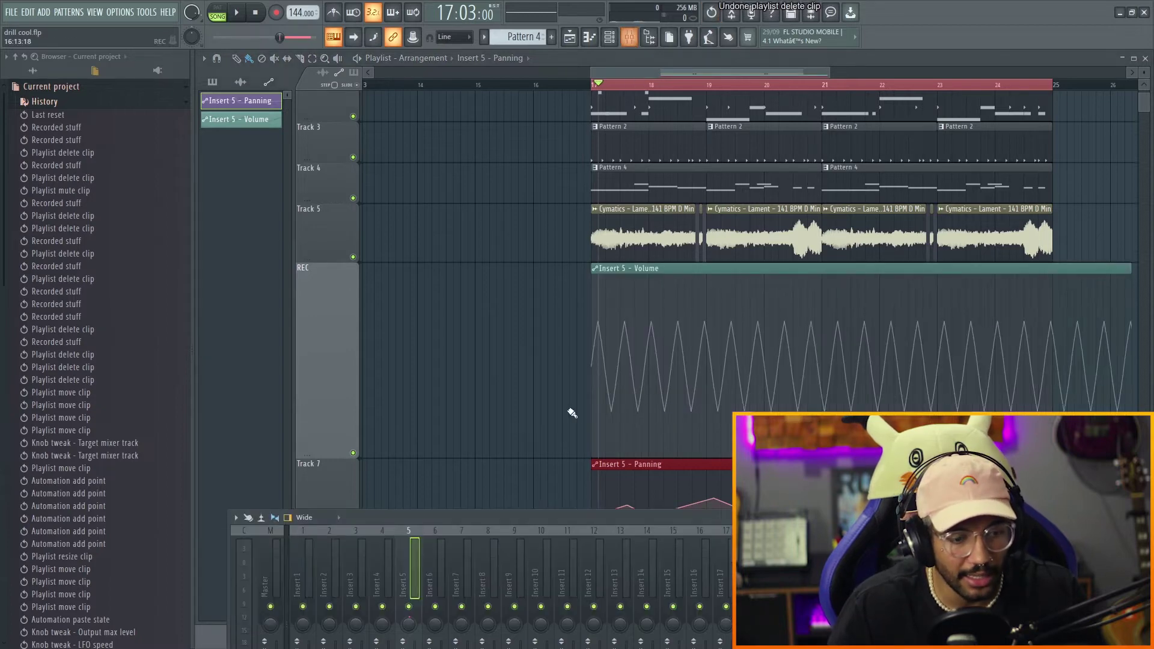
{"action": "left_click_drag", "start_coordinate": [541, 518], "coordinate": [544, 272]}
{"action": "key", "text": "space"}
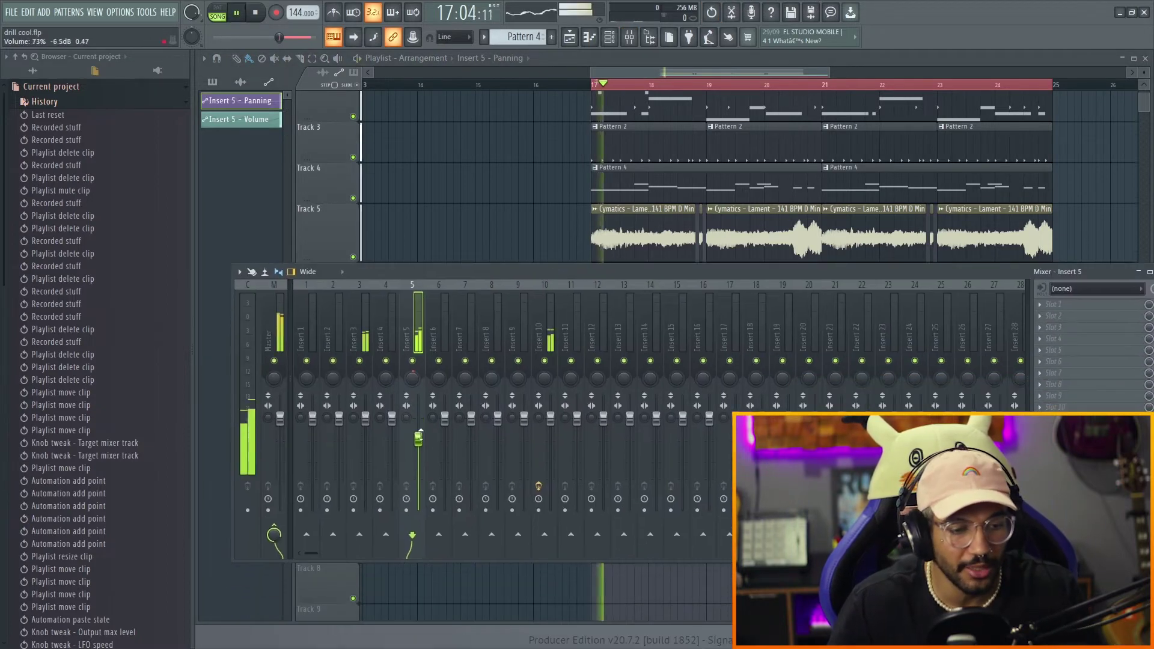
{"action": "key", "text": "space"}
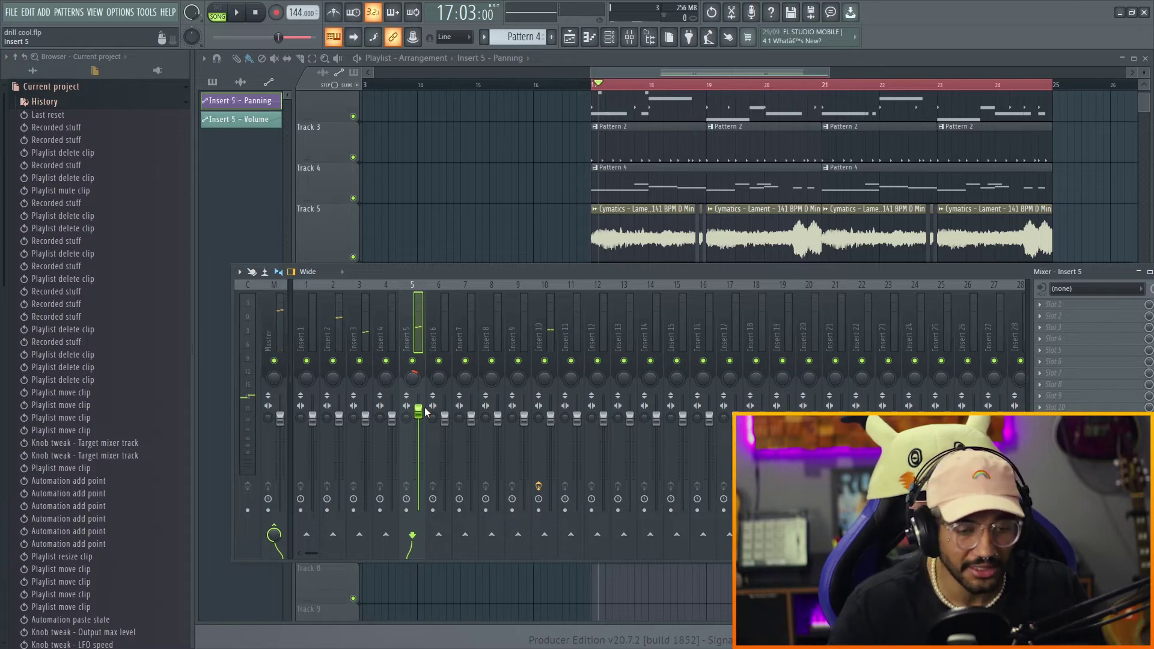
{"action": "left_click_drag", "start_coordinate": [596, 268], "coordinate": [587, 390]}
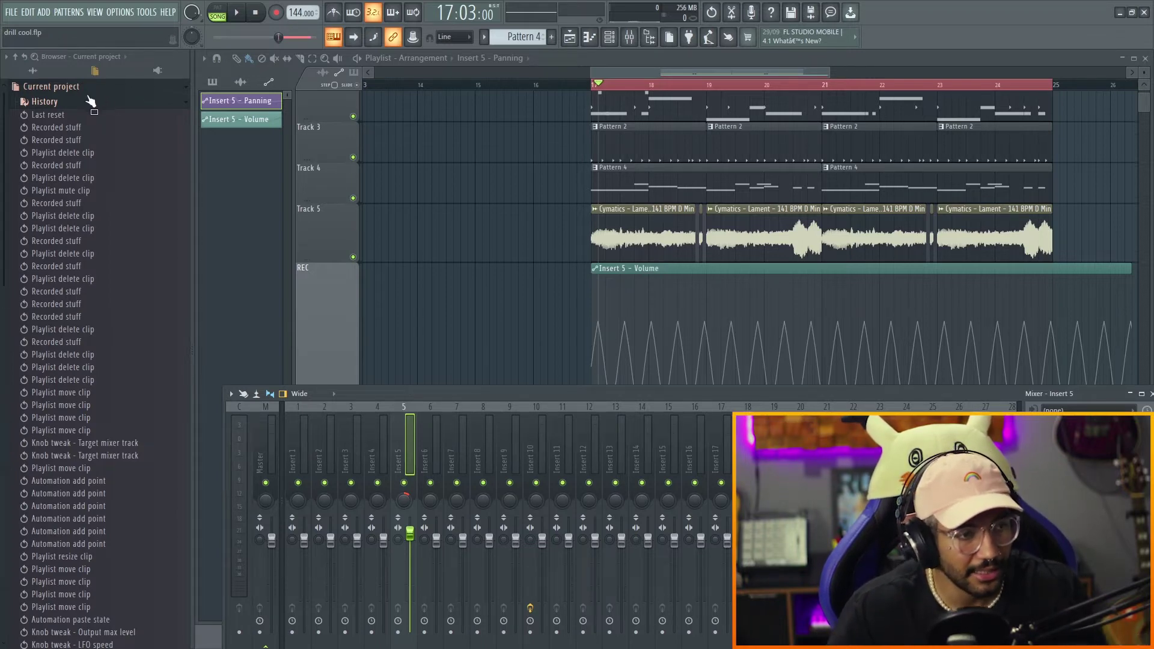
Delete the Insert 5 - Volume and Insert 5 - Panning events from the Initialized controls under the current project's Patterns
{"action": "left_click", "coordinate": [51, 87]}
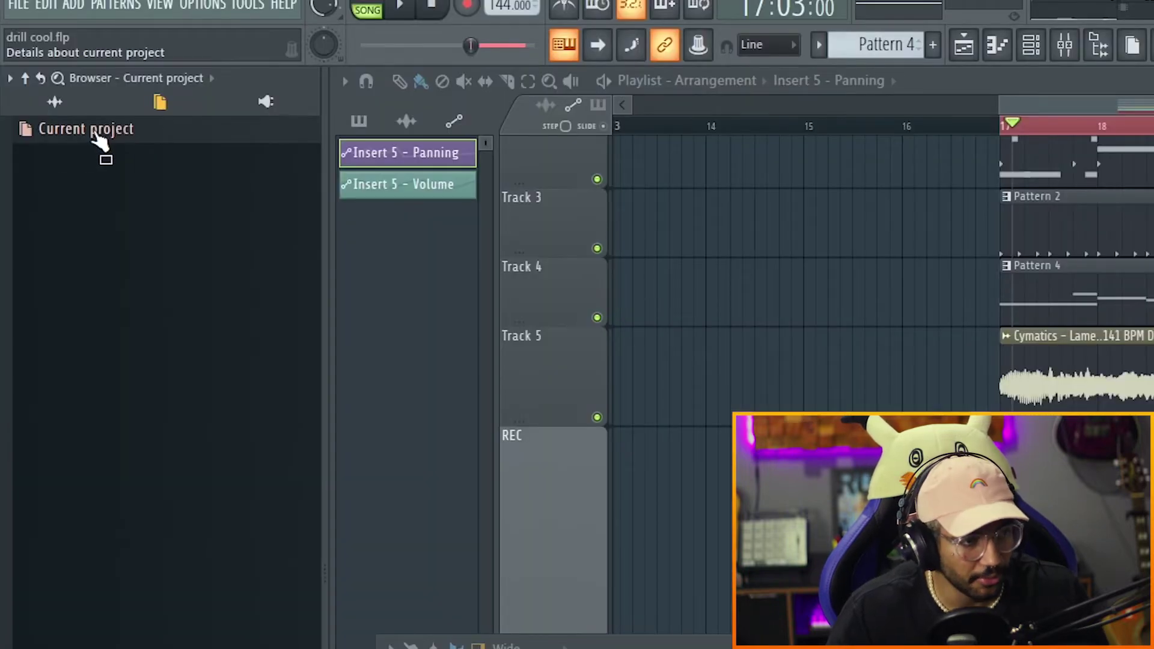
{"action": "left_click", "coordinate": [54, 88]}
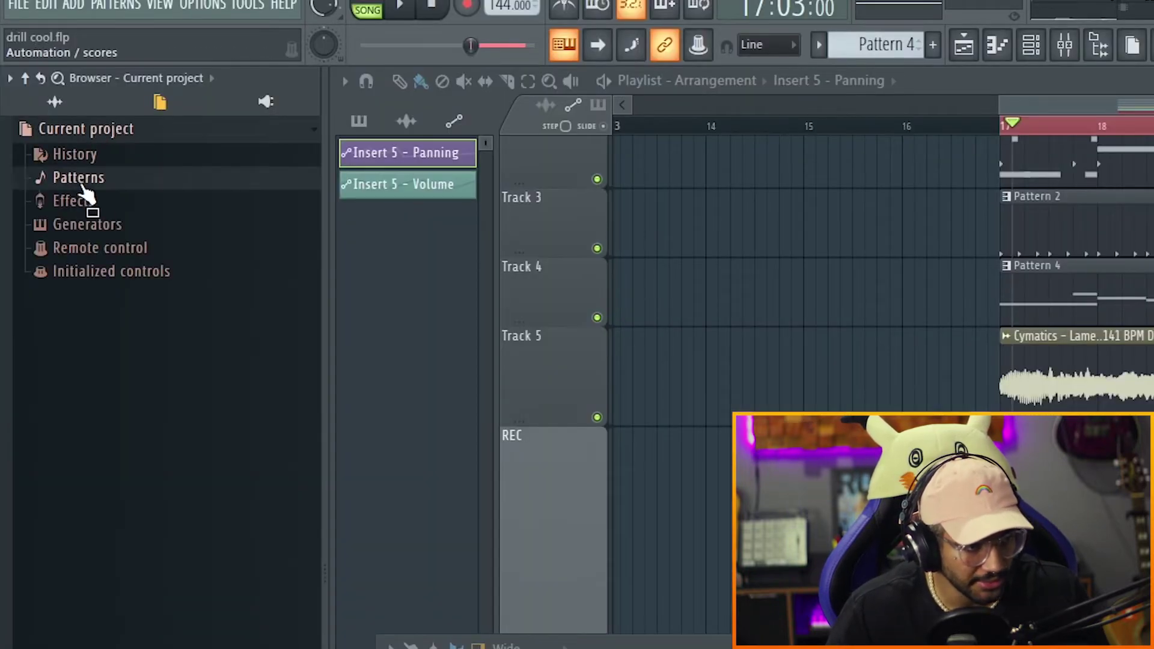
{"action": "left_click", "coordinate": [75, 179]}
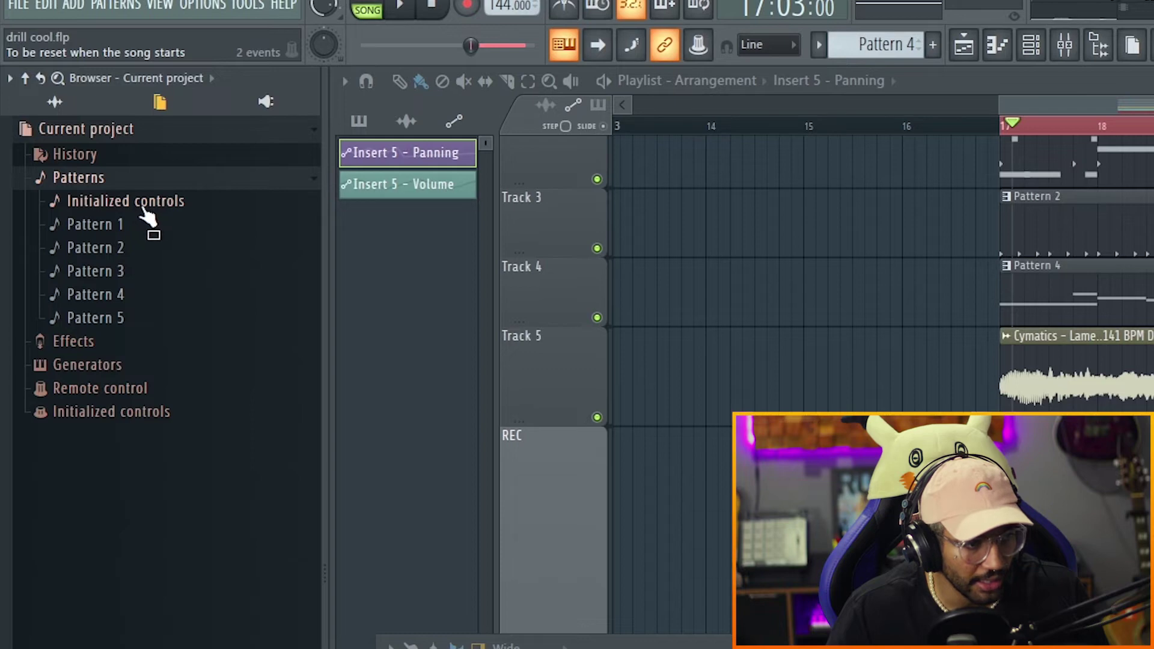
{"action": "left_click", "coordinate": [114, 203]}
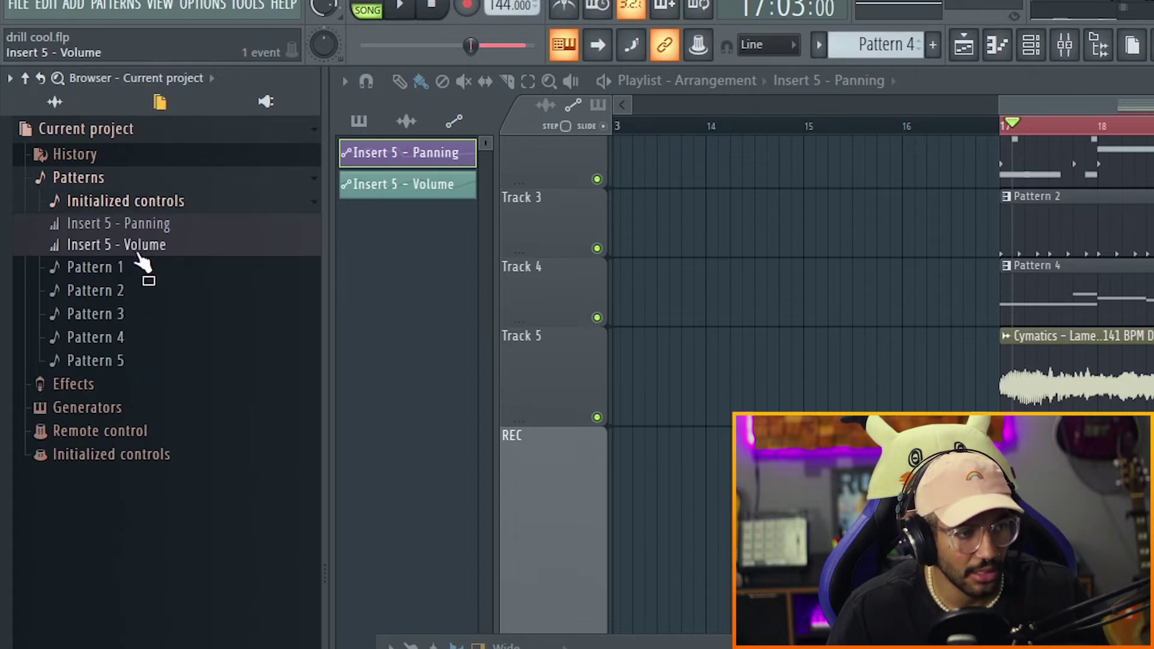
{"action": "right_click", "coordinate": [100, 242]}
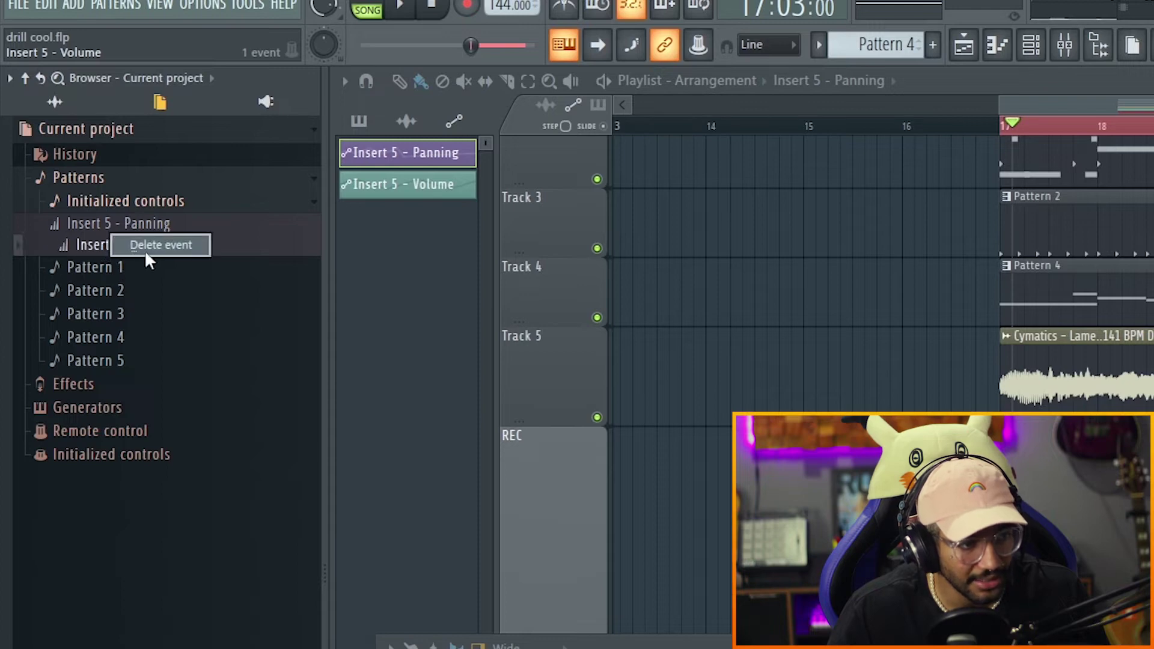
{"action": "left_click", "coordinate": [144, 249]}
{"action": "right_click", "coordinate": [101, 229]}
{"action": "left_click", "coordinate": [142, 225]}
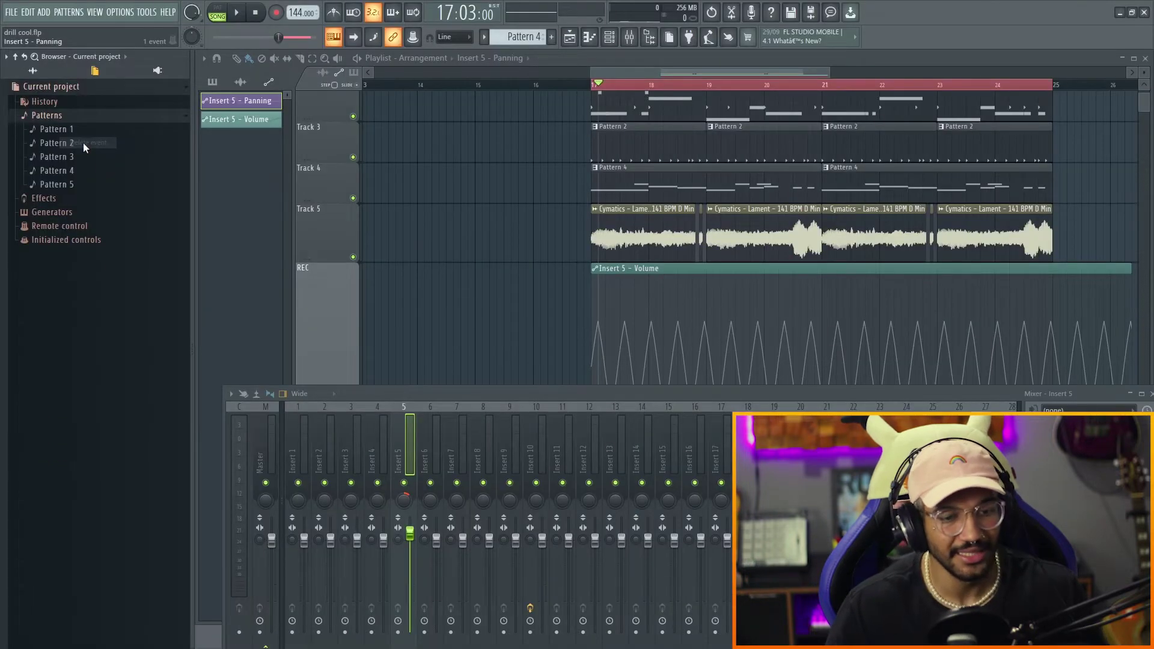
Delete the Insert 5 - Volume and Panning clips from the playlist and play from bar 17 while checking the mixer
{"action": "left_click", "coordinate": [593, 86]}
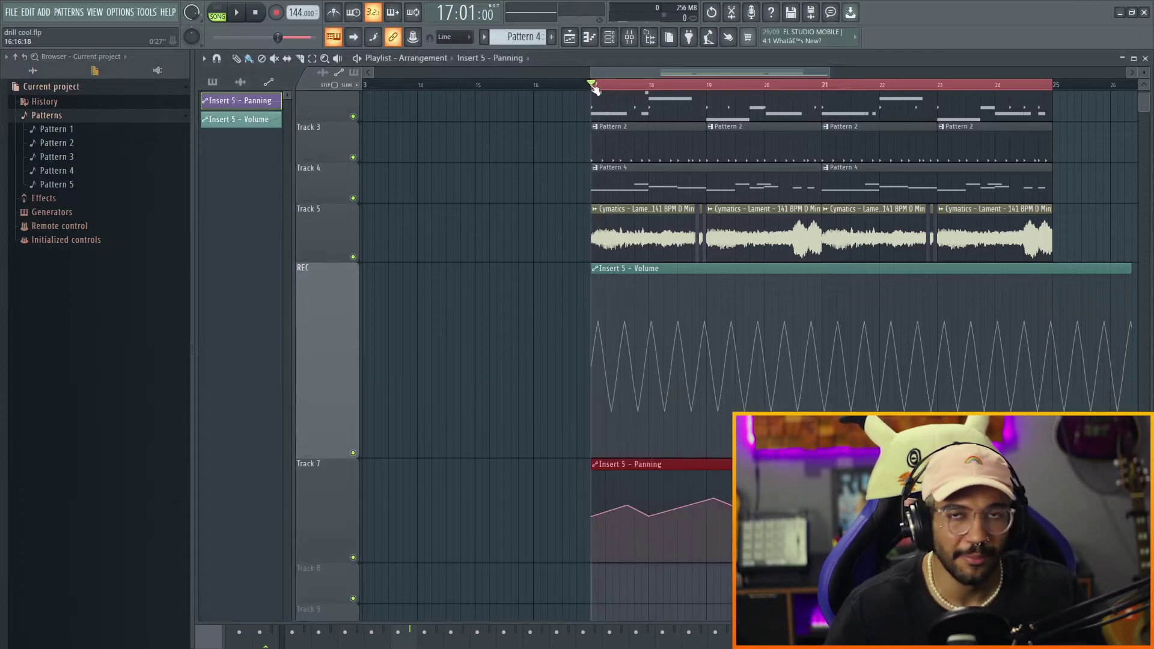
{"action": "left_click", "coordinate": [629, 38]}
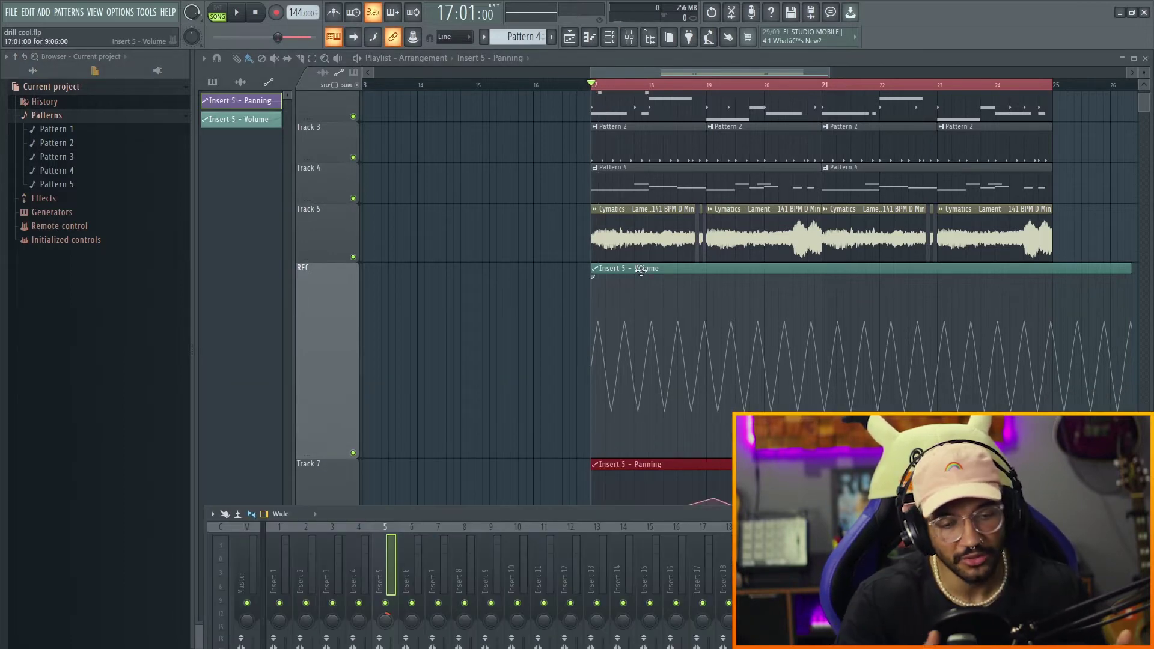
{"action": "right_click", "coordinate": [641, 270]}
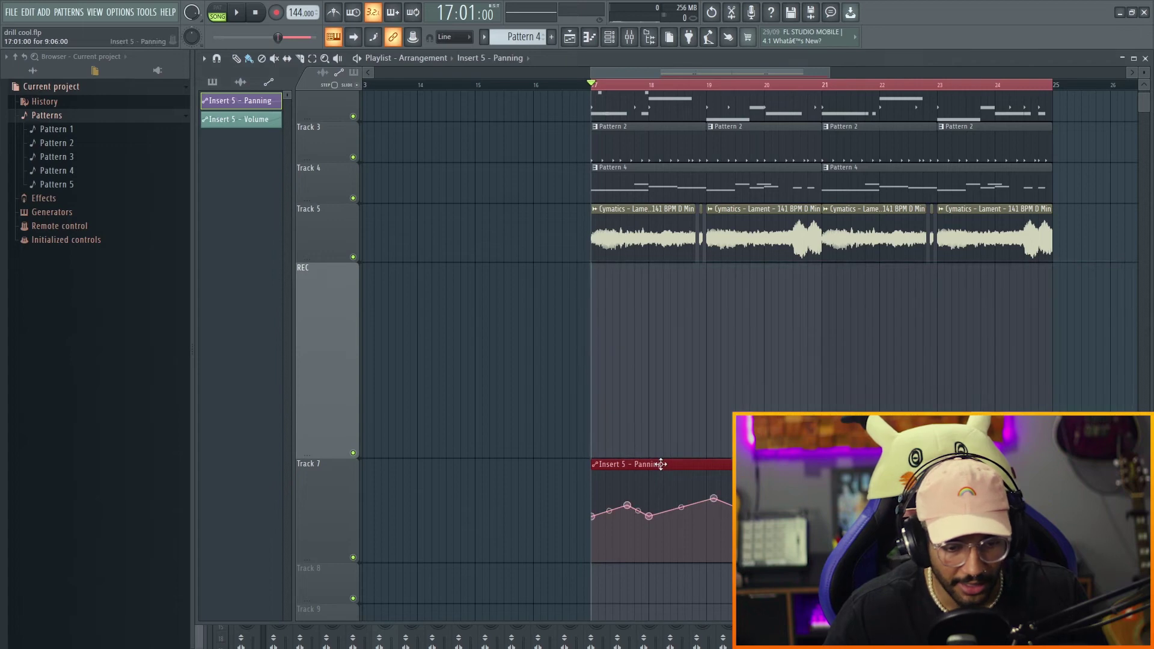
{"action": "right_click", "coordinate": [662, 464]}
{"action": "left_click", "coordinate": [637, 40]}
{"action": "key", "text": "space"}
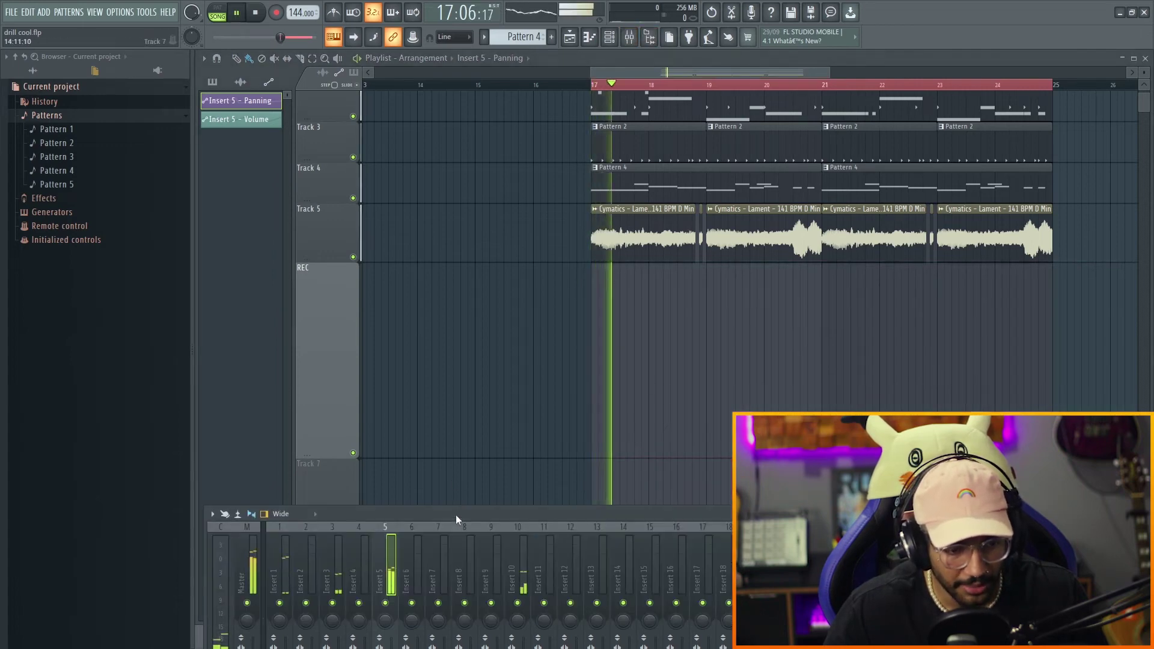
{"action": "left_click_drag", "start_coordinate": [455, 514], "coordinate": [456, 334]}
{"action": "key", "text": "space"}
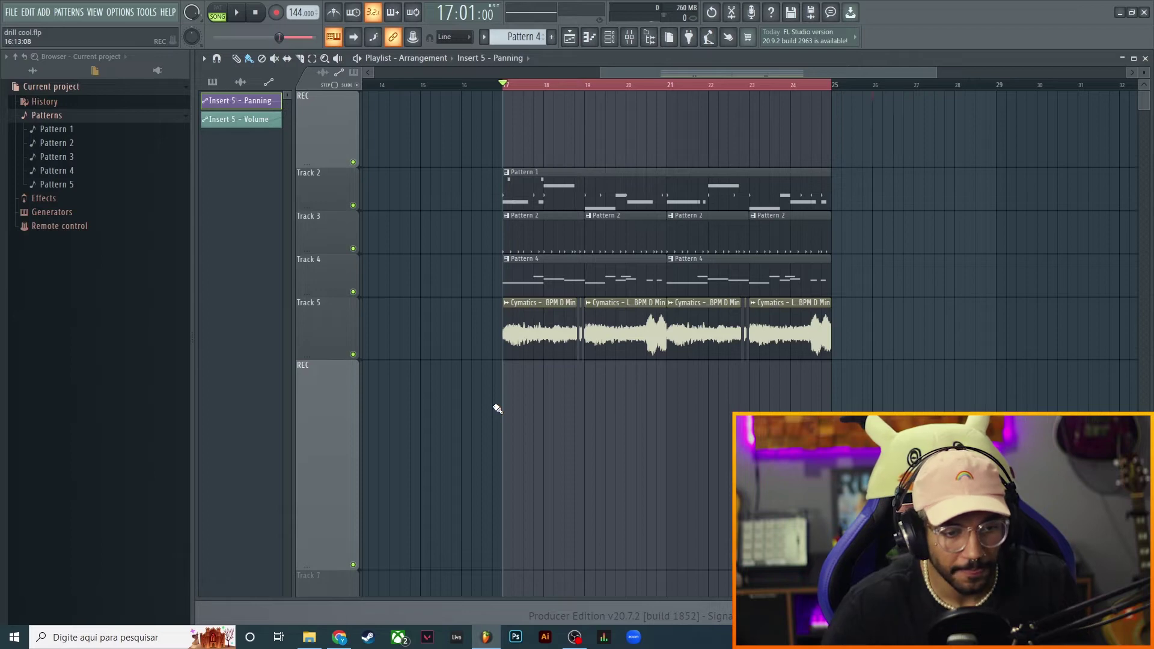
Reduce the lower REC track's height and record the start of the song from bar 17 into Edison on the master
{"action": "left_click_drag", "start_coordinate": [319, 564], "coordinate": [319, 409]}
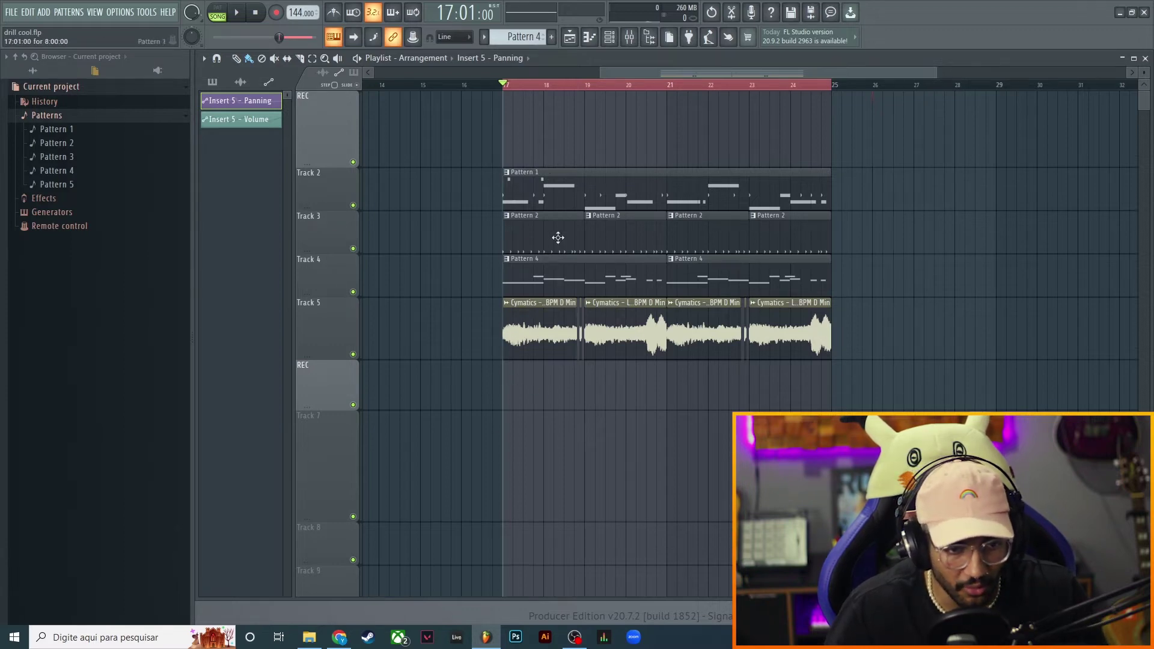
{"action": "left_click", "coordinate": [756, 13]}
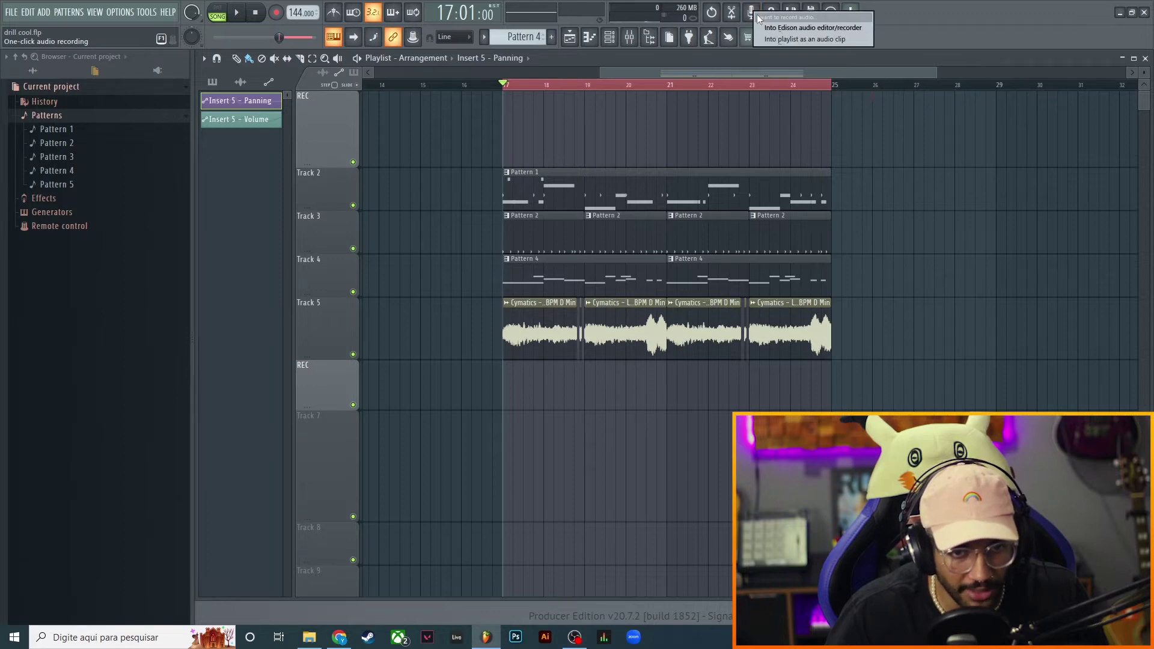
{"action": "left_click", "coordinate": [805, 29]}
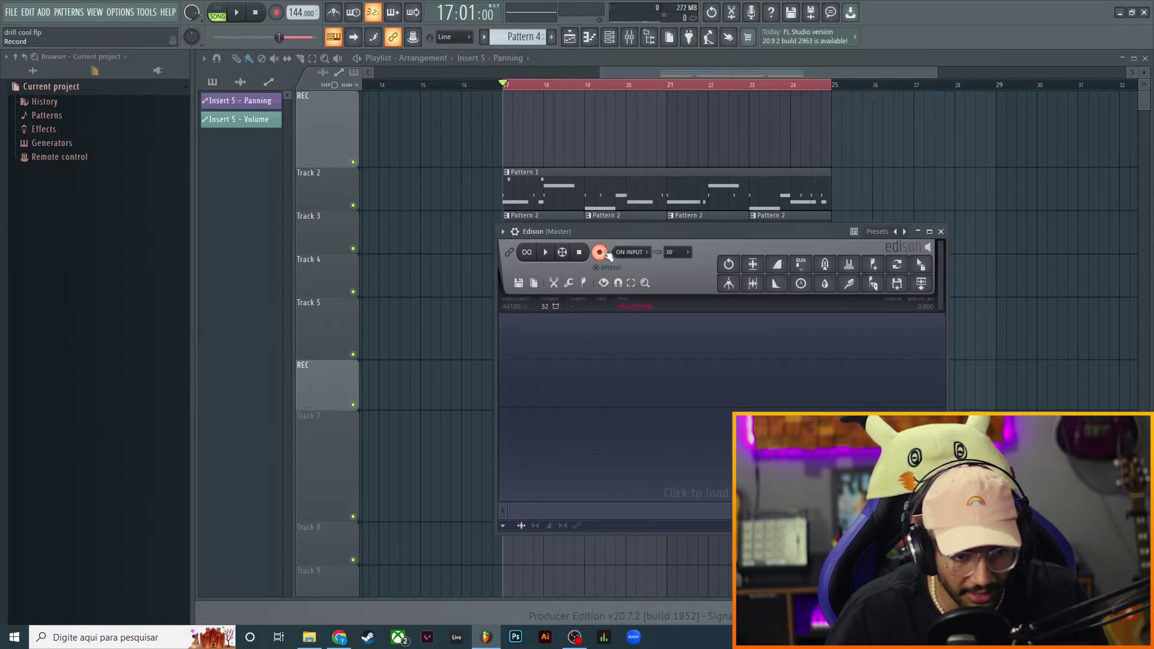
{"action": "left_click_drag", "start_coordinate": [630, 230], "coordinate": [809, 210]}
{"action": "left_click", "coordinate": [780, 231]}
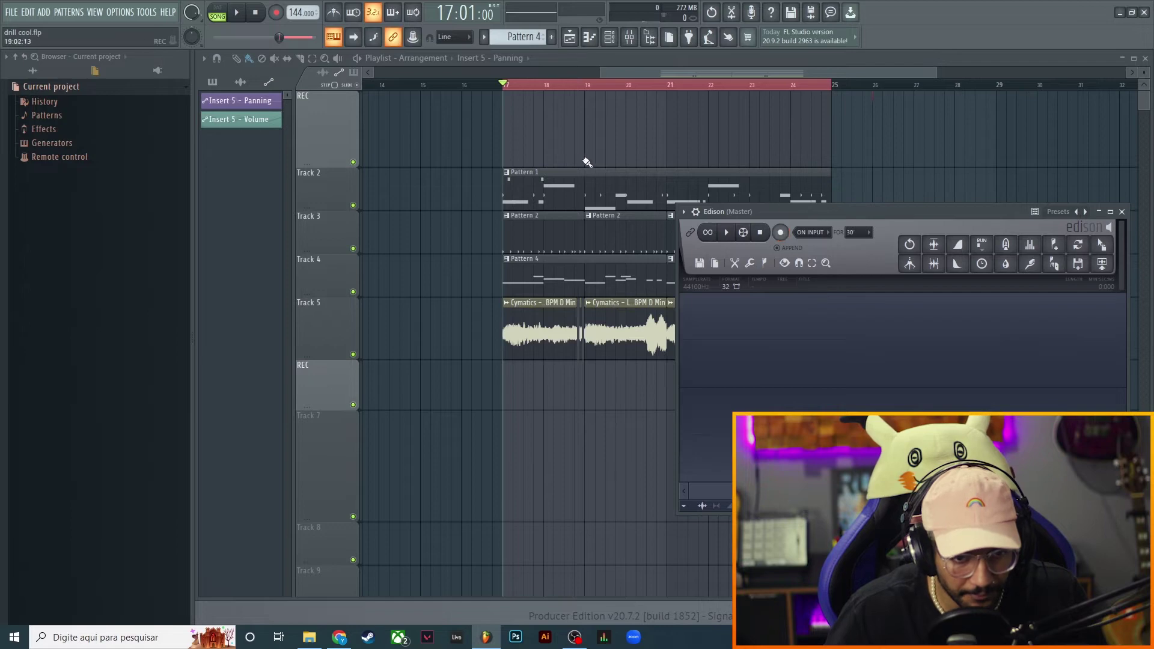
{"action": "left_click", "coordinate": [238, 13]}
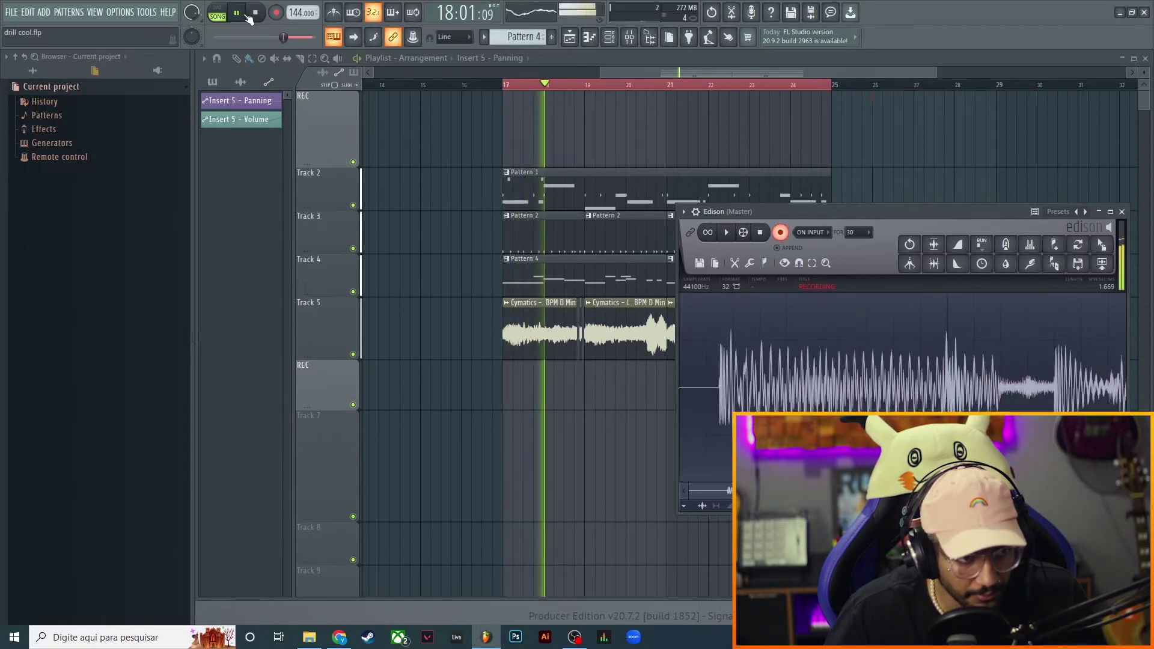
{"action": "key", "text": "space"}
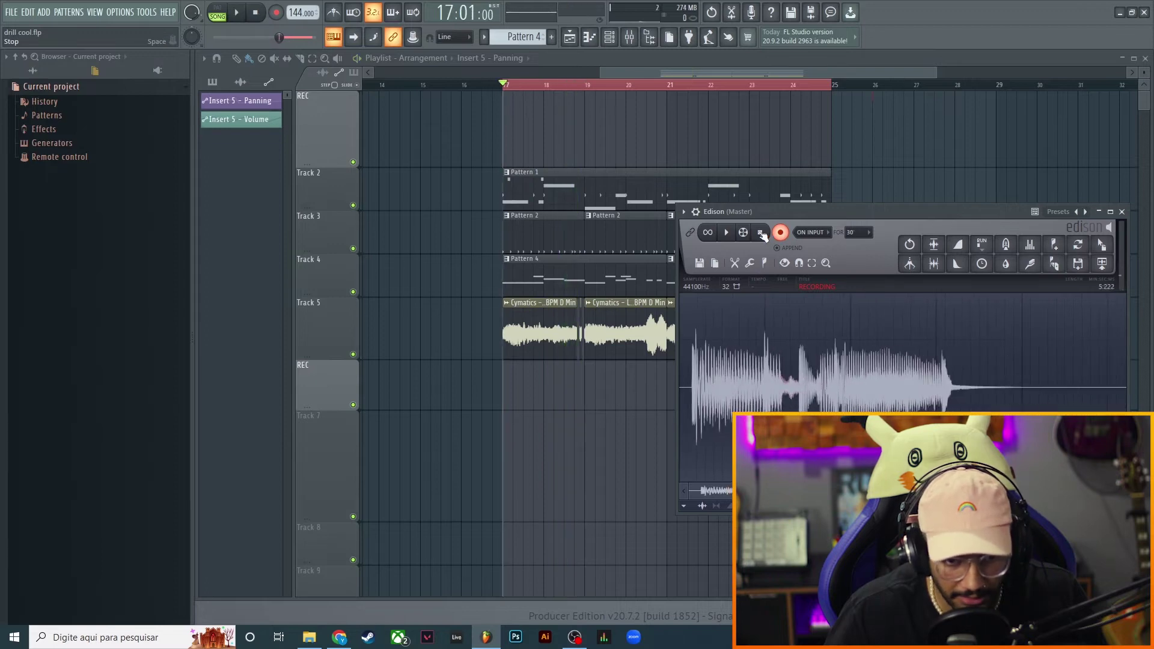
{"action": "left_click", "coordinate": [760, 233]}
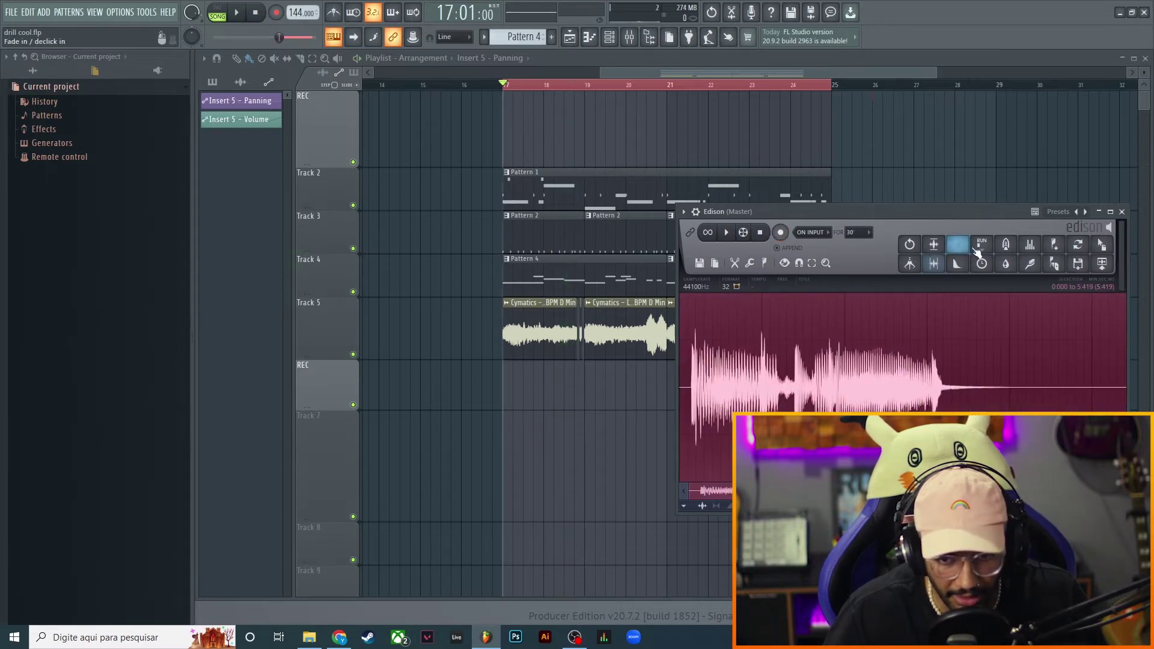
Place the Edison recording on the lower REC track at bar 17, audition it soloed and adjust its start
{"action": "left_click_drag", "start_coordinate": [1103, 246], "coordinate": [528, 366]}
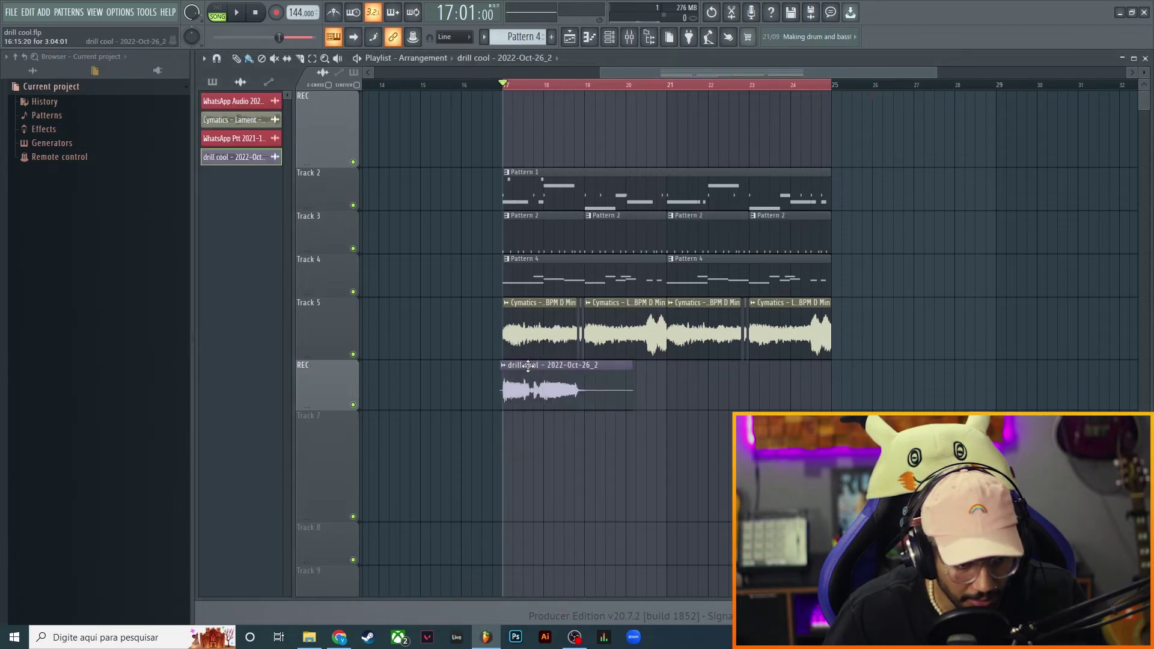
{"action": "right_click", "coordinate": [355, 404]}
{"action": "key", "text": "space"}
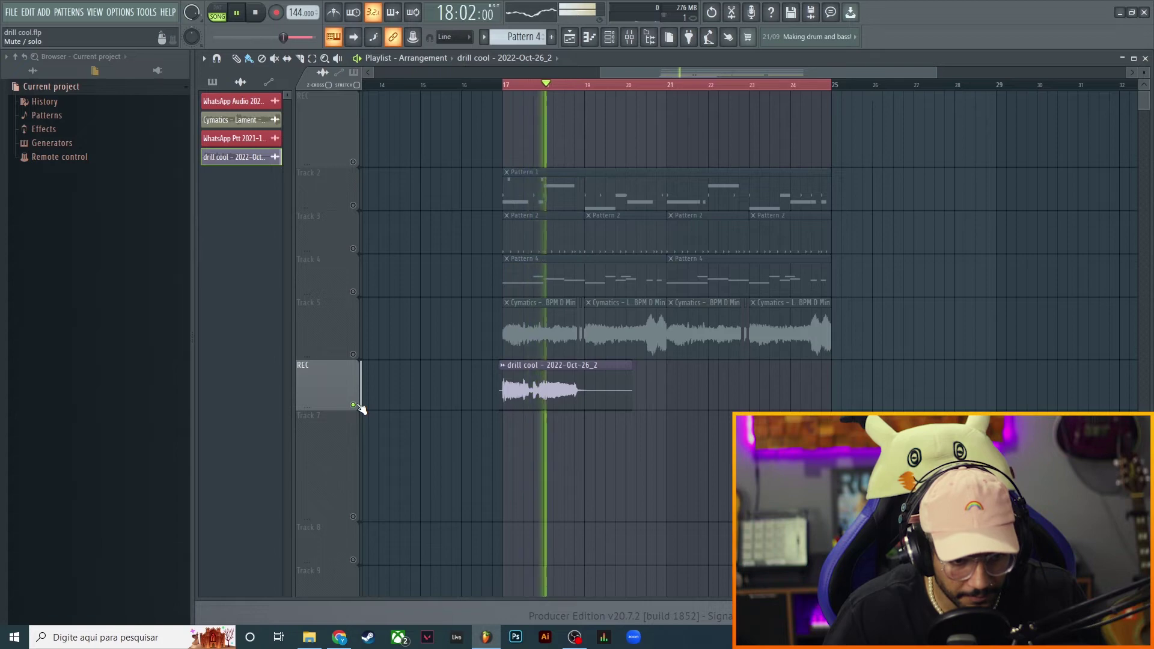
{"action": "key", "text": "space"}
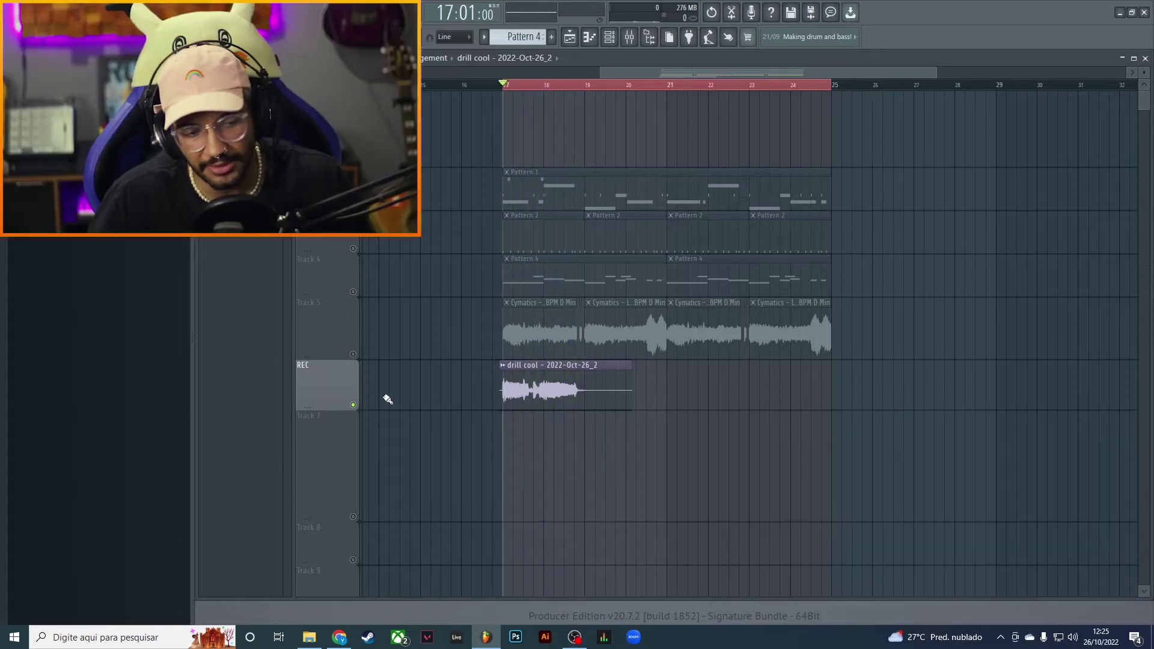
{"action": "right_click", "coordinate": [354, 405]}
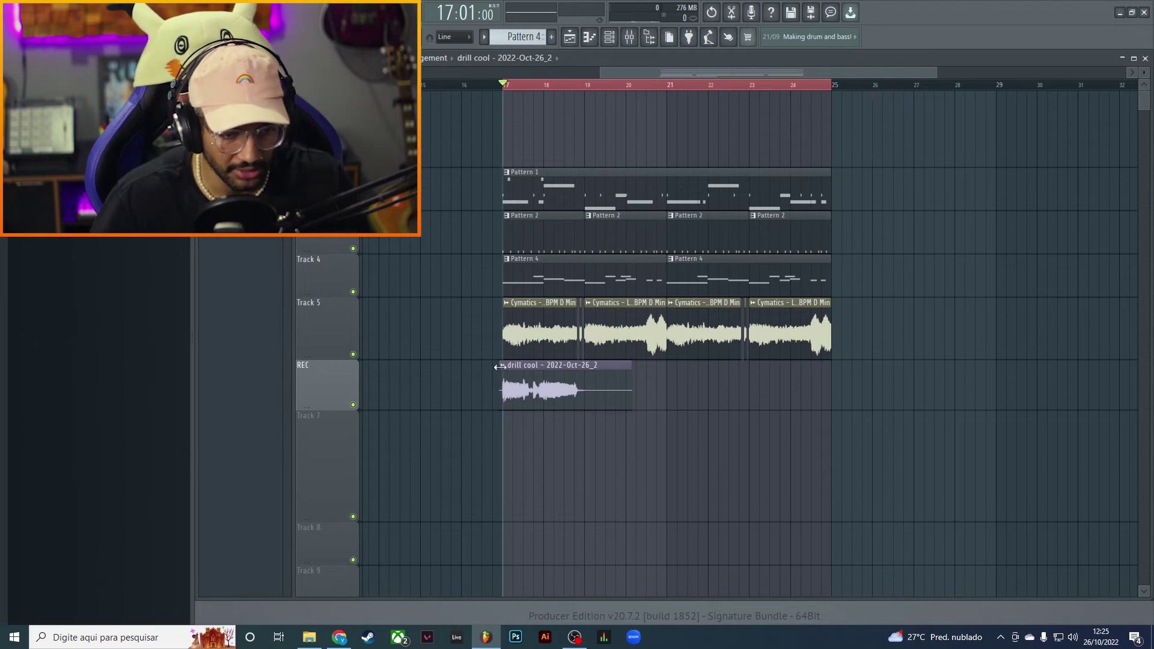
{"action": "left_click_drag", "start_coordinate": [499, 366], "coordinate": [503, 365]}
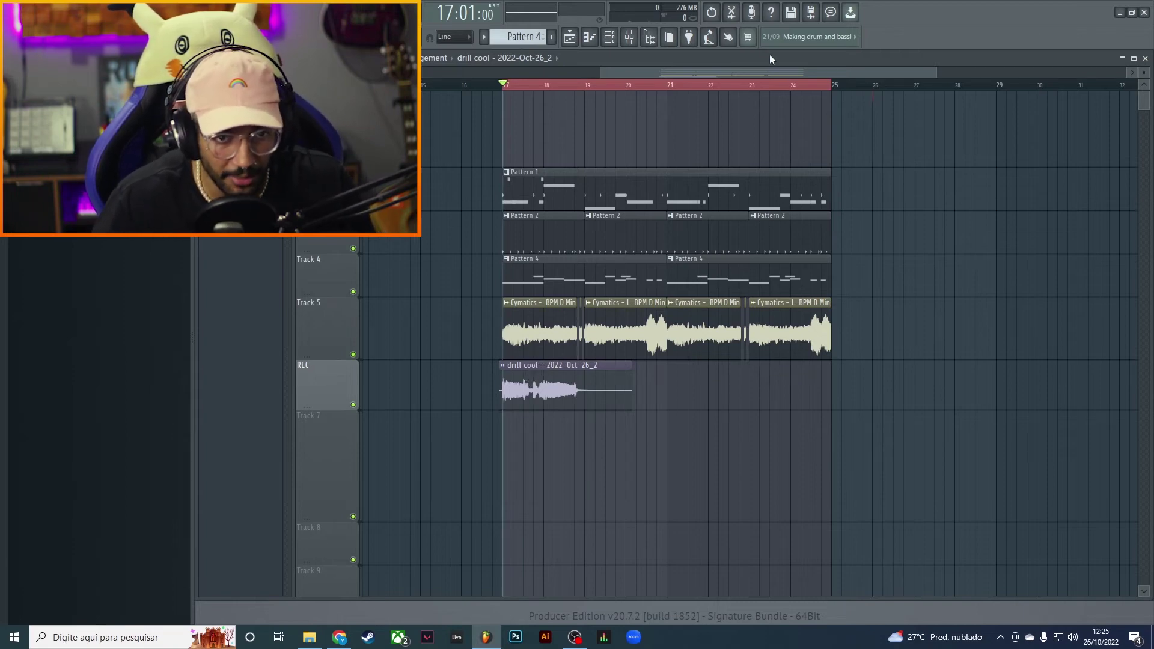
Reverse the recorded audio in Edison and preview the default Convolution reverb without accepting it
{"action": "left_click", "coordinate": [734, 15]}
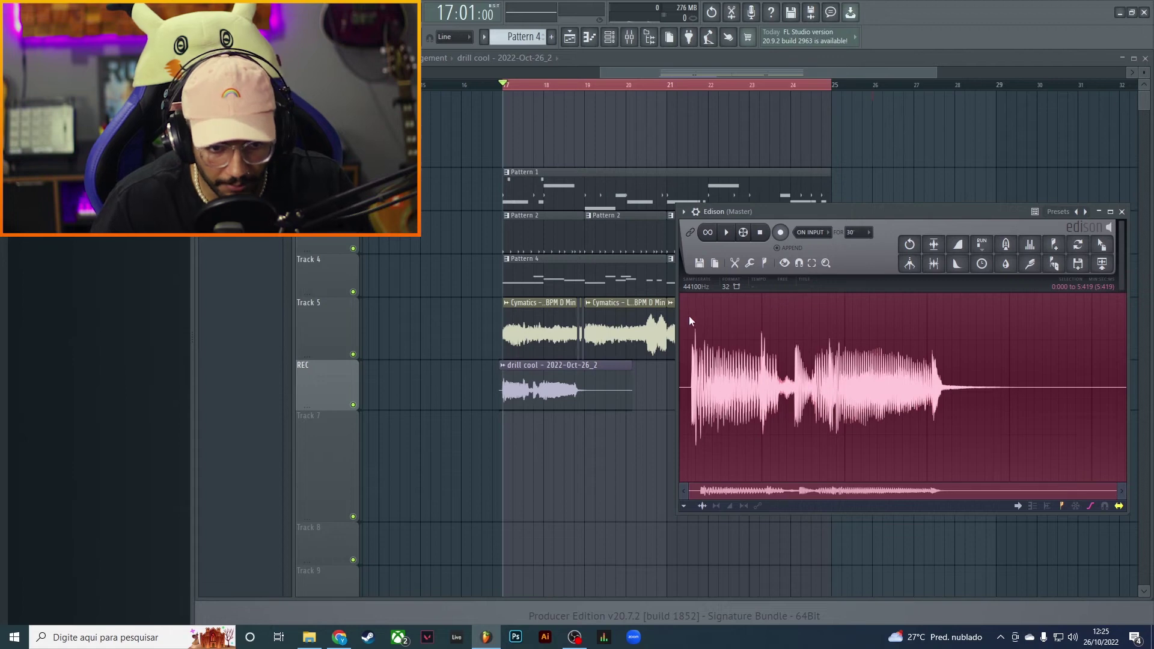
{"action": "right_click", "coordinate": [830, 376]}
{"action": "mouse_move", "coordinate": [854, 420]}
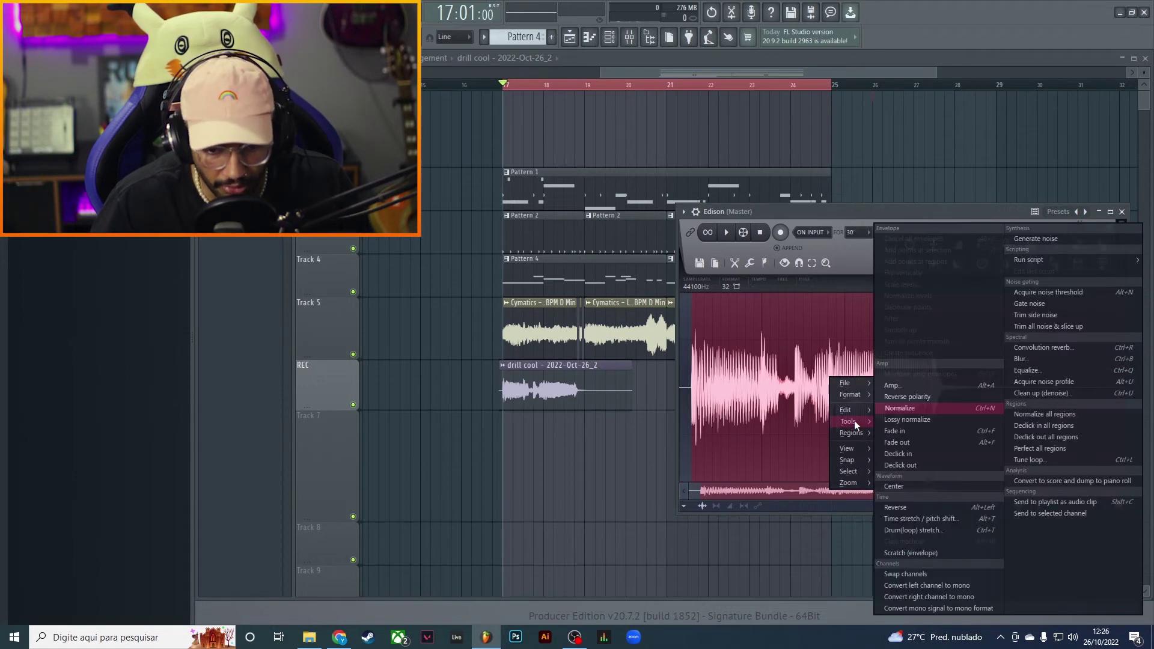
{"action": "left_click", "coordinate": [915, 506]}
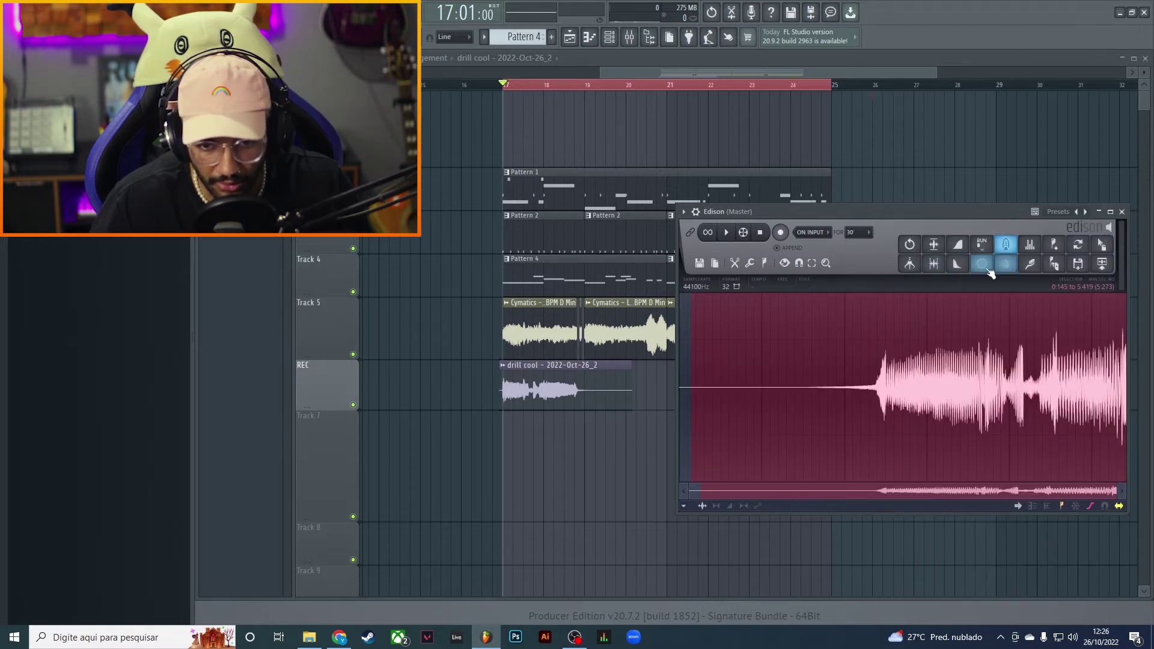
{"action": "left_click", "coordinate": [958, 264]}
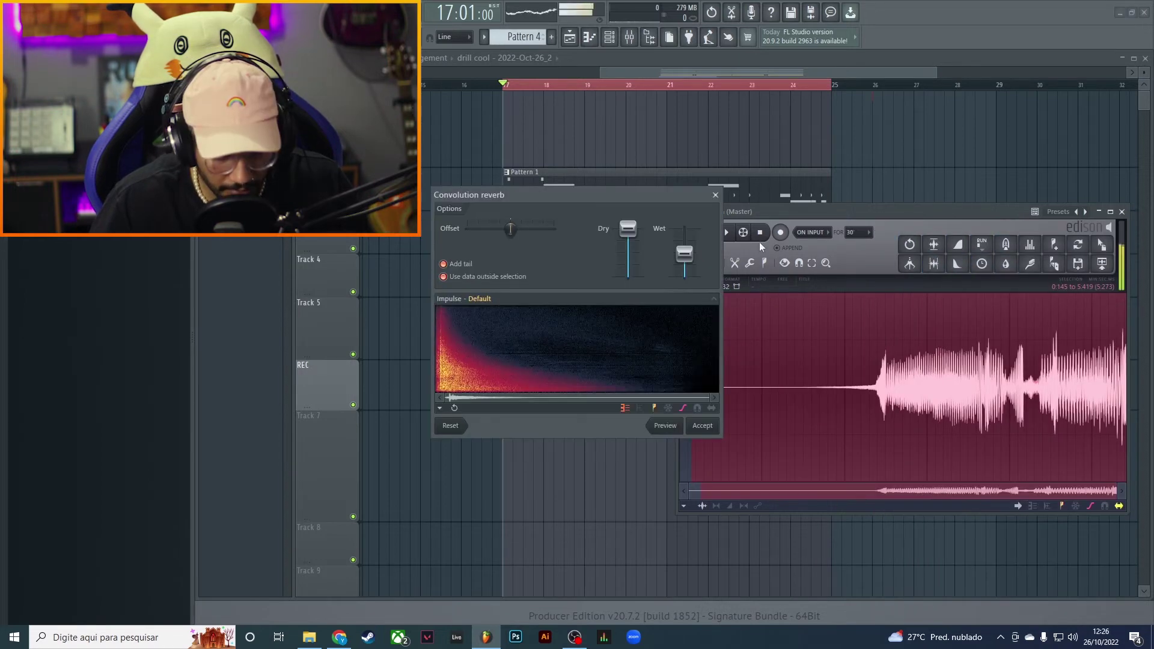
{"action": "left_click", "coordinate": [715, 196]}
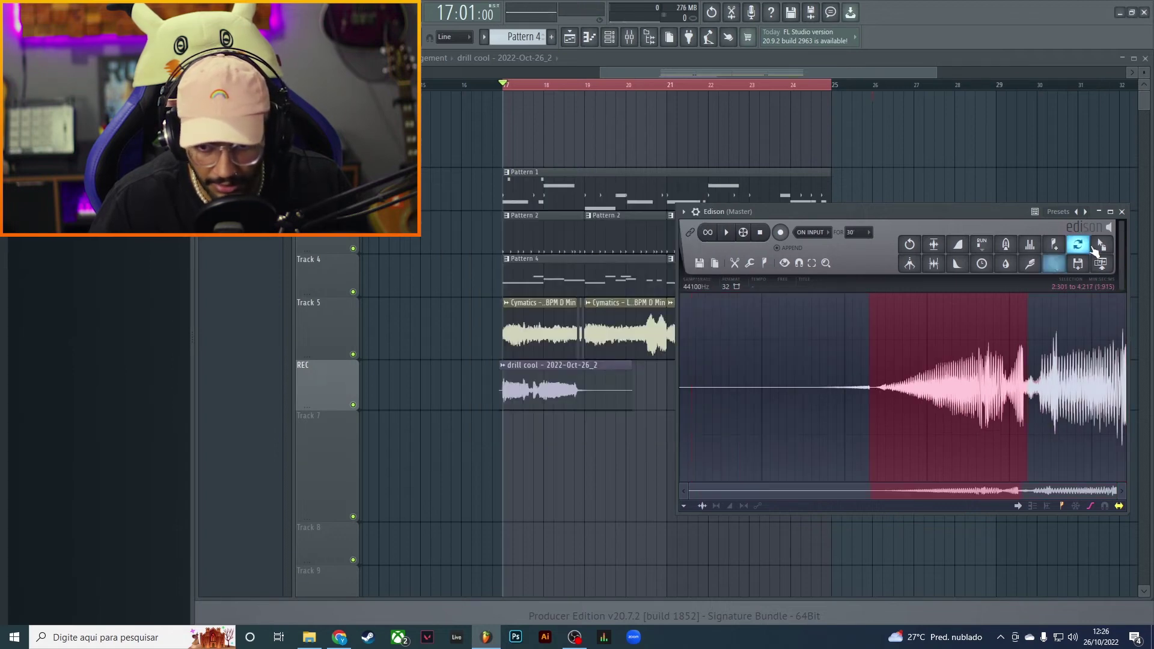
Place the reversed, faded-in selection on the lower REC track leading into bar 17 and play it from bar 16
{"action": "left_click_drag", "start_coordinate": [1104, 252], "coordinate": [516, 365]}
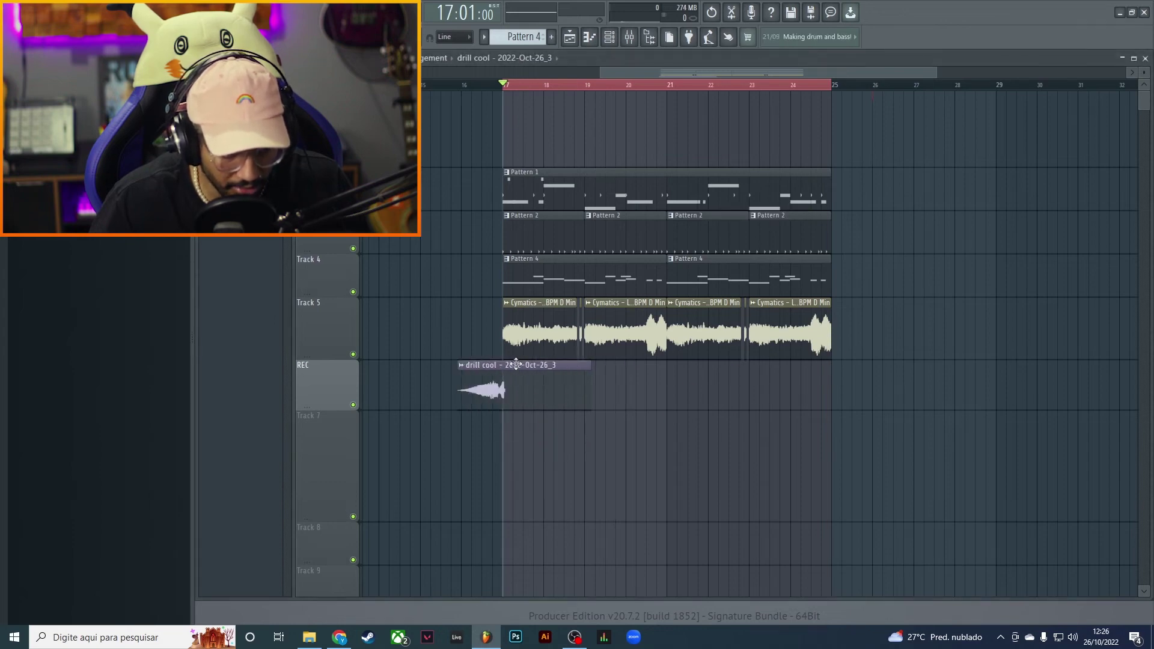
{"action": "left_click", "coordinate": [473, 90]}
{"action": "key", "text": "space"}
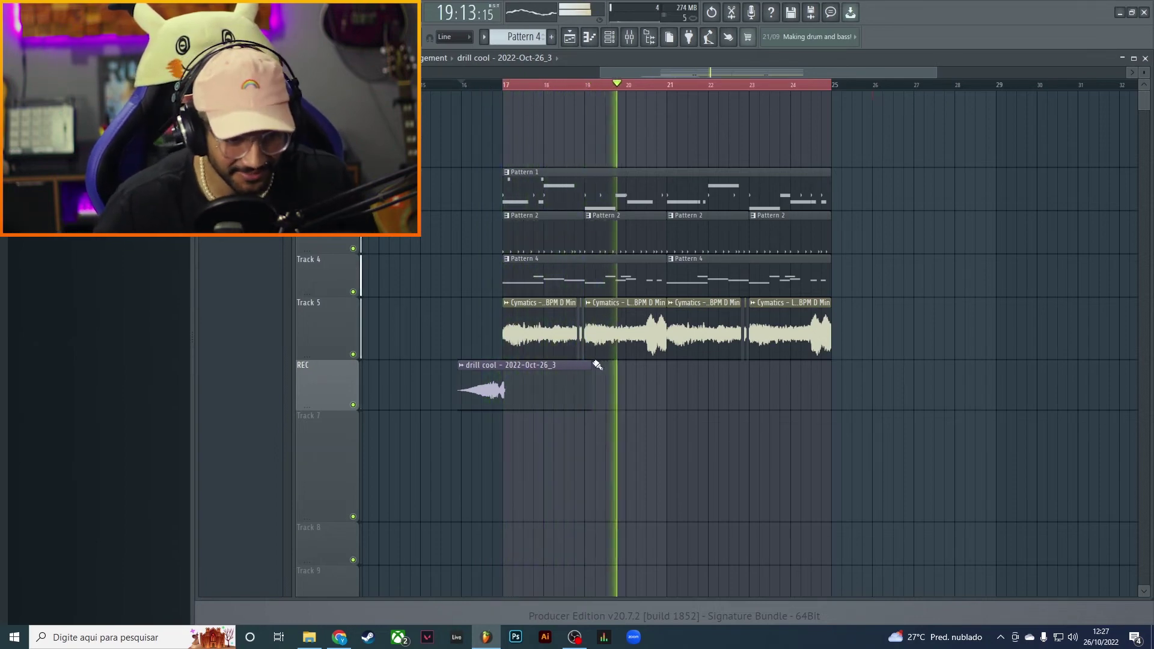
{"action": "key", "text": "space"}
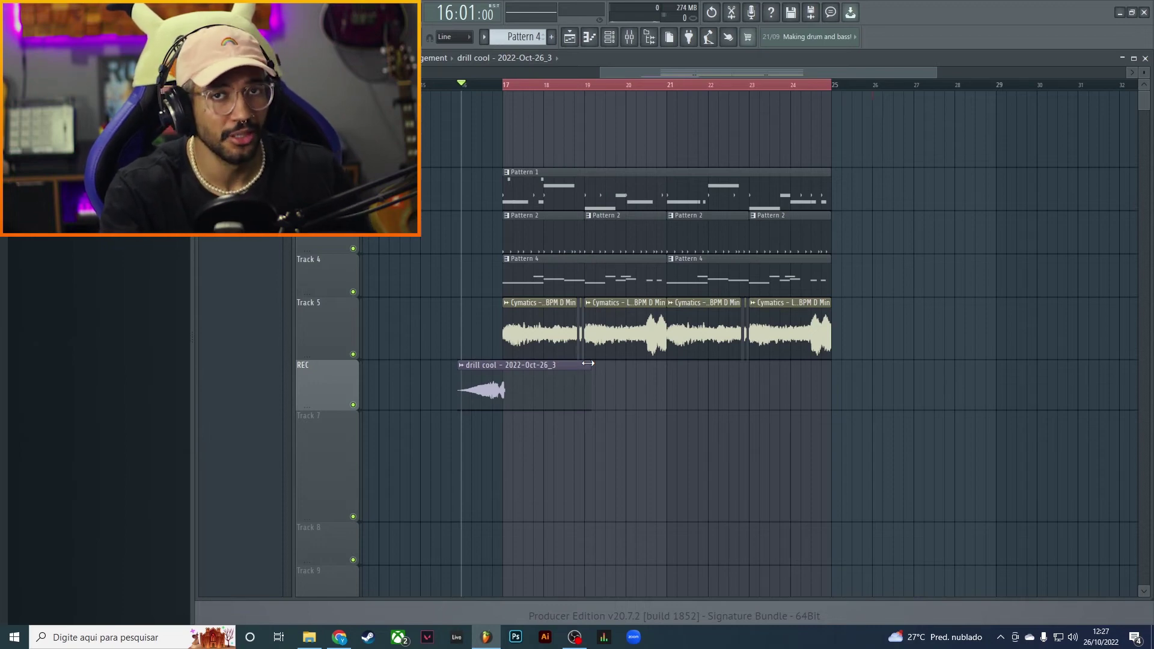
Show the mixer higher up and, in Insert 1's Fruity Parametric EQ 2, raise band 4 slightly, boost band 7 and nudge band 6 up
{"action": "key", "text": "F9"}
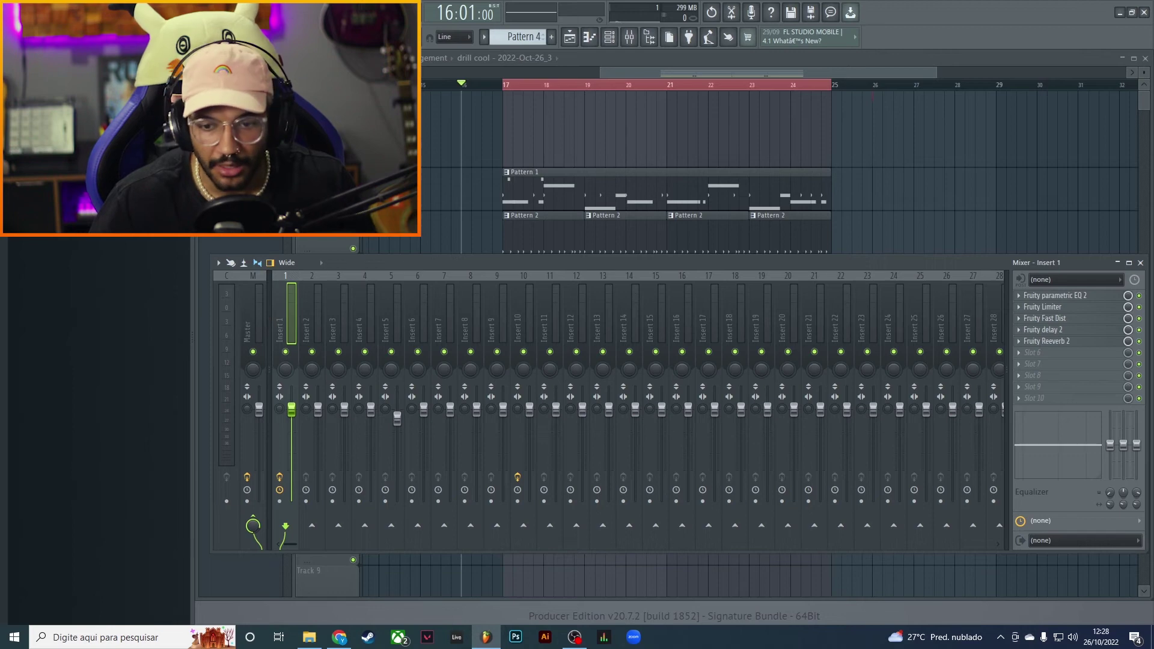
{"action": "left_click_drag", "start_coordinate": [849, 262], "coordinate": [849, 219]}
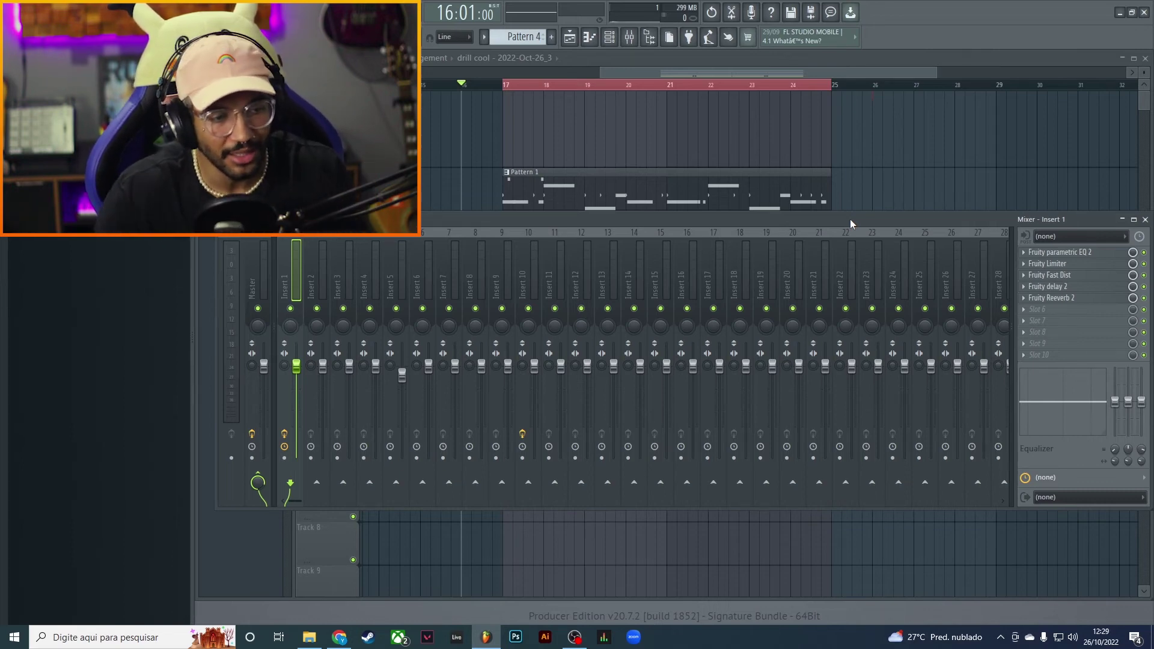
{"action": "left_click_drag", "start_coordinate": [969, 219], "coordinate": [920, 201]}
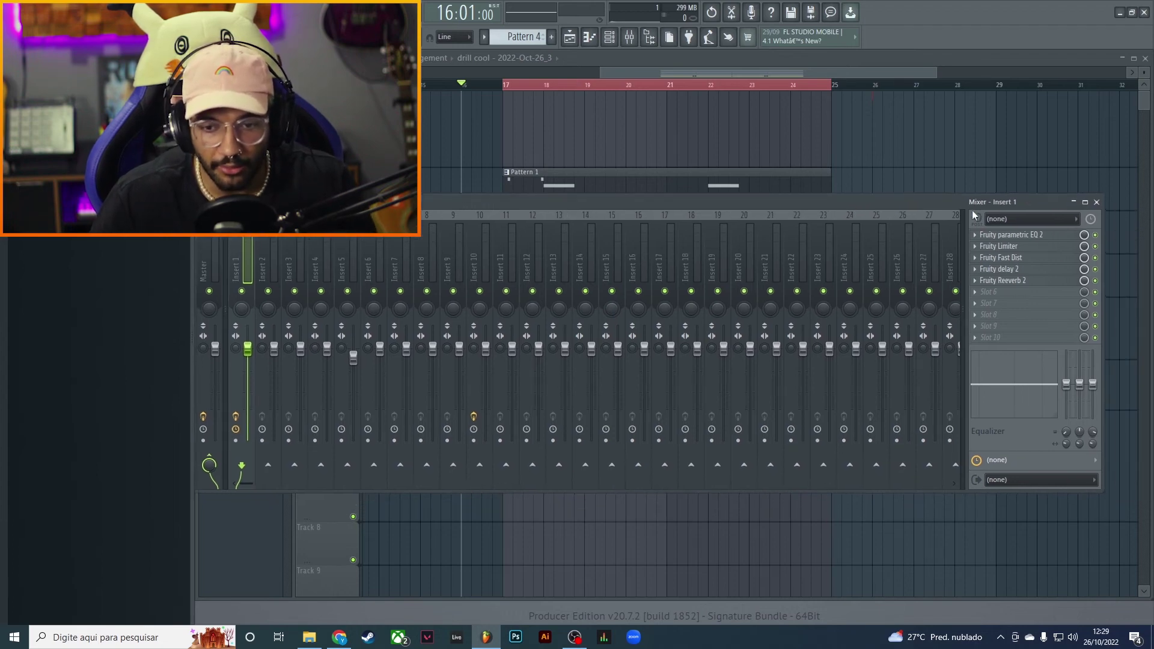
{"action": "left_click", "coordinate": [995, 235]}
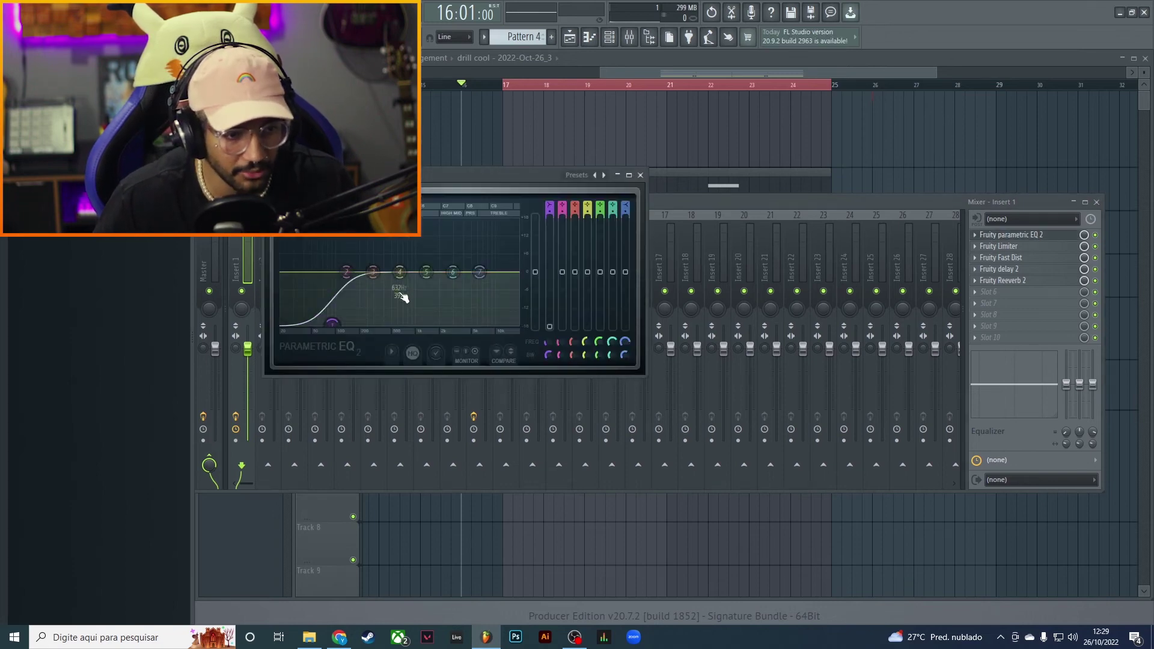
{"action": "left_click_drag", "start_coordinate": [400, 272], "coordinate": [404, 263]}
{"action": "mouse_move", "coordinate": [479, 273]}
{"action": "left_mouse_down"}
{"action": "mouse_move", "coordinate": [486, 254]}
{"action": "mouse_move", "coordinate": [456, 271]}
{"action": "left_mouse_up"}
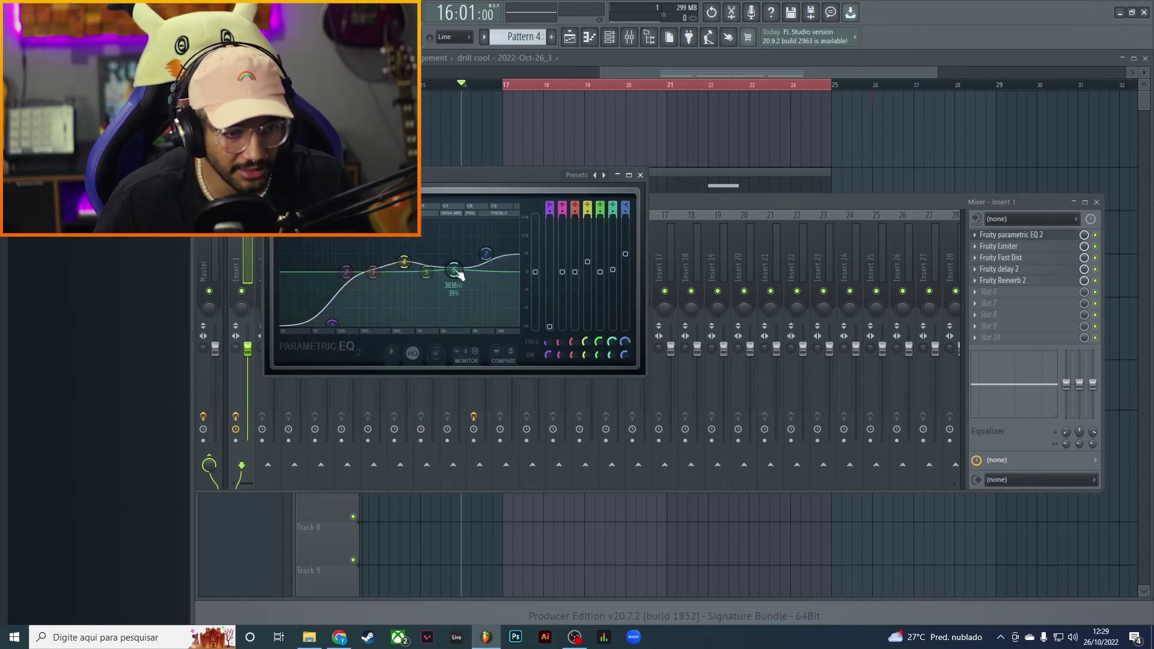
Cut band 3 of Insert 1's Parametric EQ 2, narrow its bandwidth and close the equalizer
{"action": "left_click_drag", "start_coordinate": [373, 272], "coordinate": [375, 286]}
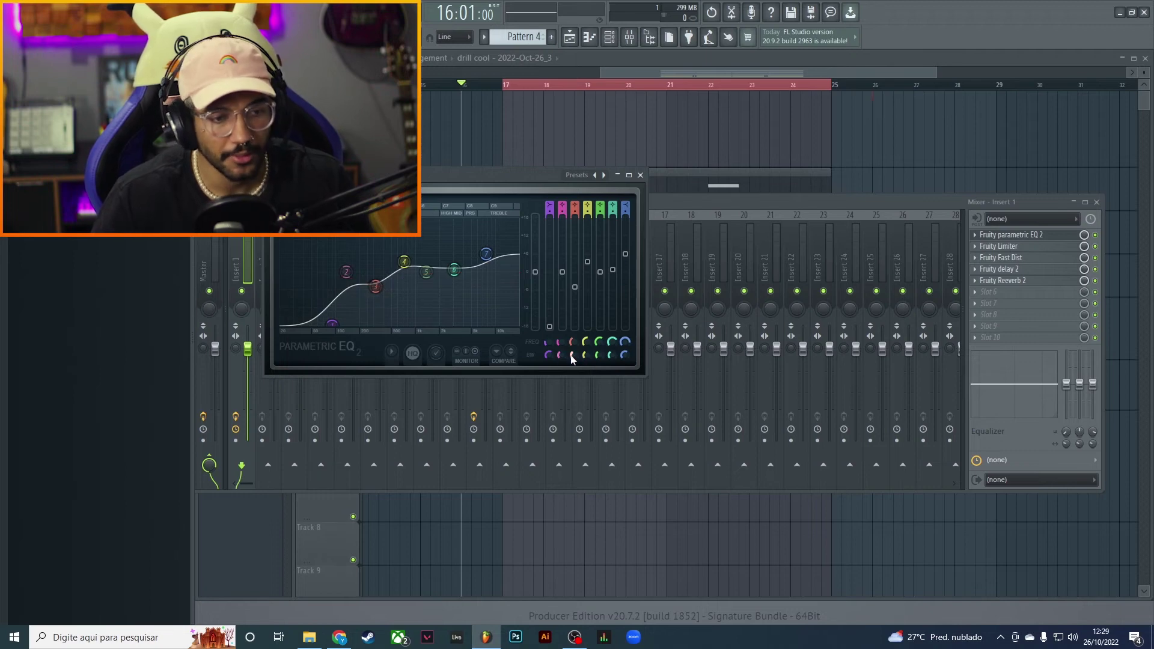
{"action": "left_click_drag", "start_coordinate": [572, 355], "coordinate": [572, 371]}
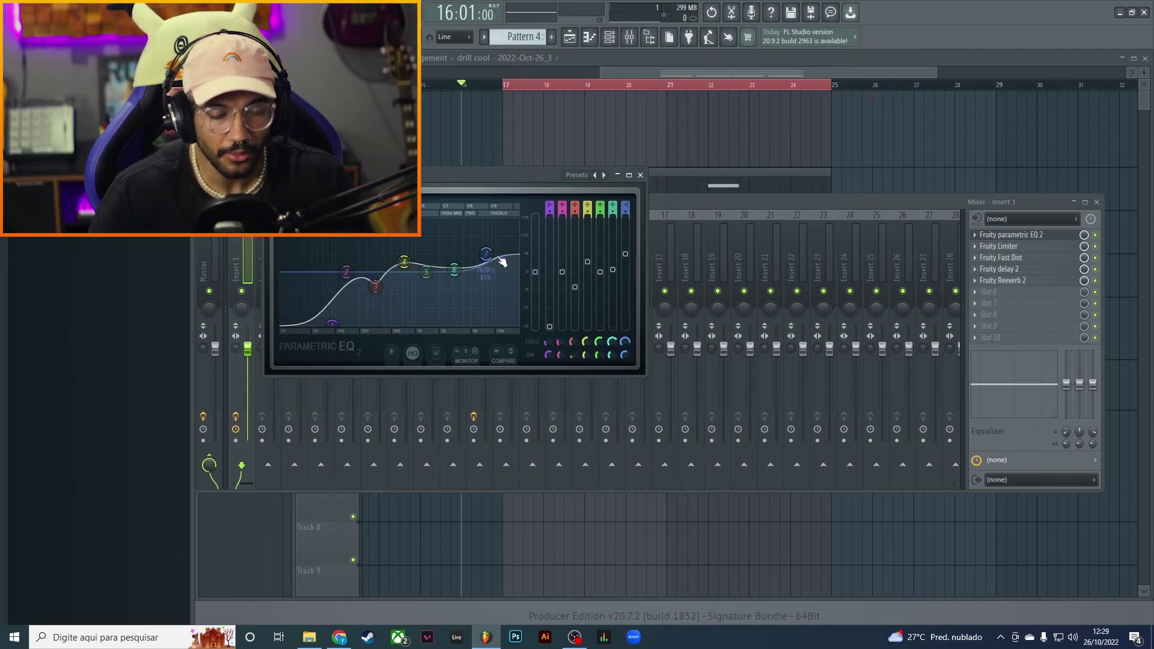
{"action": "left_click", "coordinate": [641, 176]}
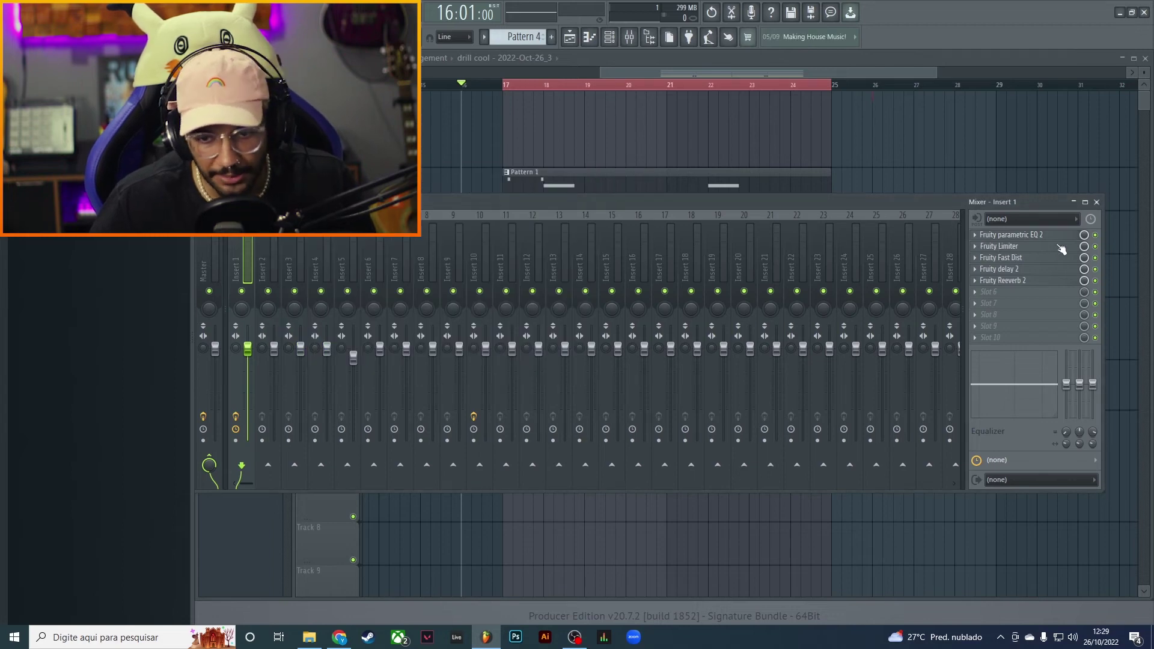
Copy Insert 1's Fruity Parametric EQ 2 with its settings onto Insert 2 through its save-preset option, and close the copied equalizer
{"action": "left_click", "coordinate": [976, 235]}
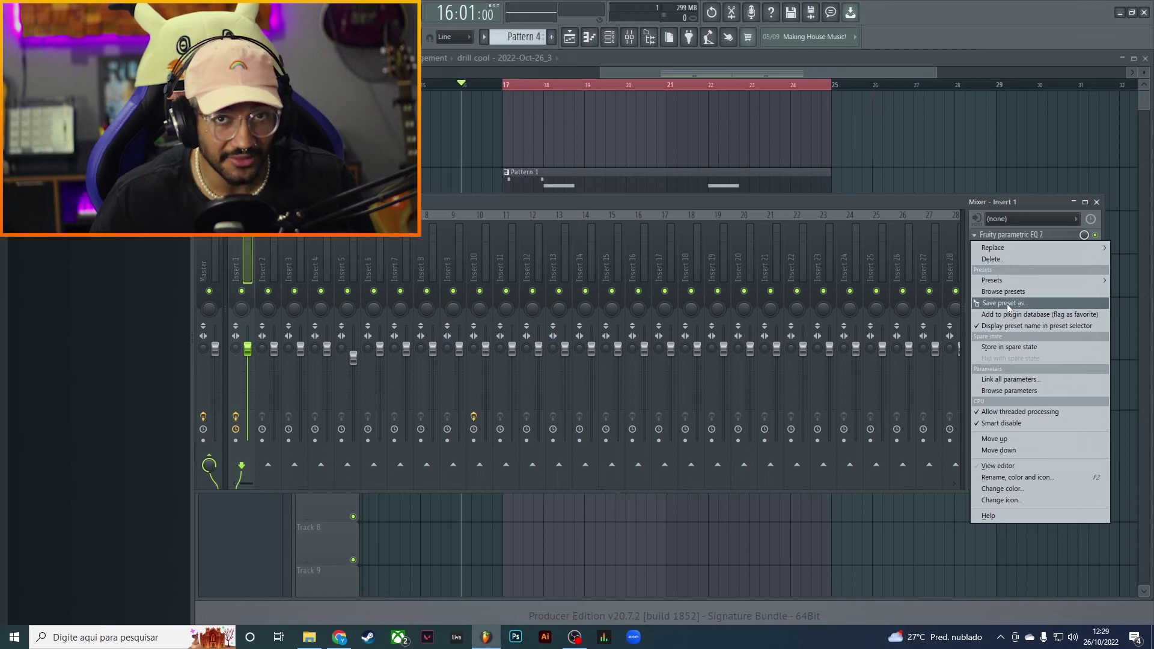
{"action": "left_click_drag", "start_coordinate": [1008, 304], "coordinate": [274, 257]}
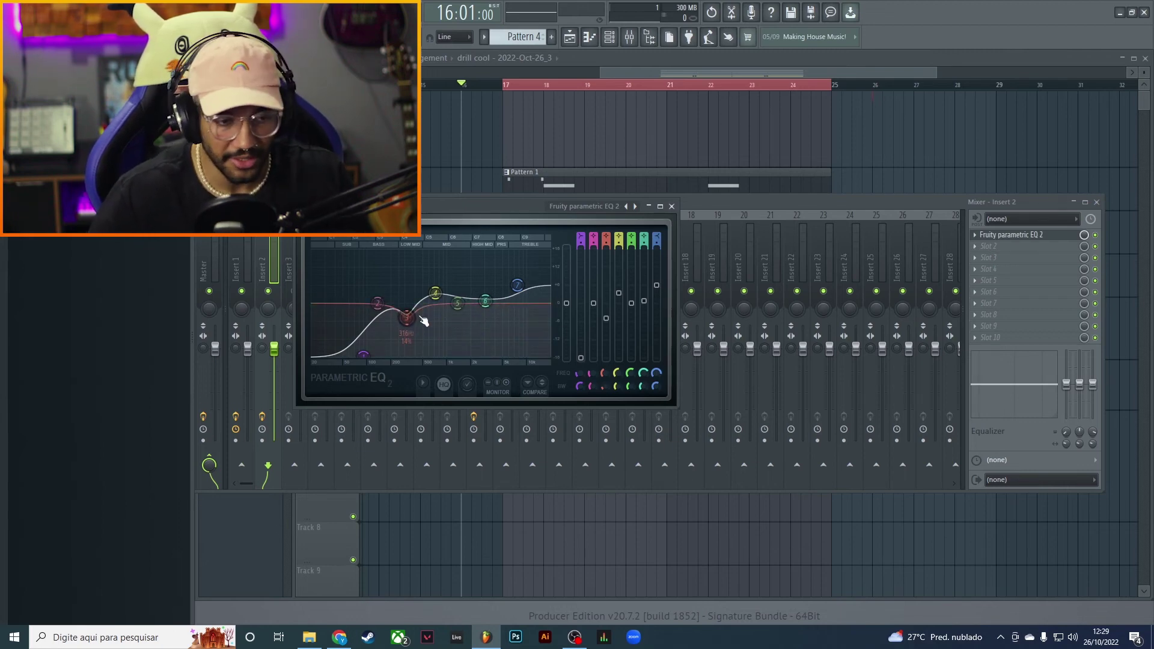
{"action": "left_click", "coordinate": [671, 206]}
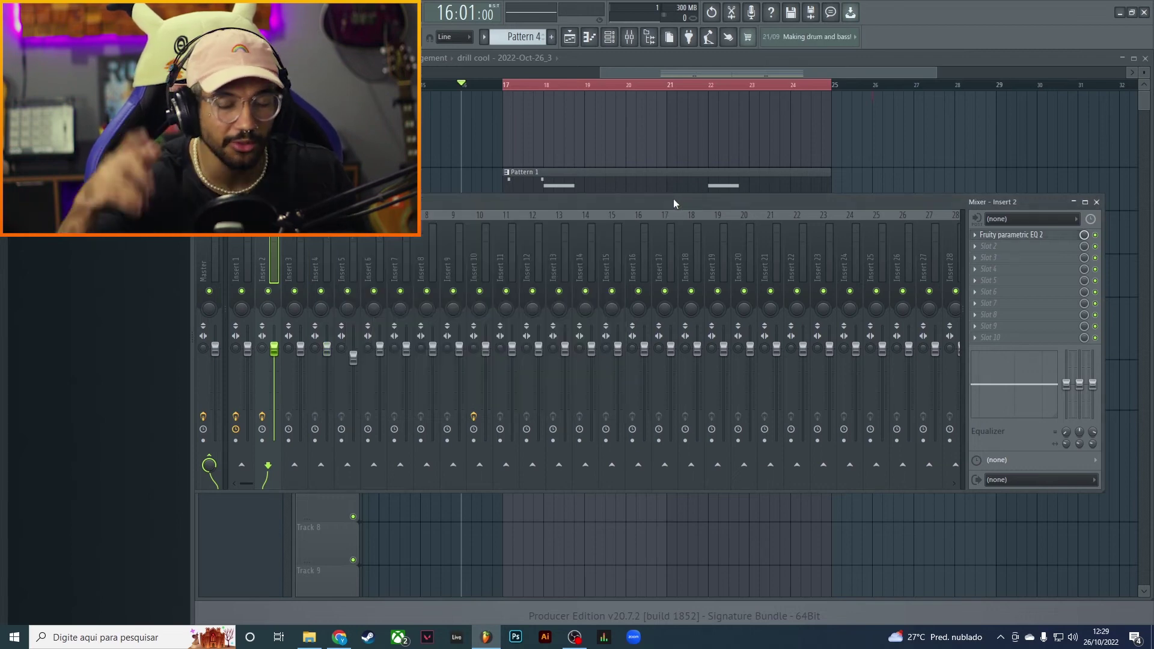
Copy the complete effect chain of Insert 1 onto Insert 3 through its save-mixer-track-state option
{"action": "key", "text": "Left"}
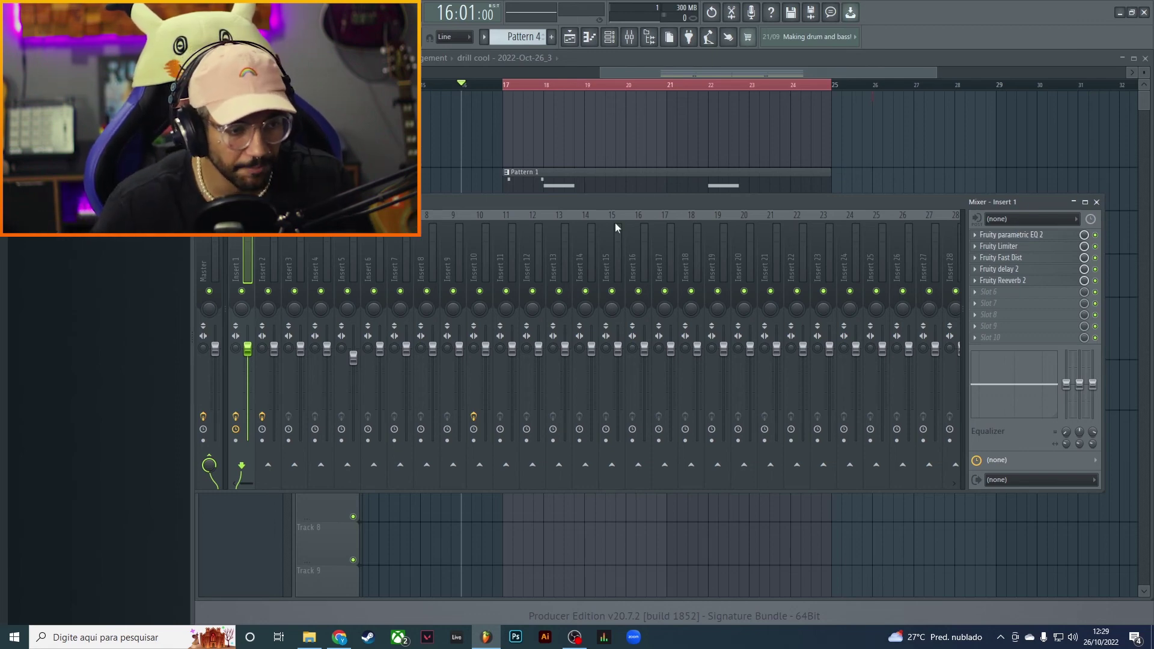
{"action": "right_click", "coordinate": [247, 267]}
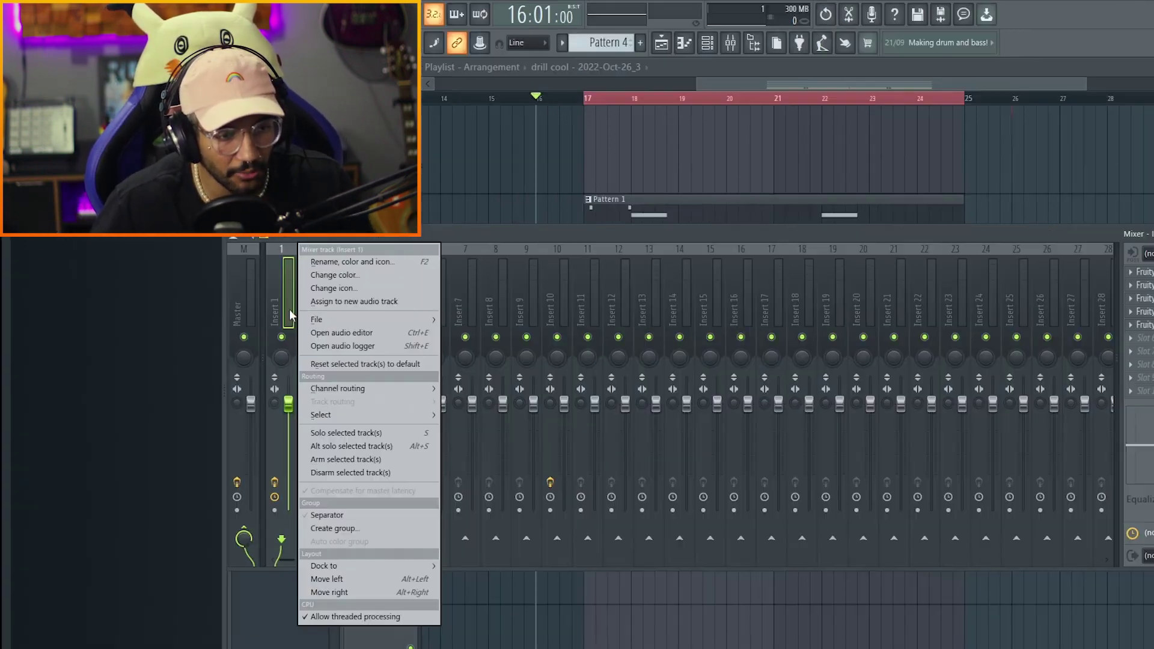
{"action": "mouse_move", "coordinate": [324, 320]}
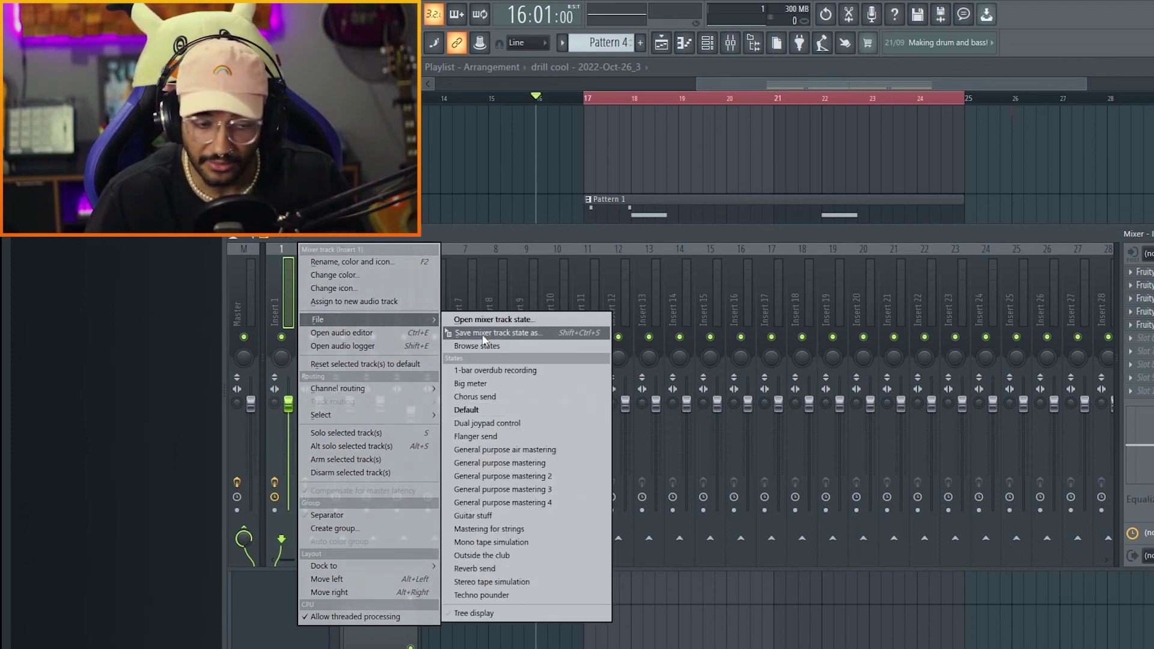
{"action": "left_click_drag", "start_coordinate": [478, 333], "coordinate": [347, 305]}
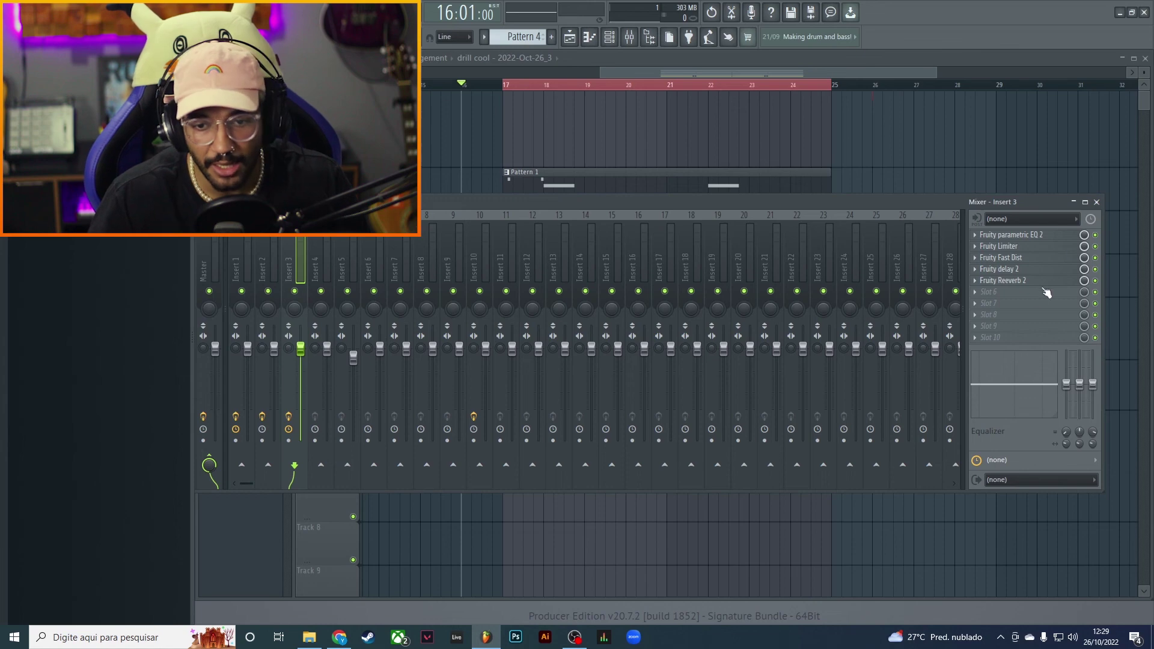